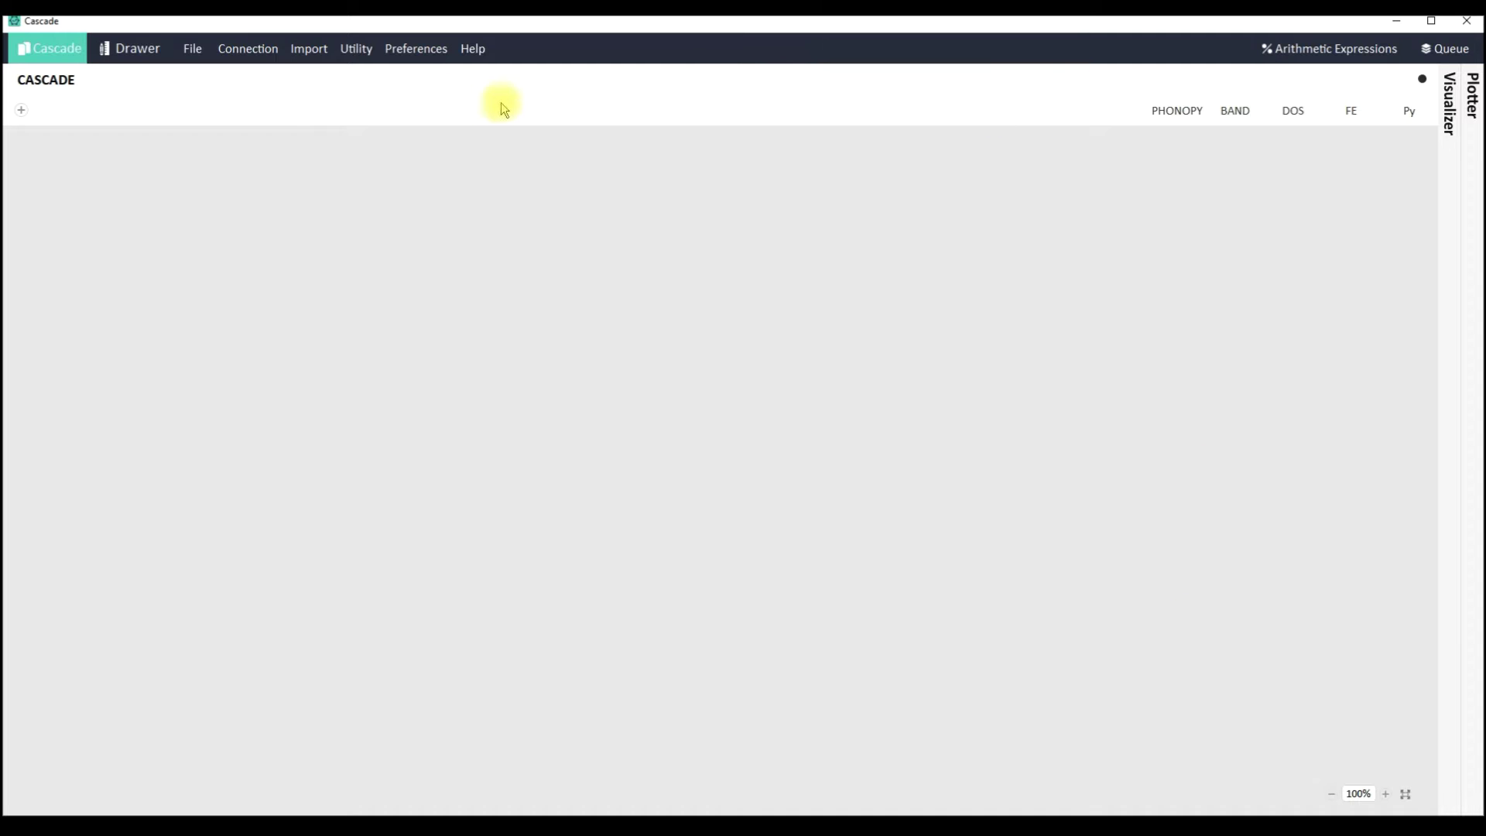
Import the magview-test-linear folder from the TESTING directory into the workspace.
click(305, 51)
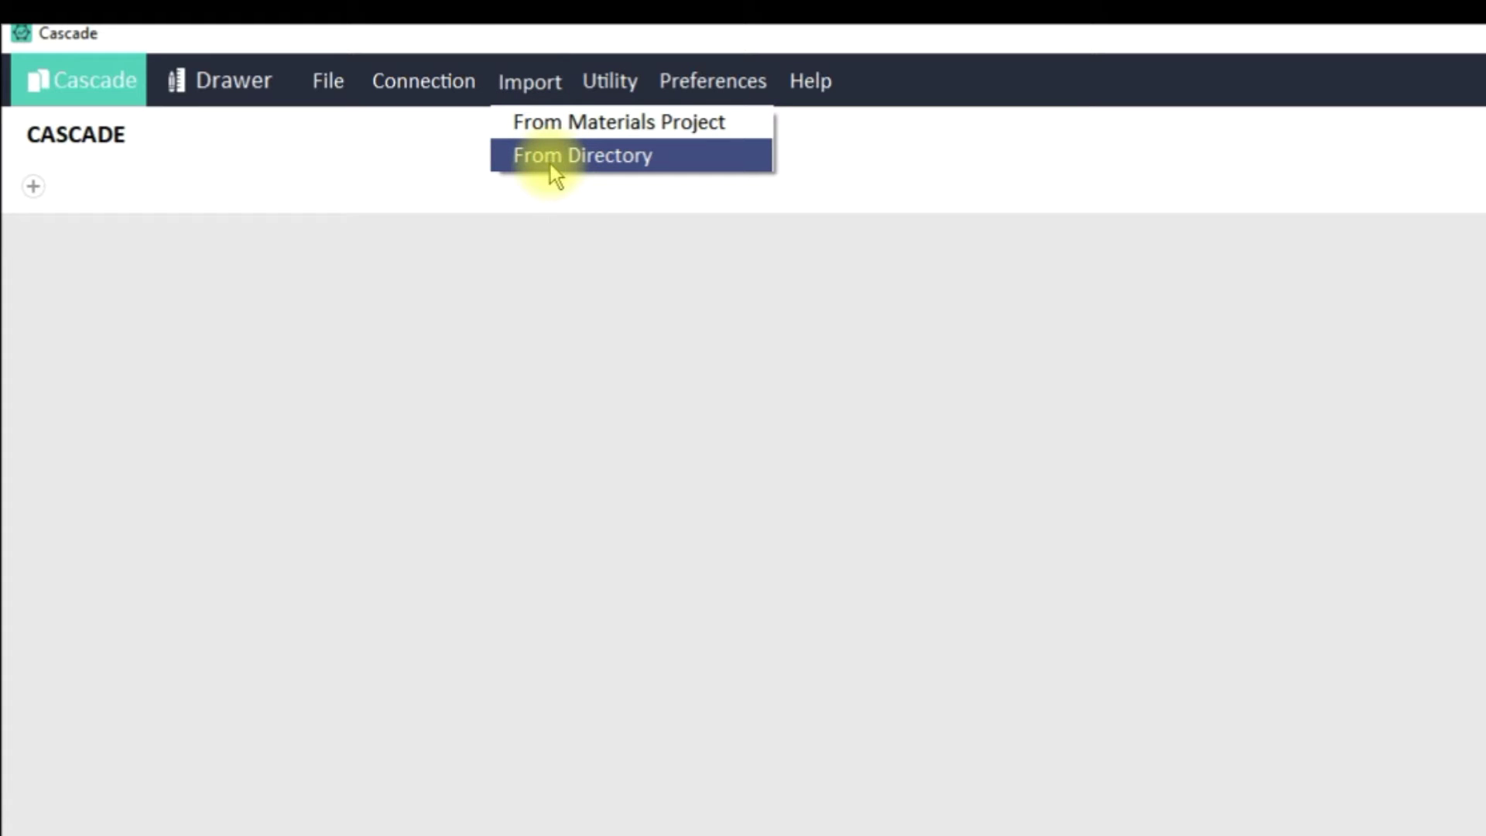
click(551, 159)
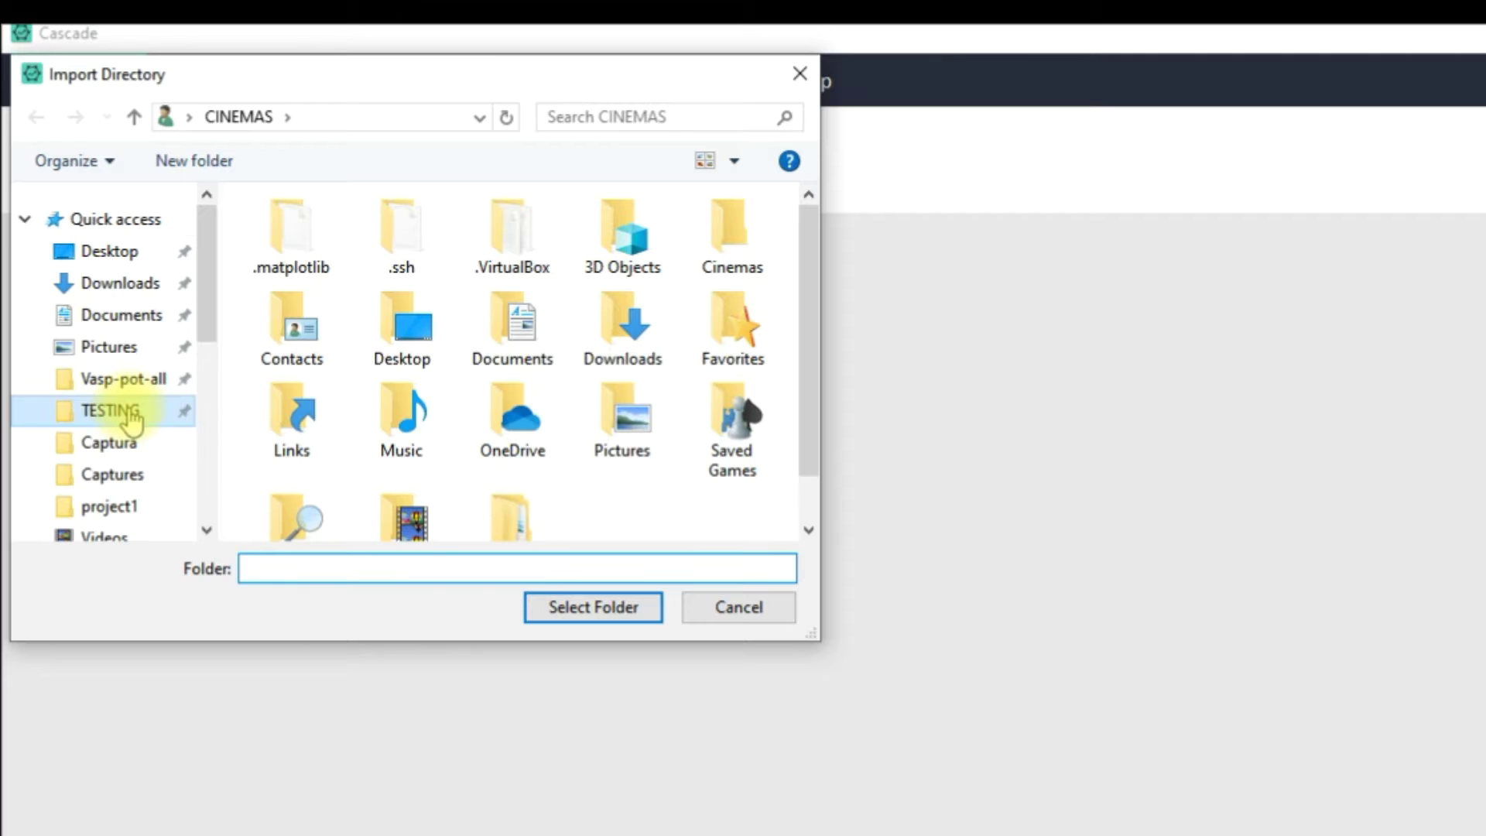
click(131, 418)
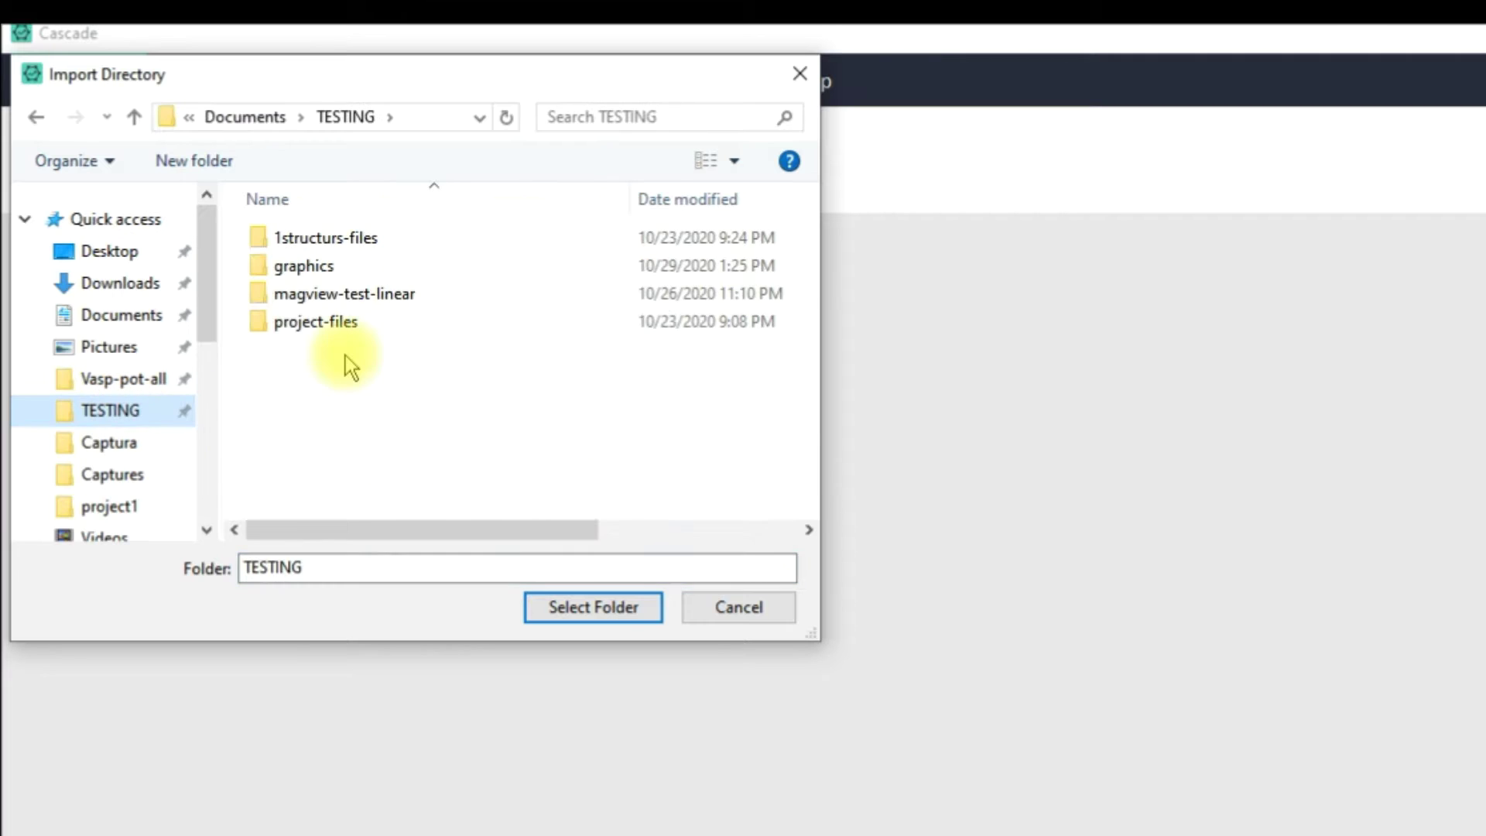
click(363, 302)
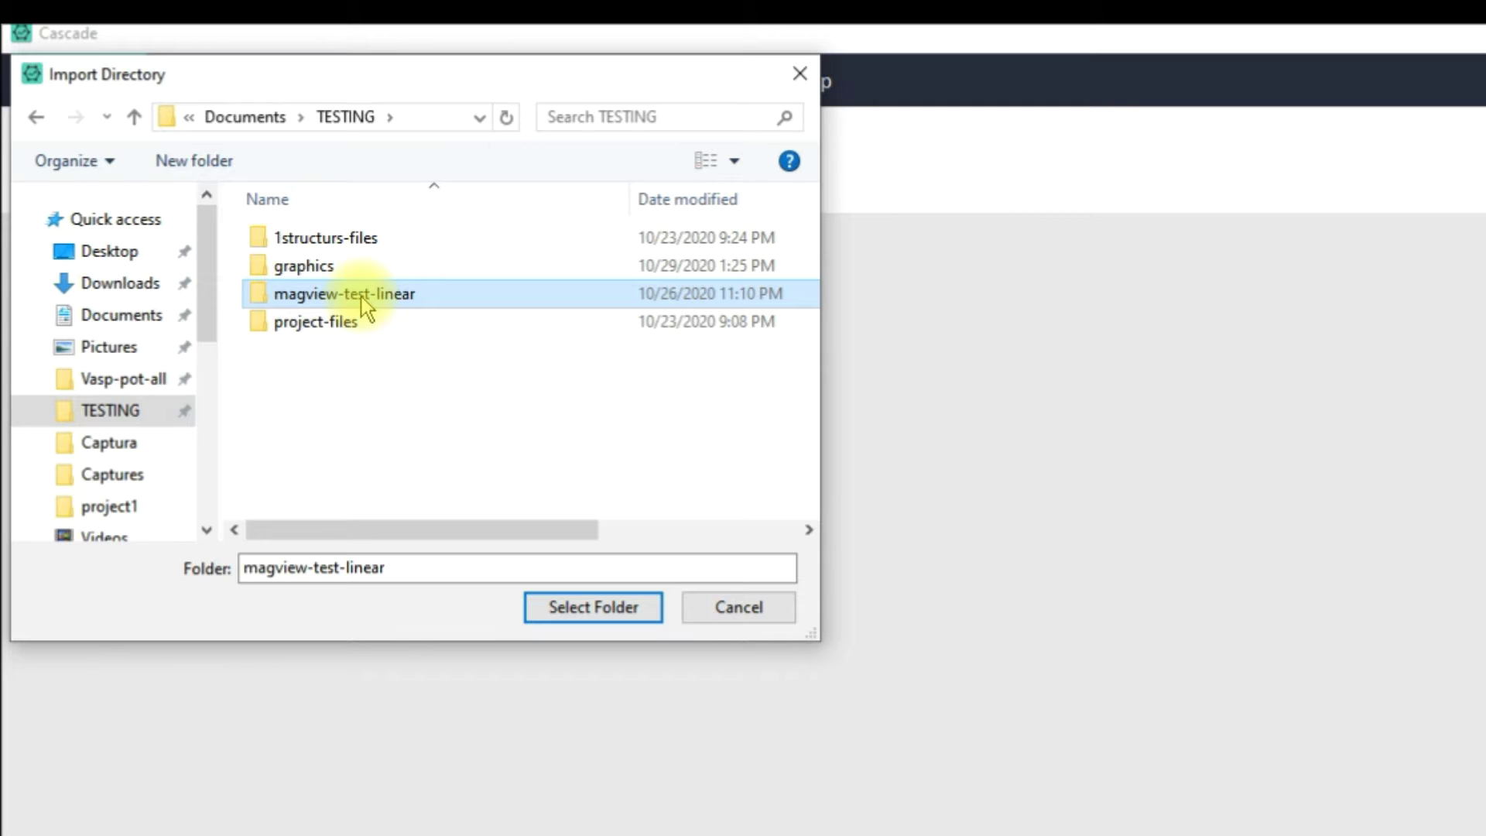
click(593, 607)
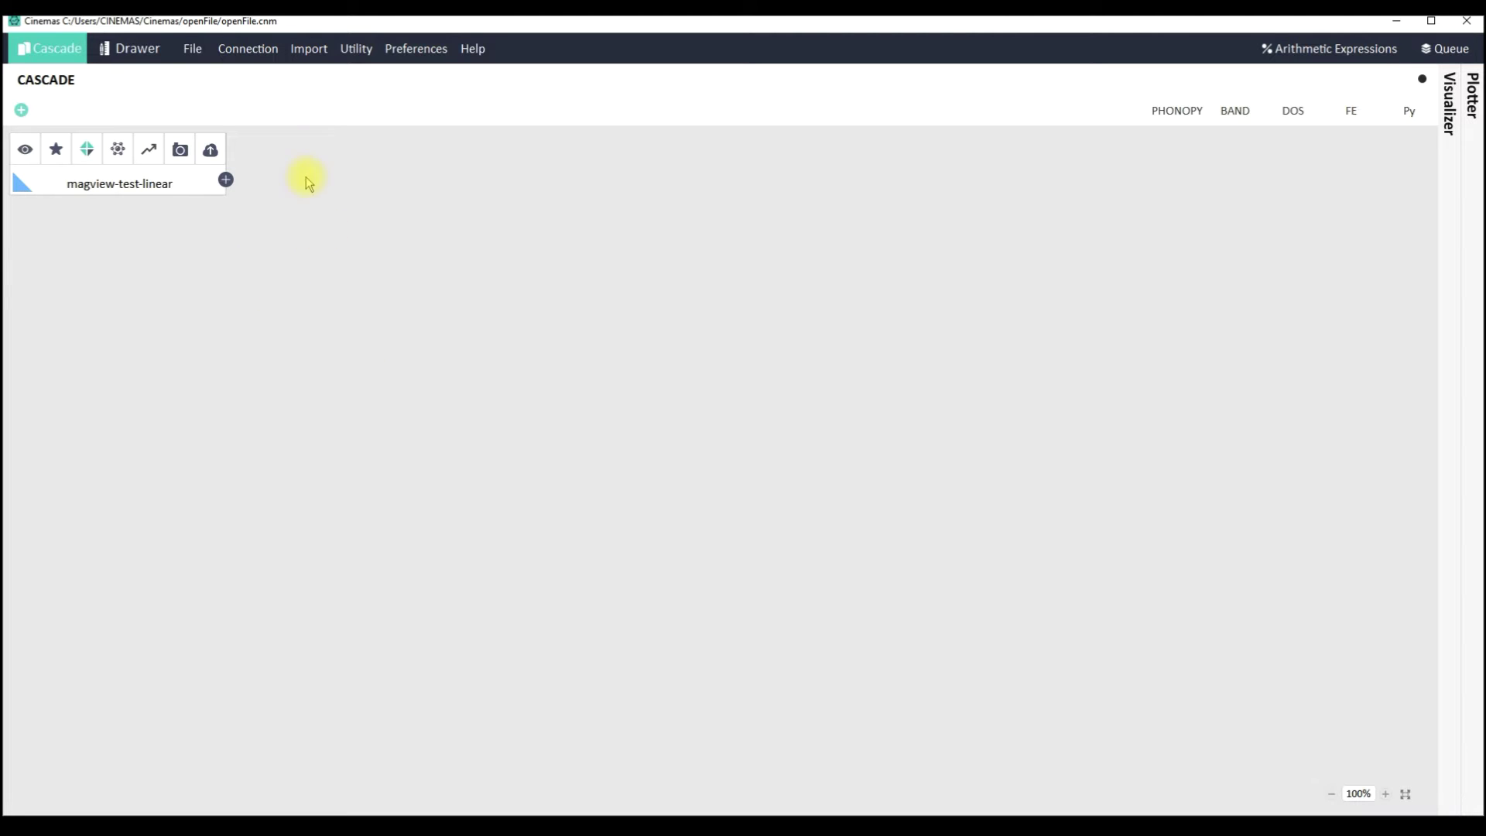
click(306, 49)
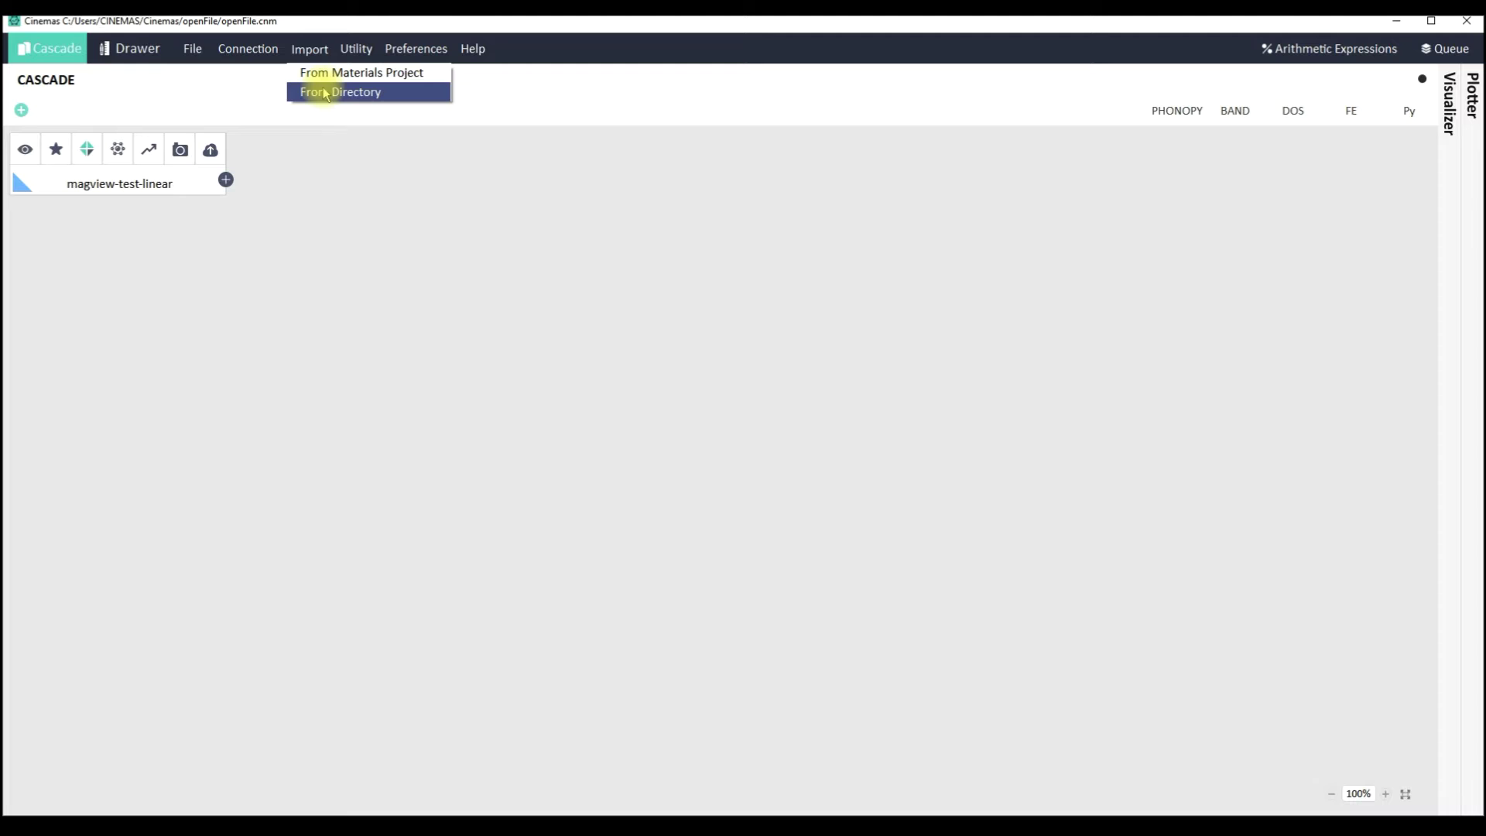
click(319, 223)
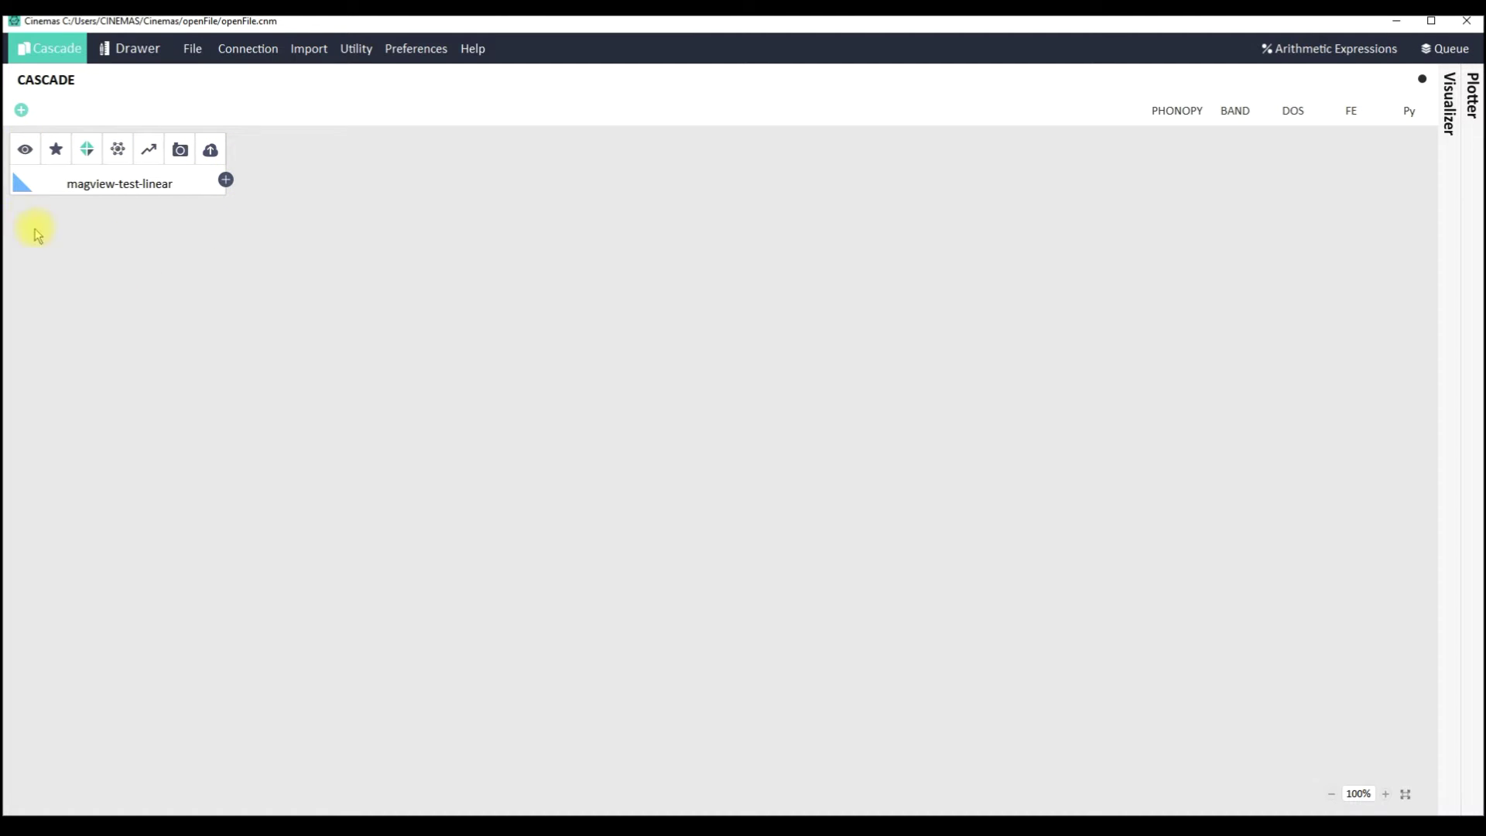
click(225, 218)
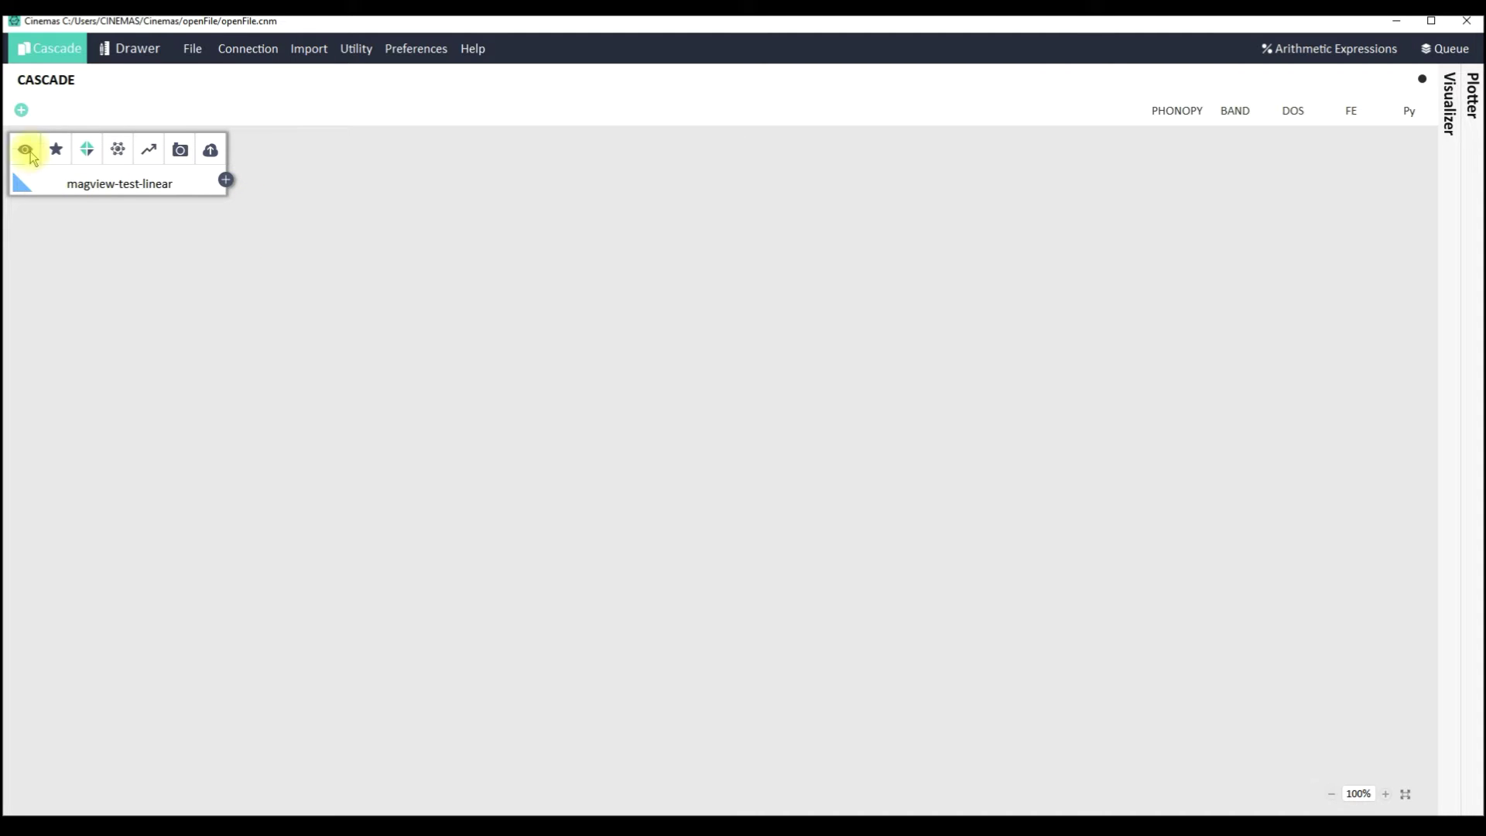
Open the magview-test-linear structure in the Visualizer and view its Cr cell from an oblique side angle.
click(118, 150)
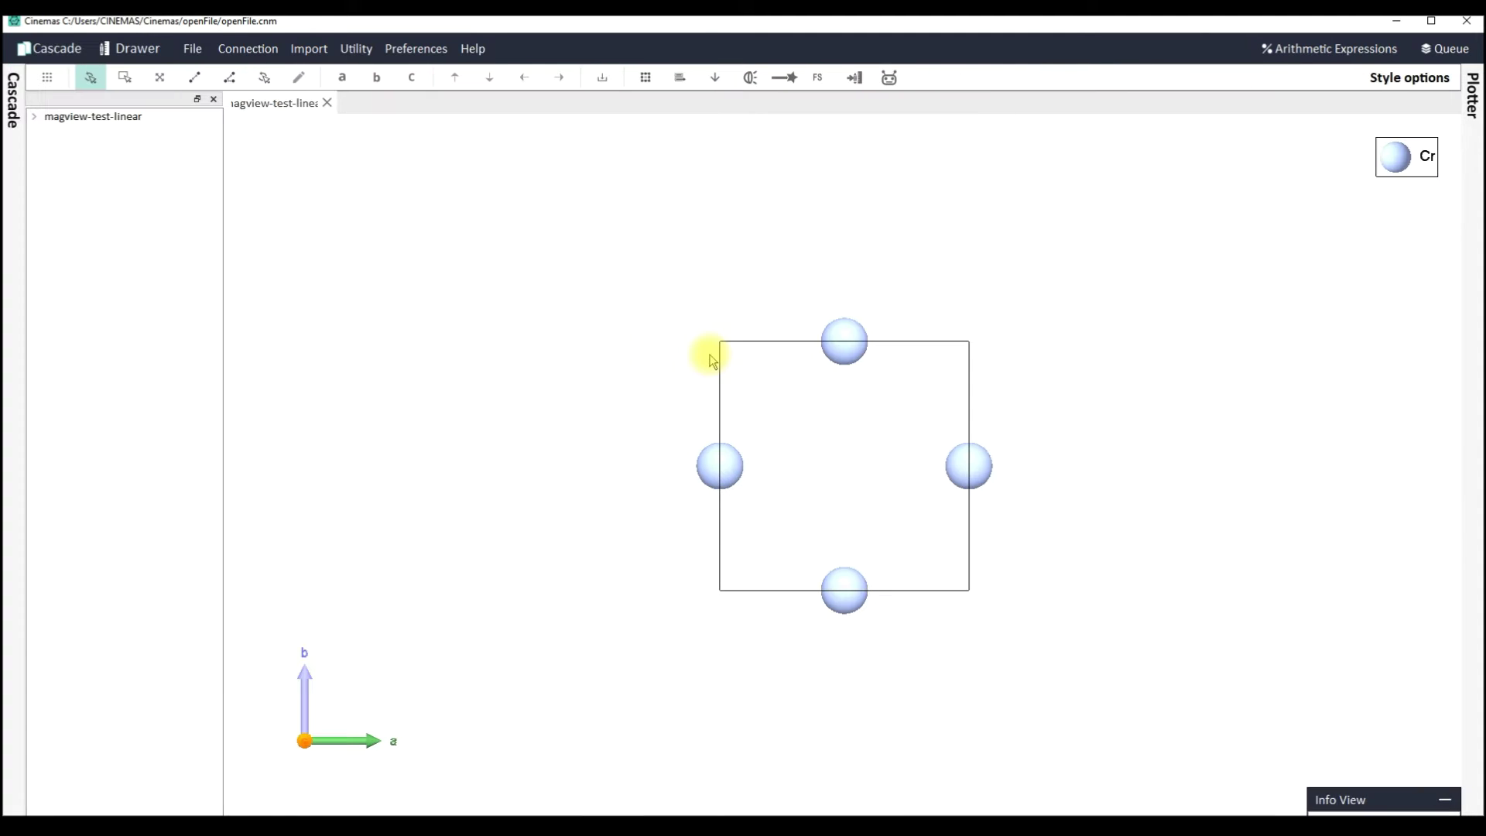
drag(882, 524, 927, 527)
scroll(909, 536, up, 3)
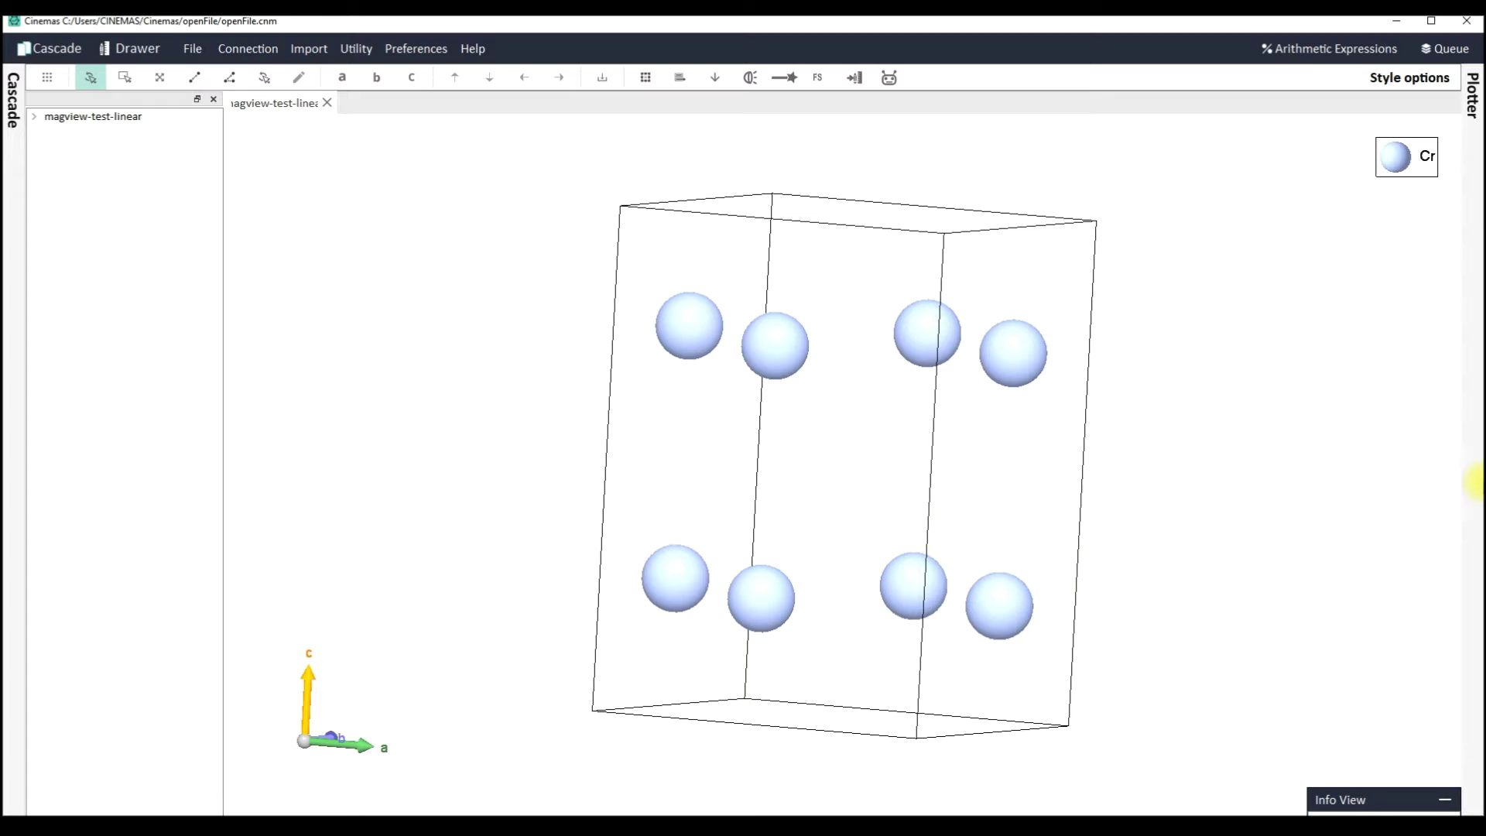
Show the magnetic moment arrows on the Cr atoms using the Mag view style options.
click(1400, 78)
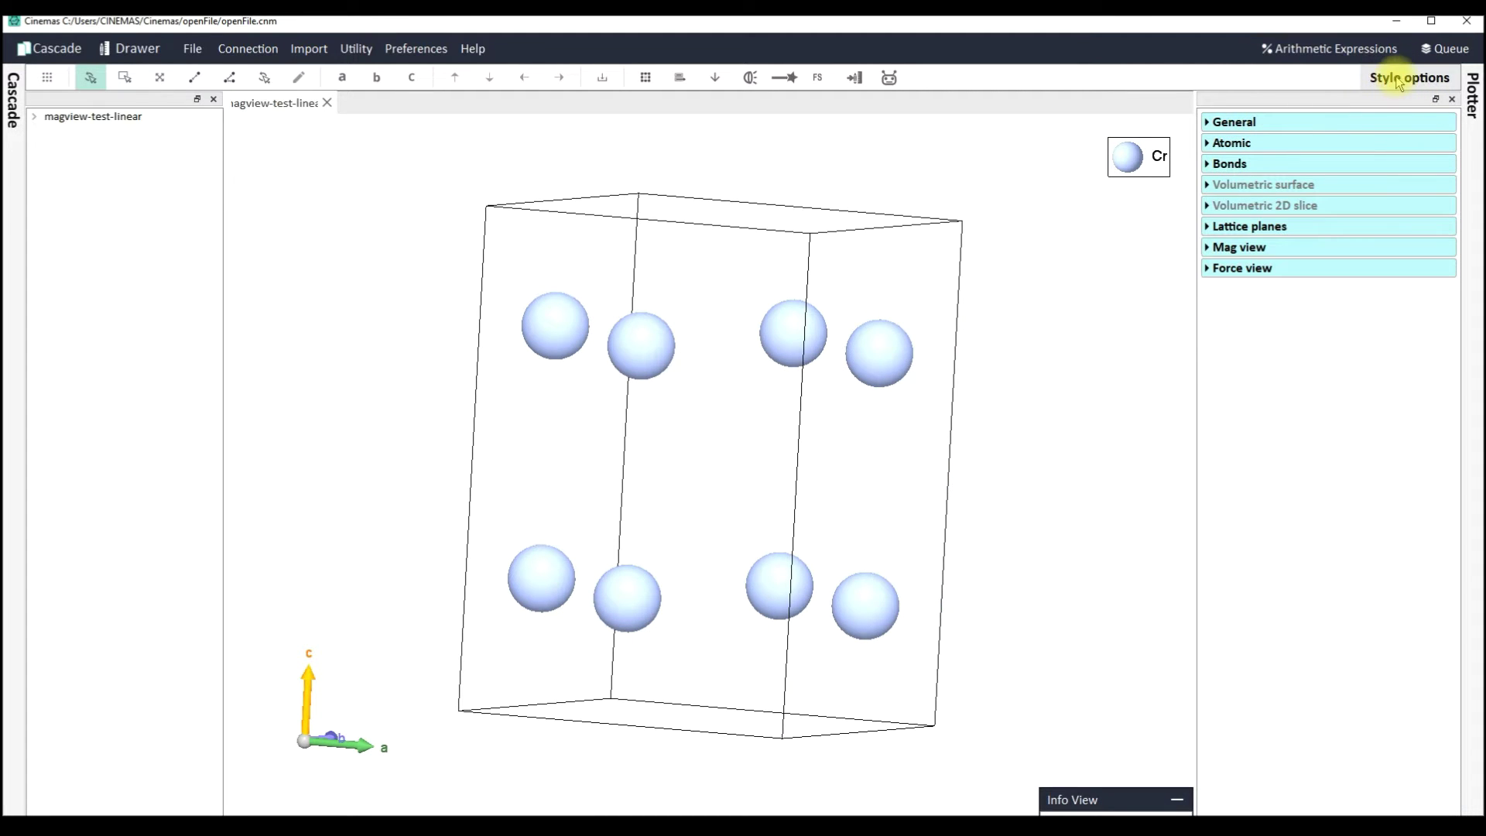
click(1209, 250)
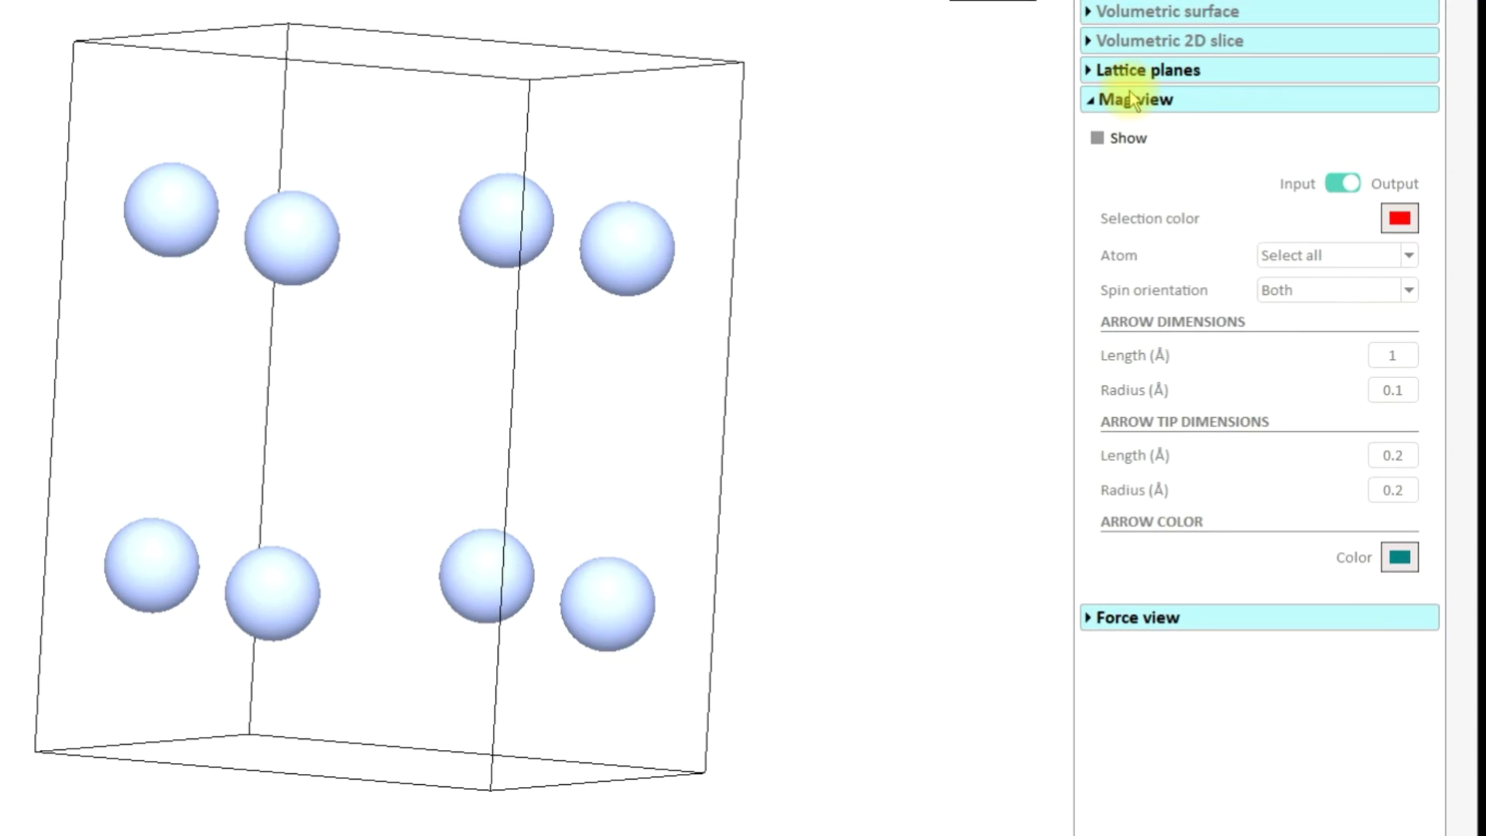
click(1094, 136)
mouse_move(879, 318)
mouse_down()
mouse_move(854, 323)
mouse_move(857, 310)
mouse_move(889, 324)
mouse_up()
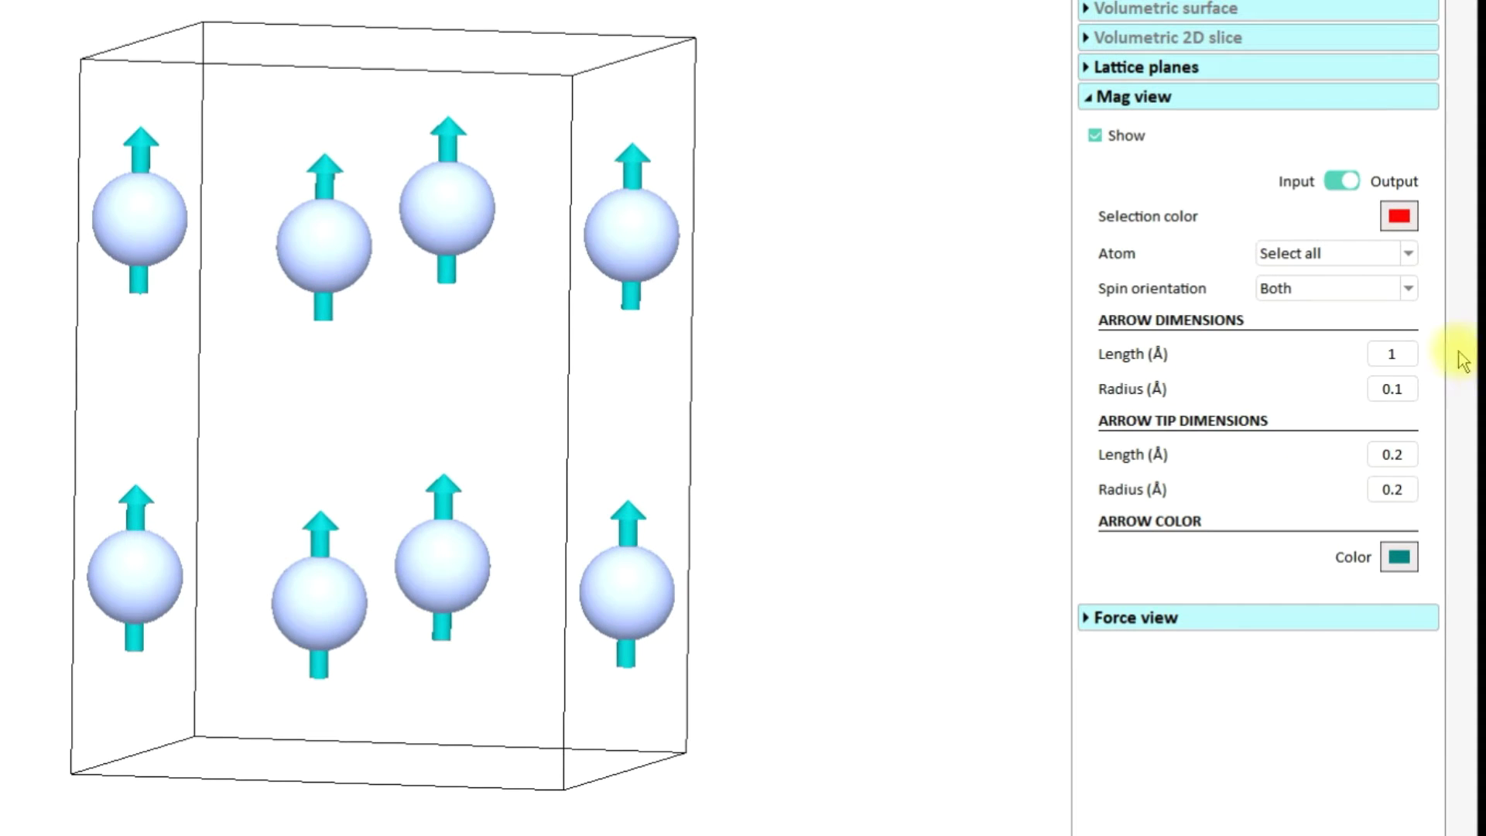
Compare the Input and Output magnetic moment orientations of all the Cr atoms, ending on Output.
click(1333, 183)
click(1353, 187)
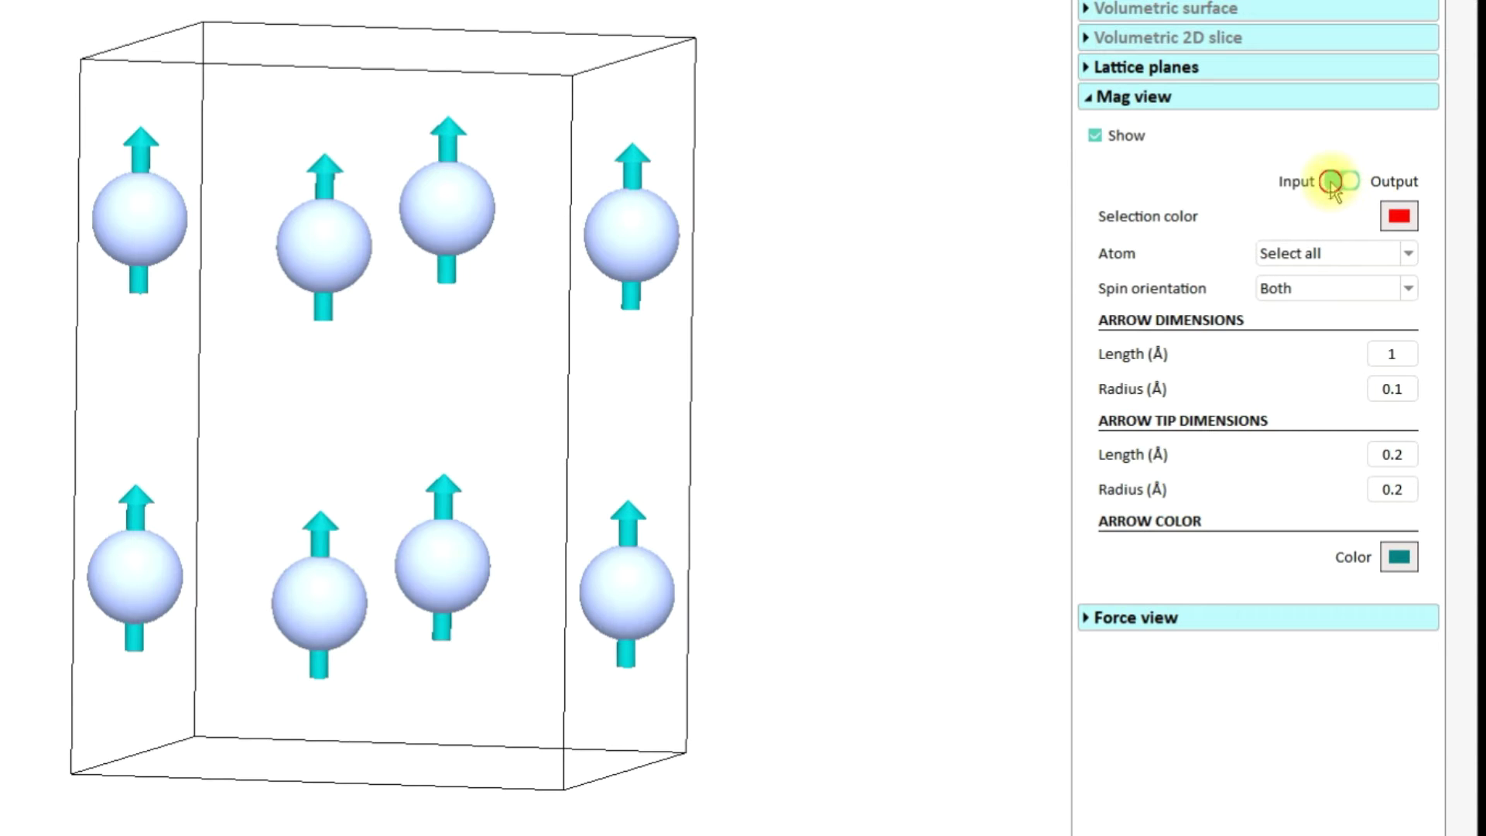
click(1332, 180)
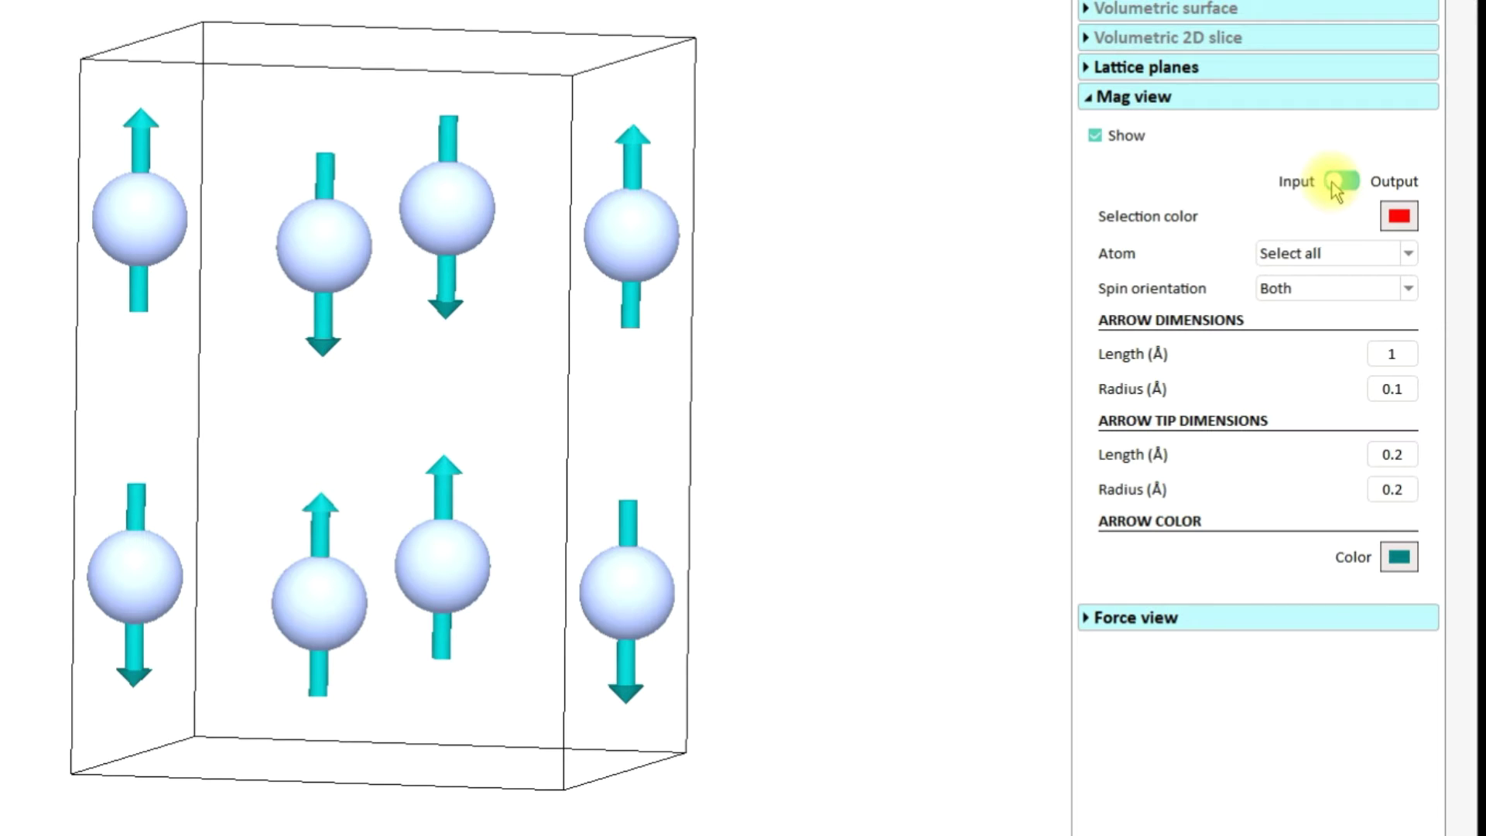
click(1347, 188)
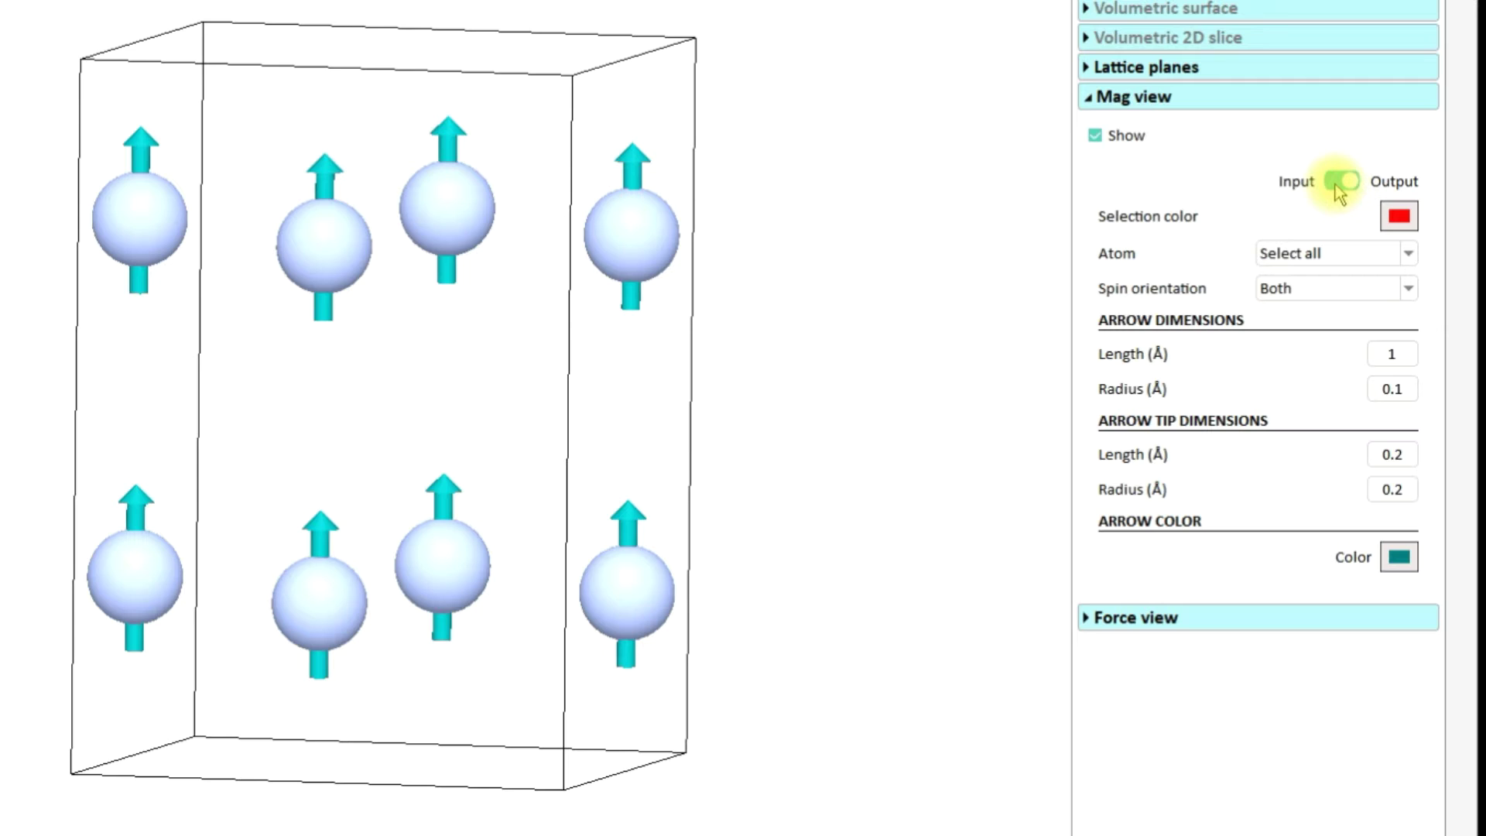
Compare the Input and Output moment values on the upper-right Cr atom's arrow, ending on Output, and clear the selection.
click(634, 173)
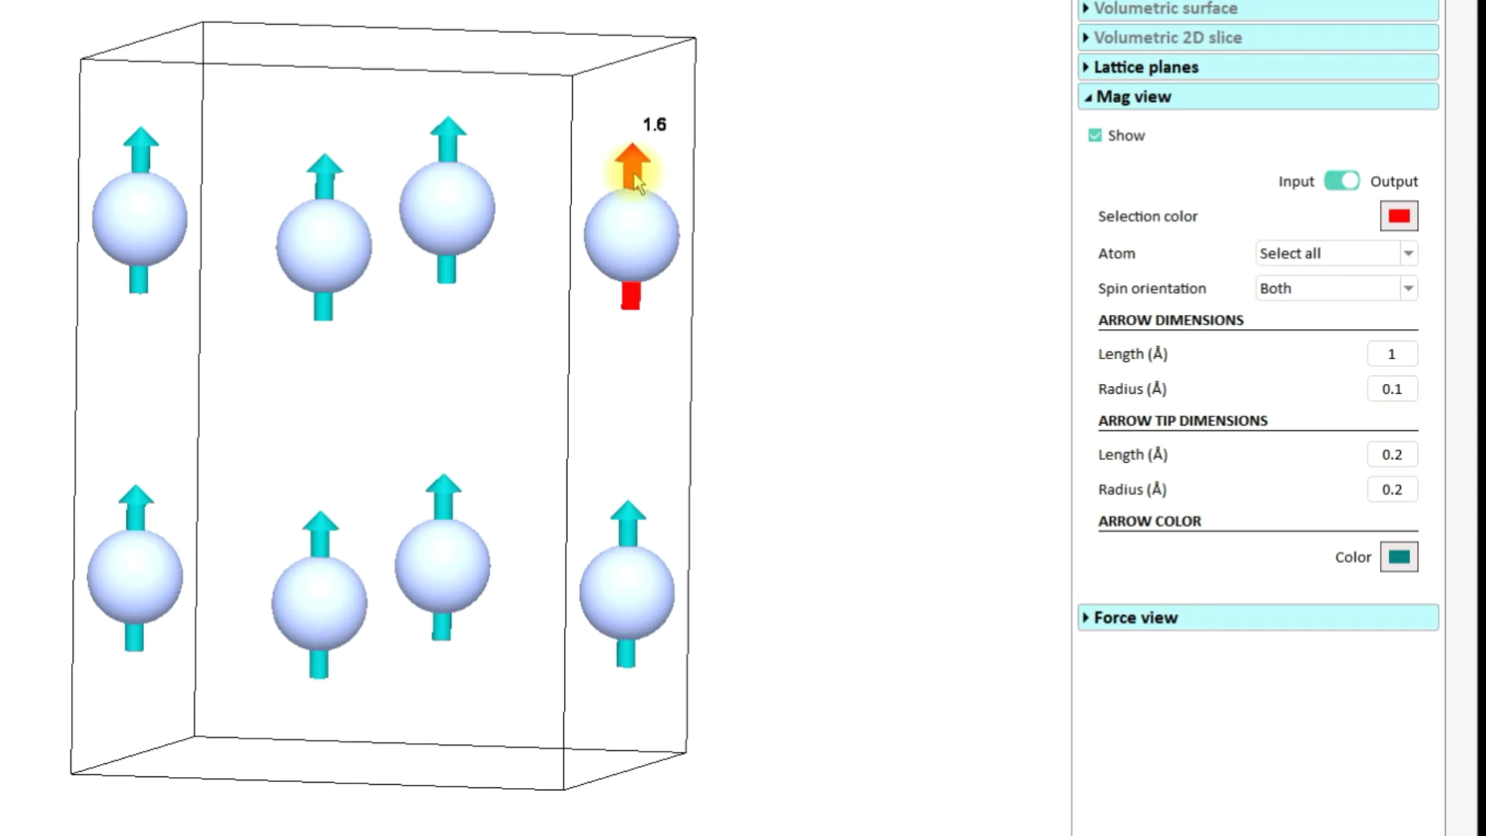
click(1341, 193)
click(1335, 194)
click(1336, 192)
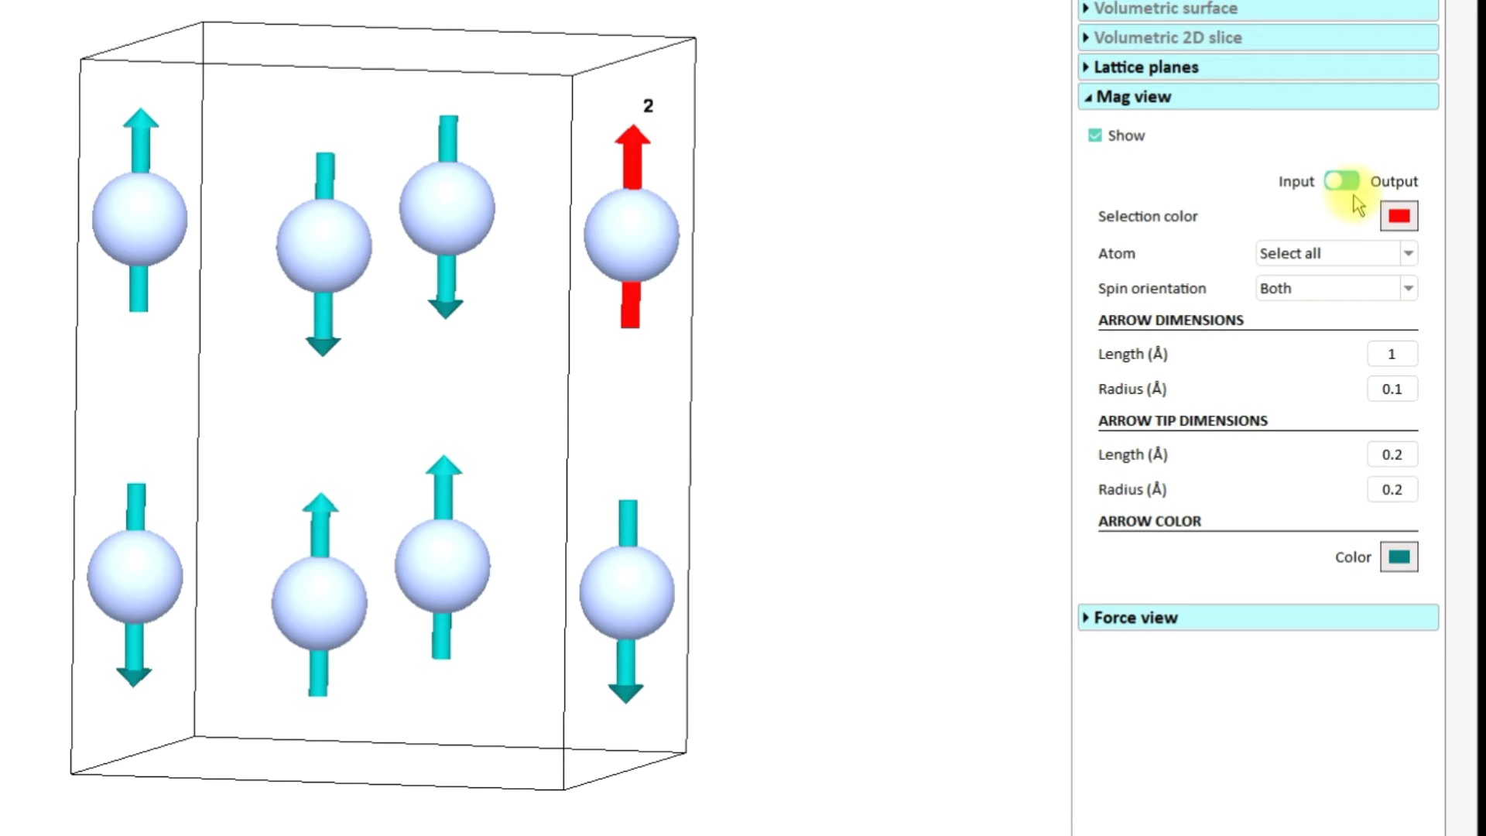
click(1342, 182)
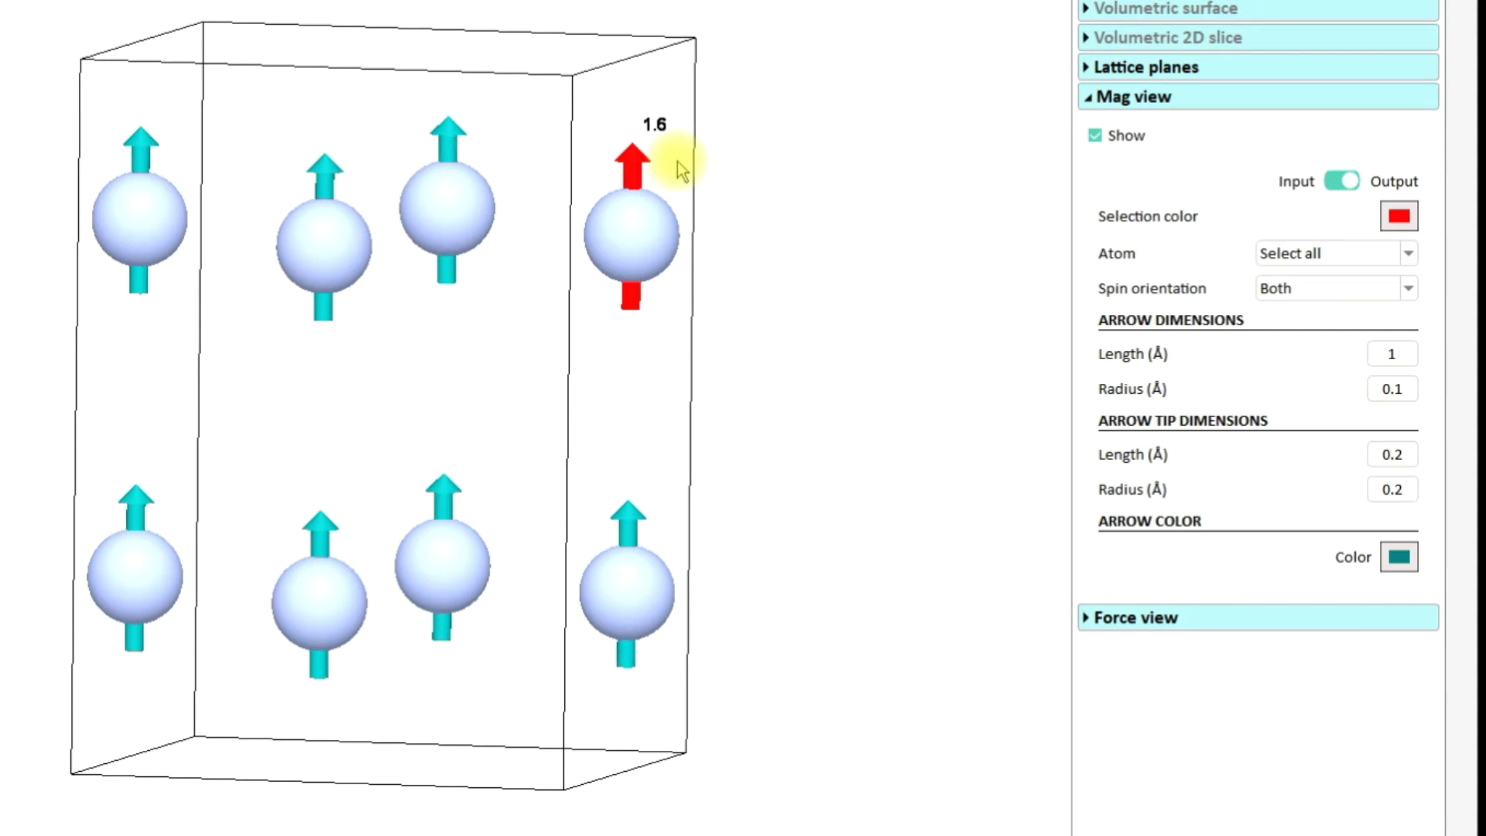
click(1340, 183)
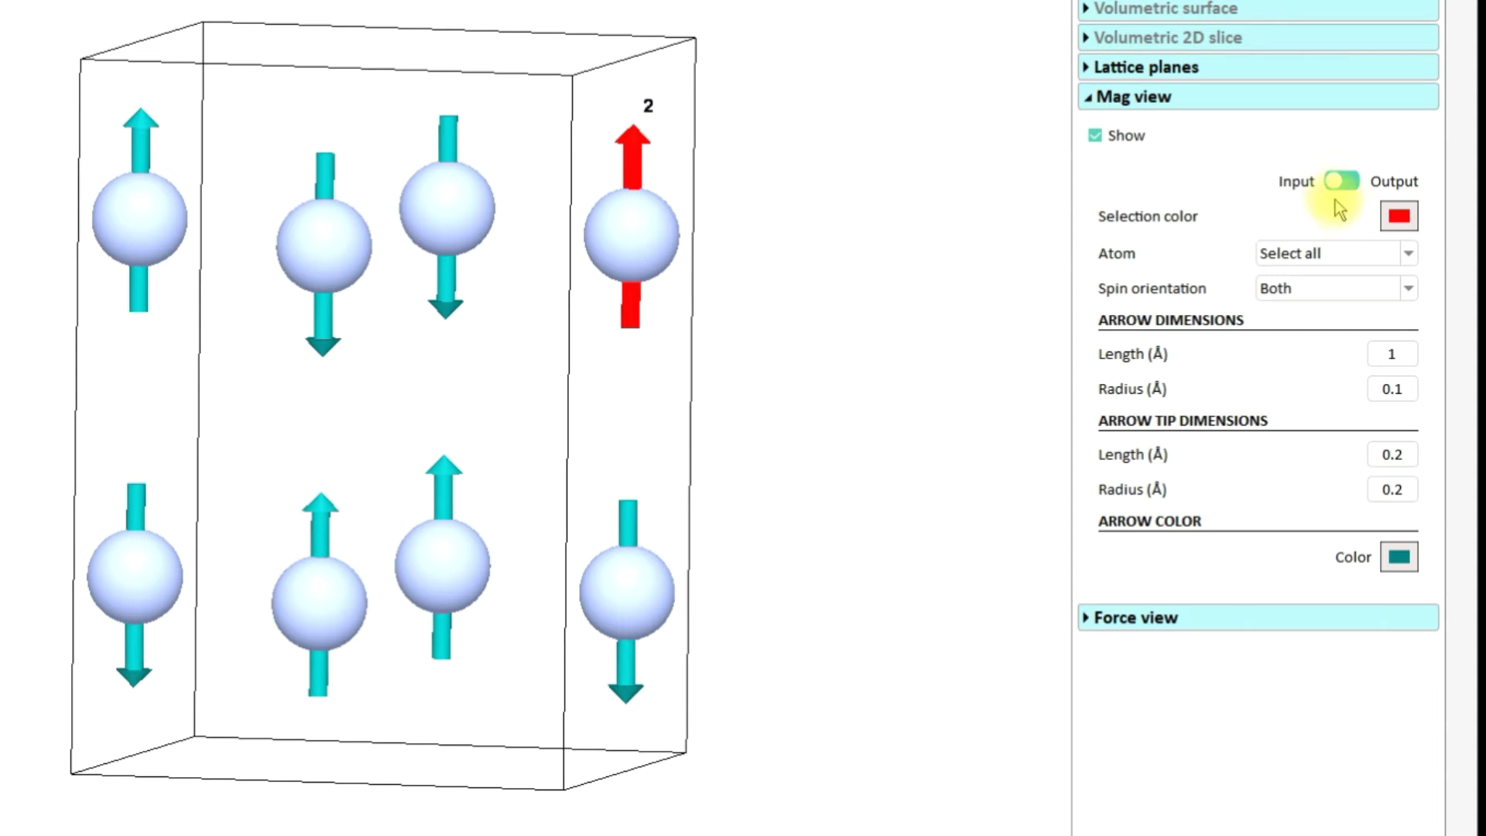
click(1348, 181)
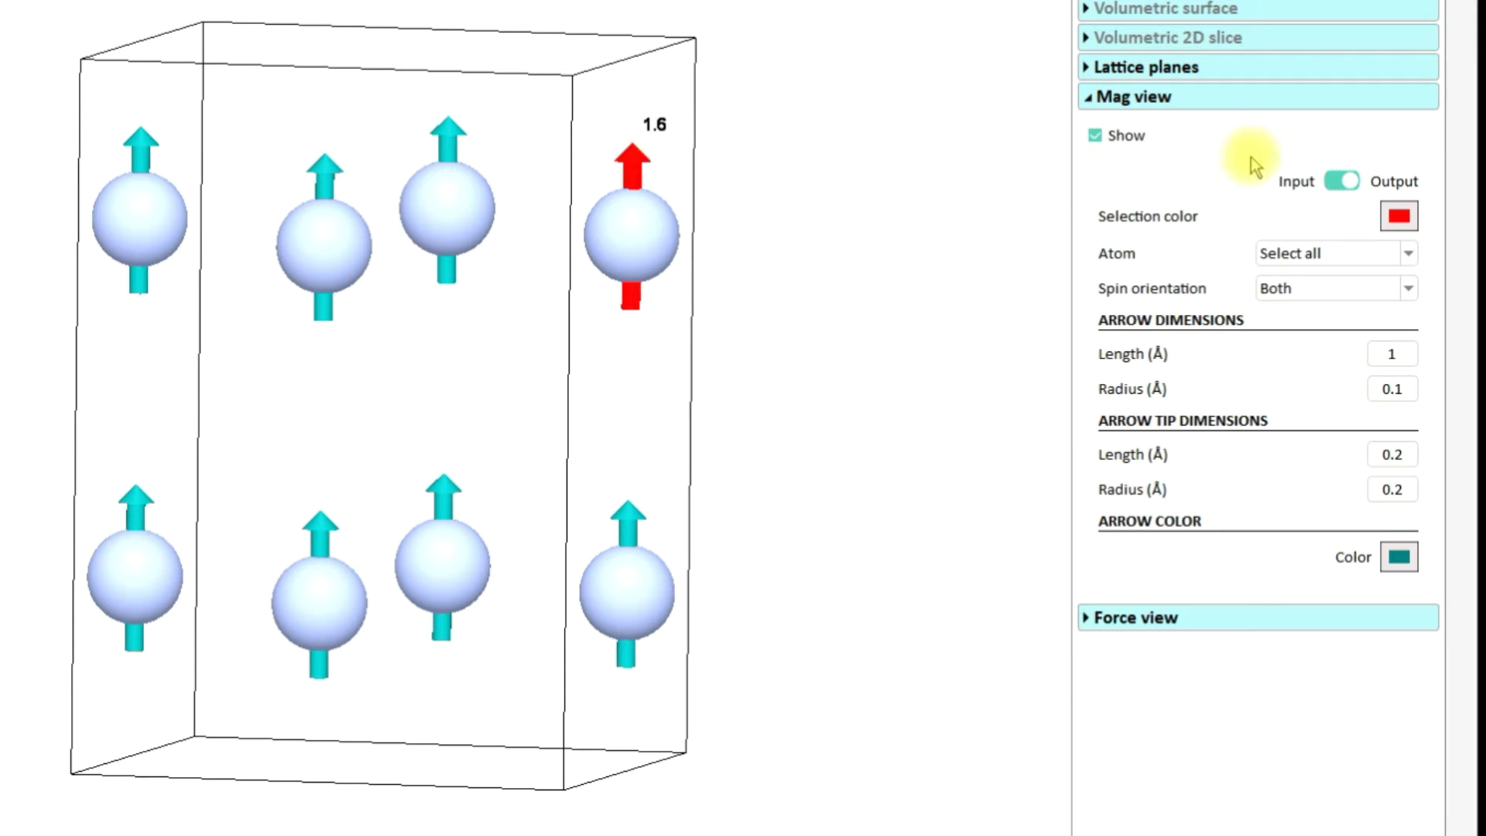
click(1338, 180)
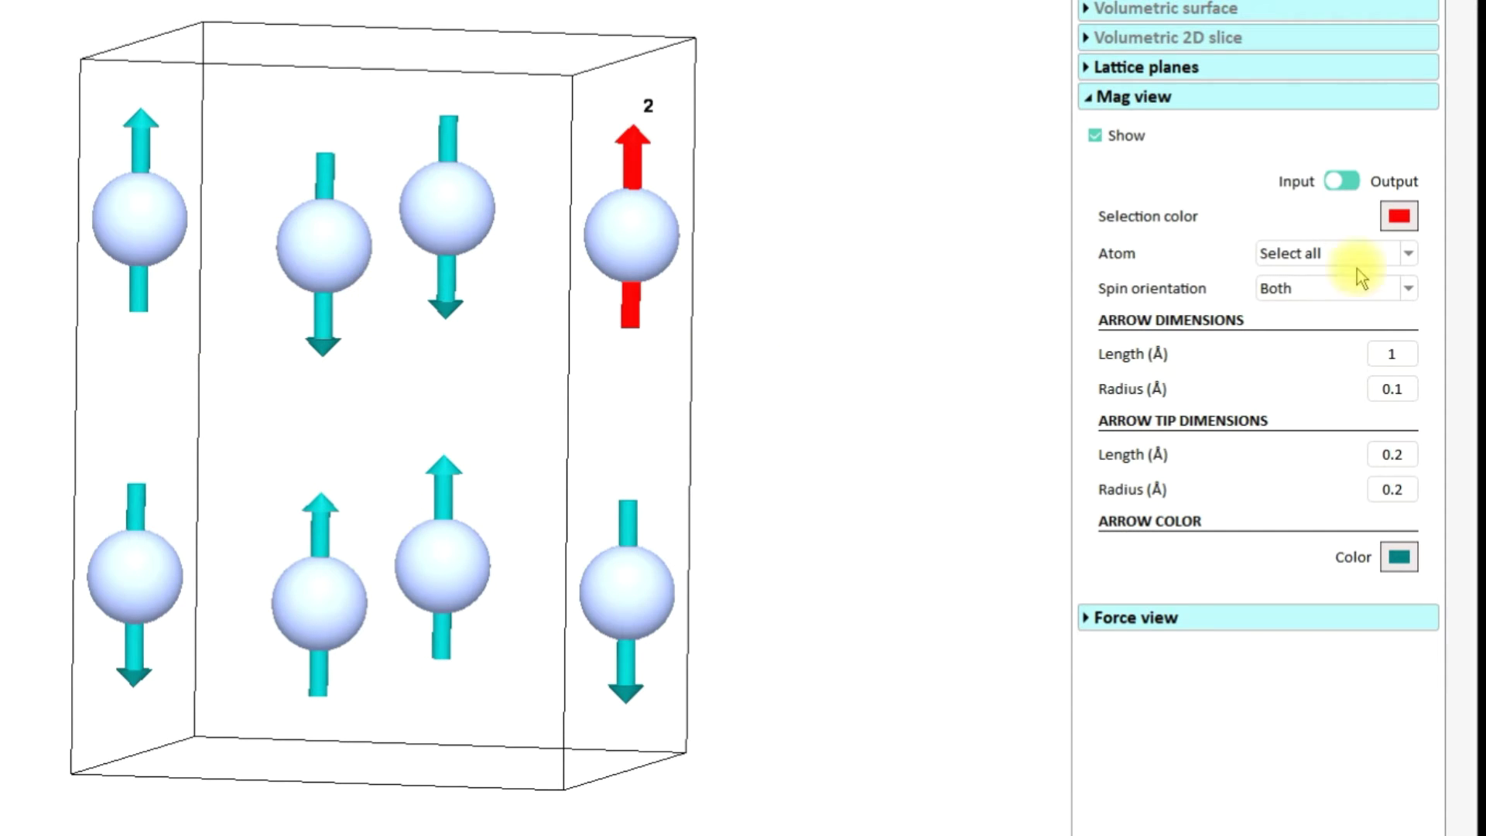
click(1342, 181)
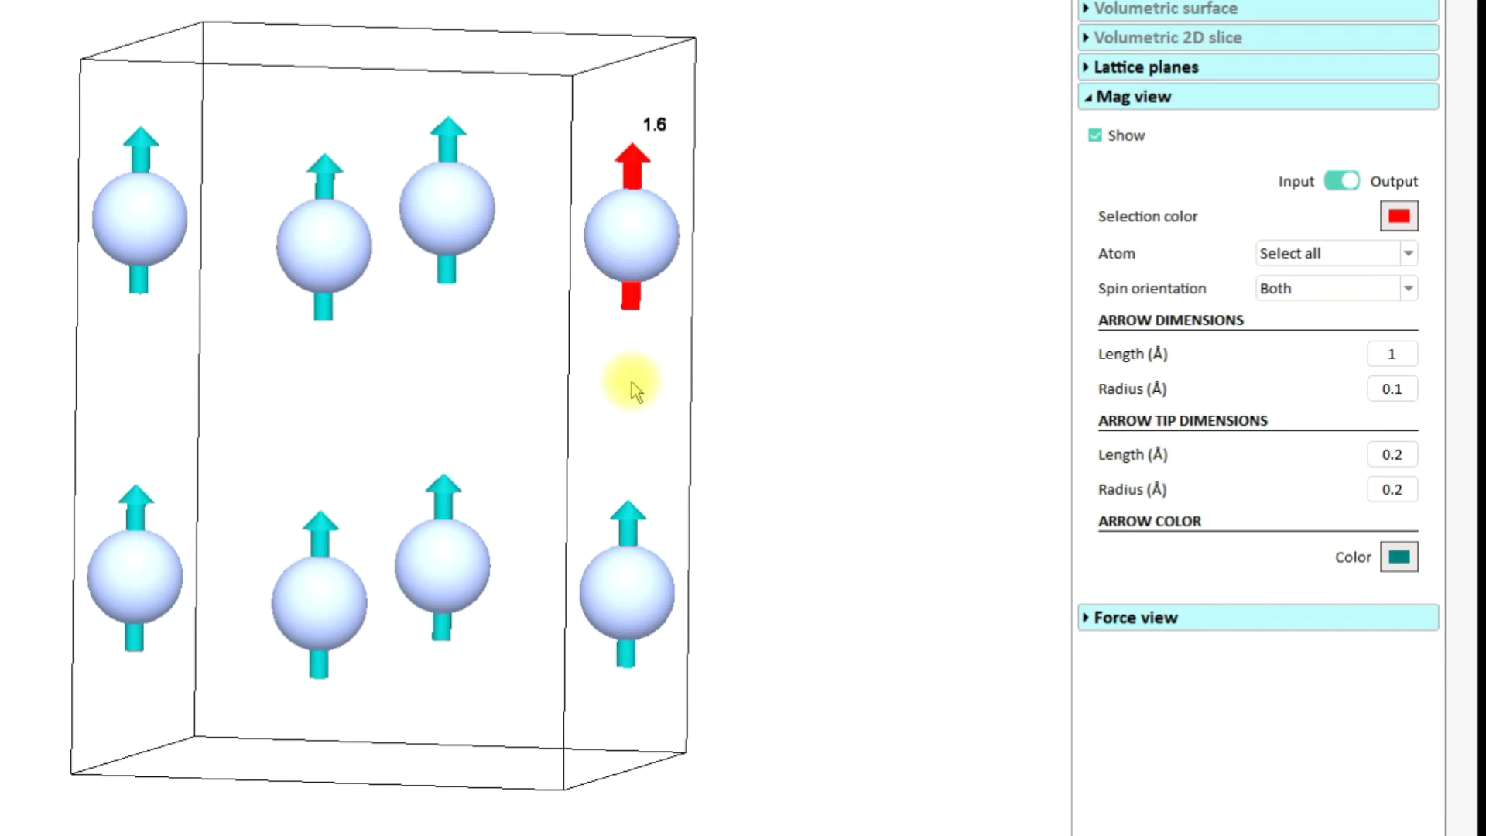
drag(629, 411, 607, 271)
click(607, 271)
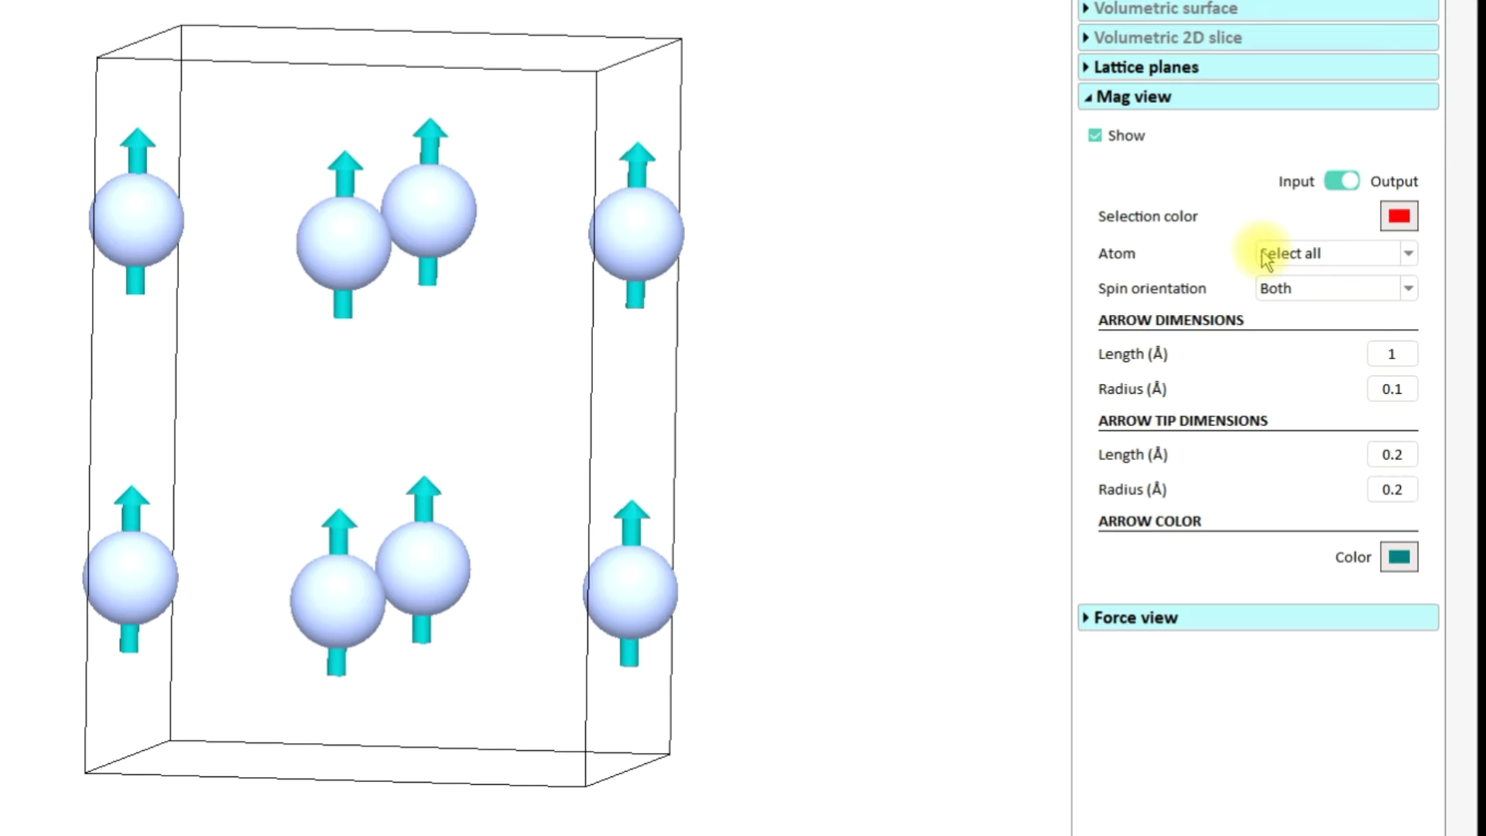
click(1408, 253)
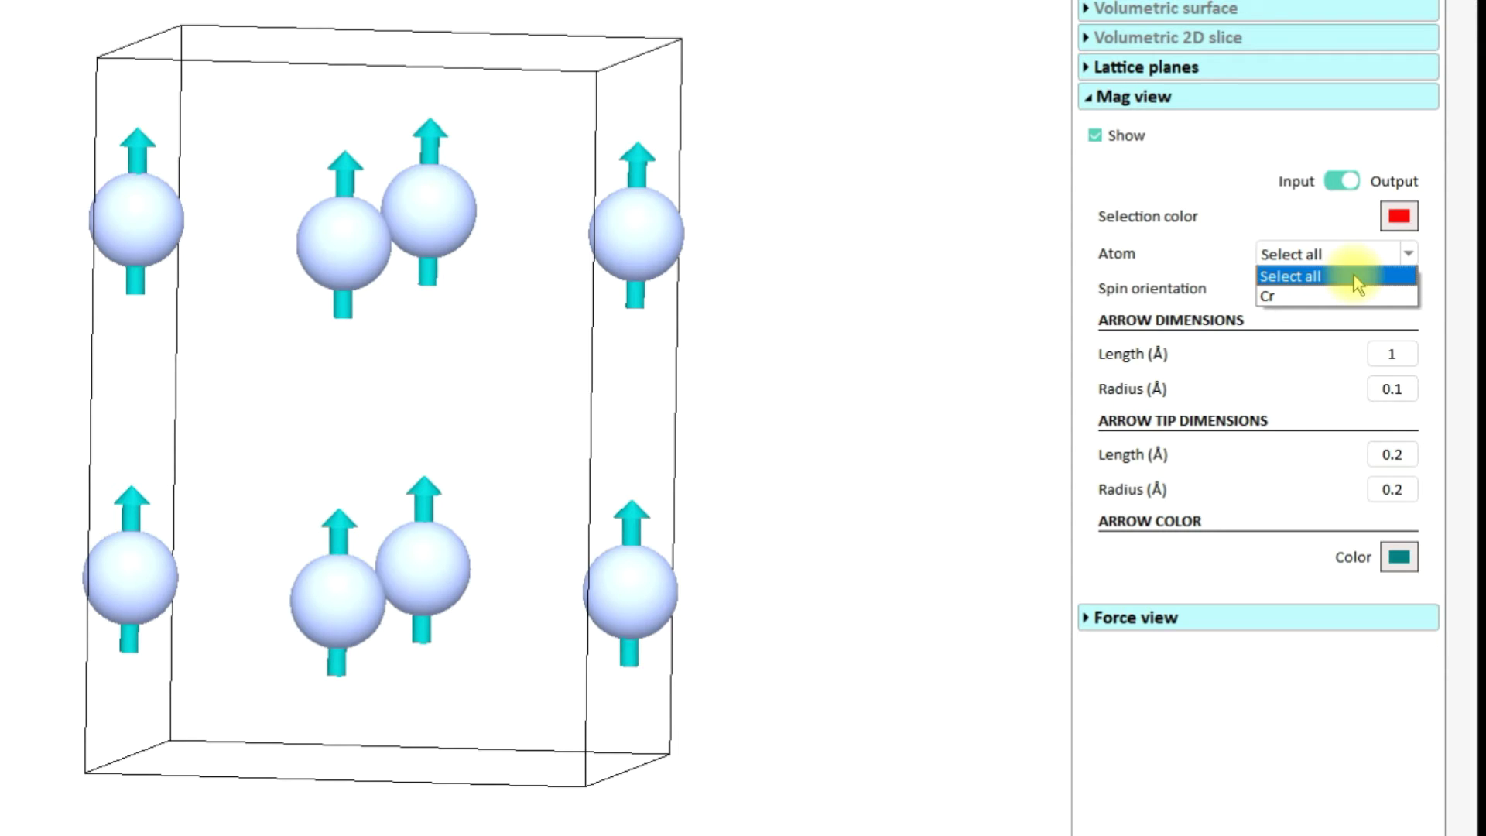
click(1291, 579)
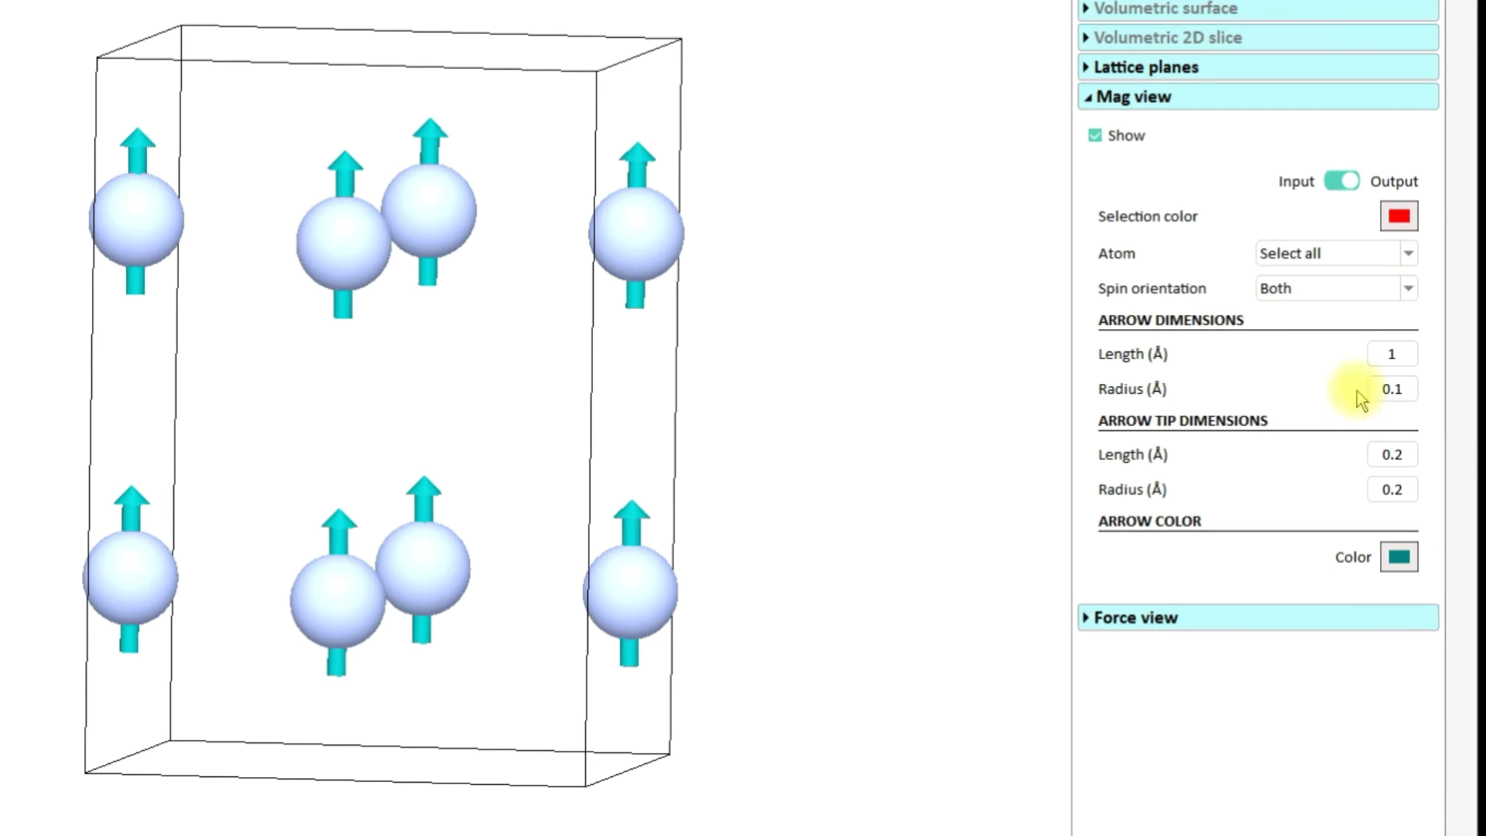
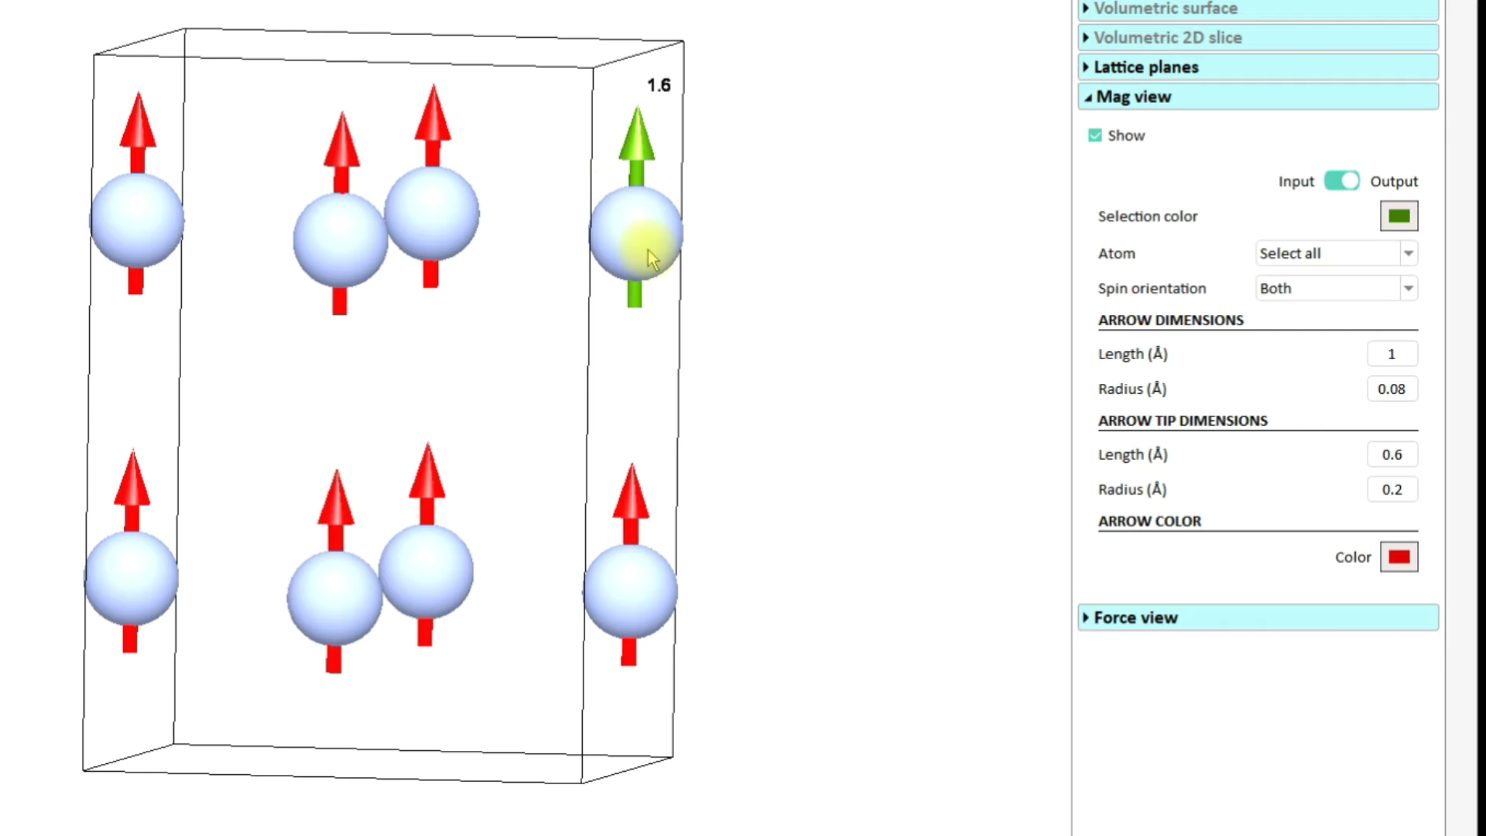
Deselect the arrow and open the Control parameters of the magview-test-linear input files in text view.
click(789, 239)
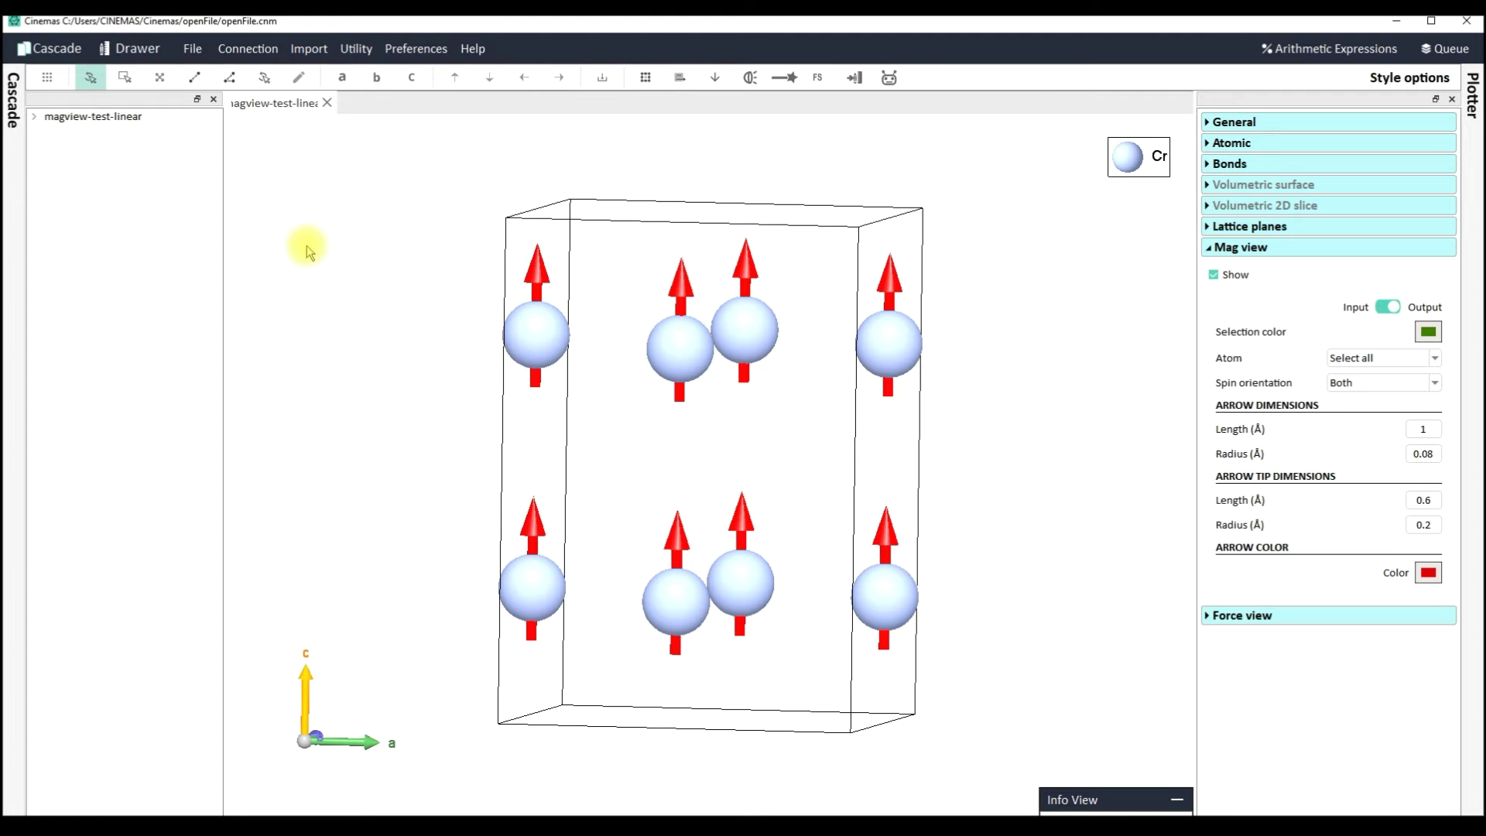
click(12, 128)
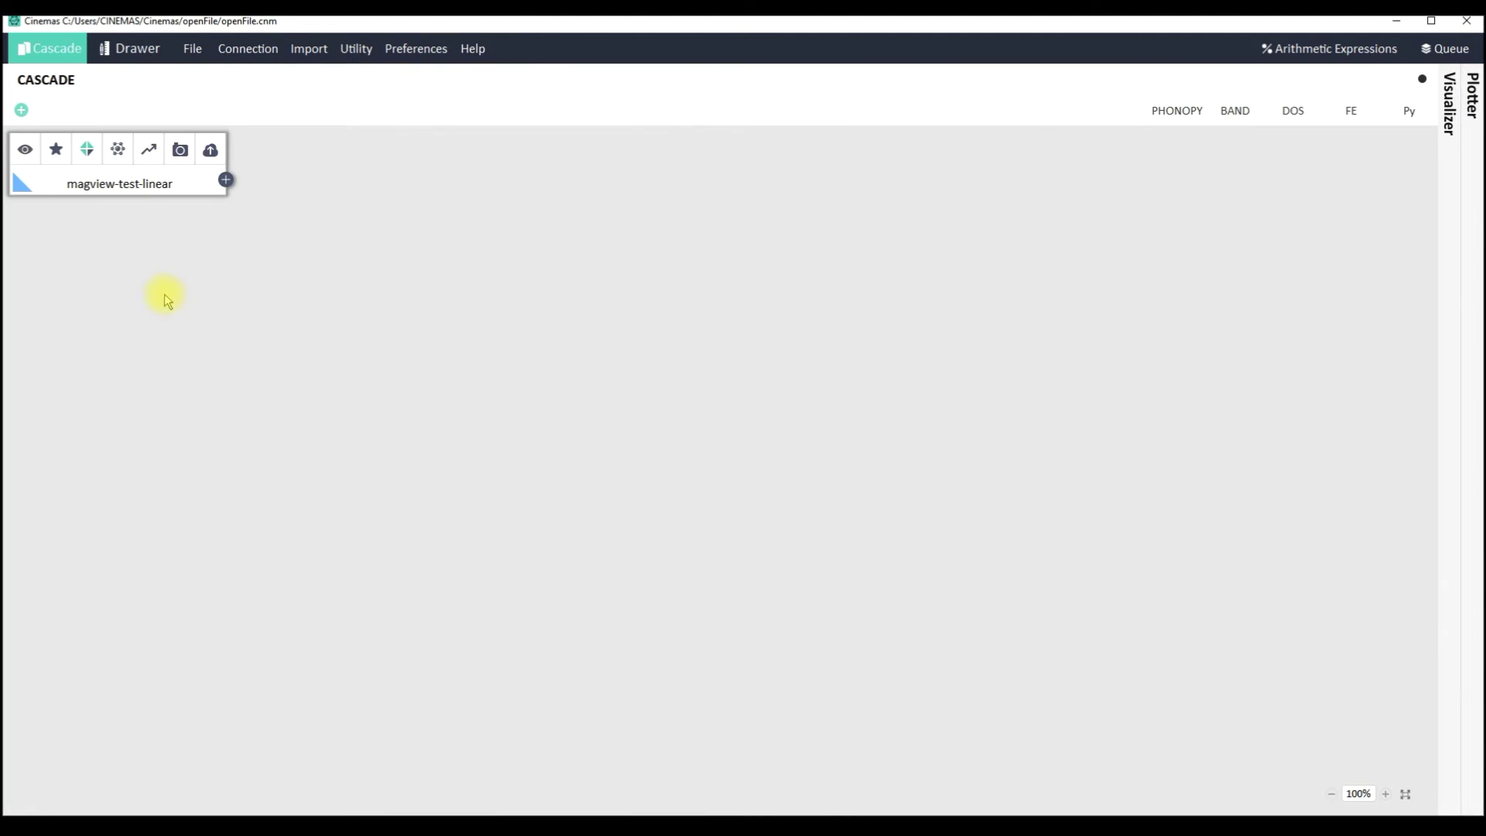
click(88, 150)
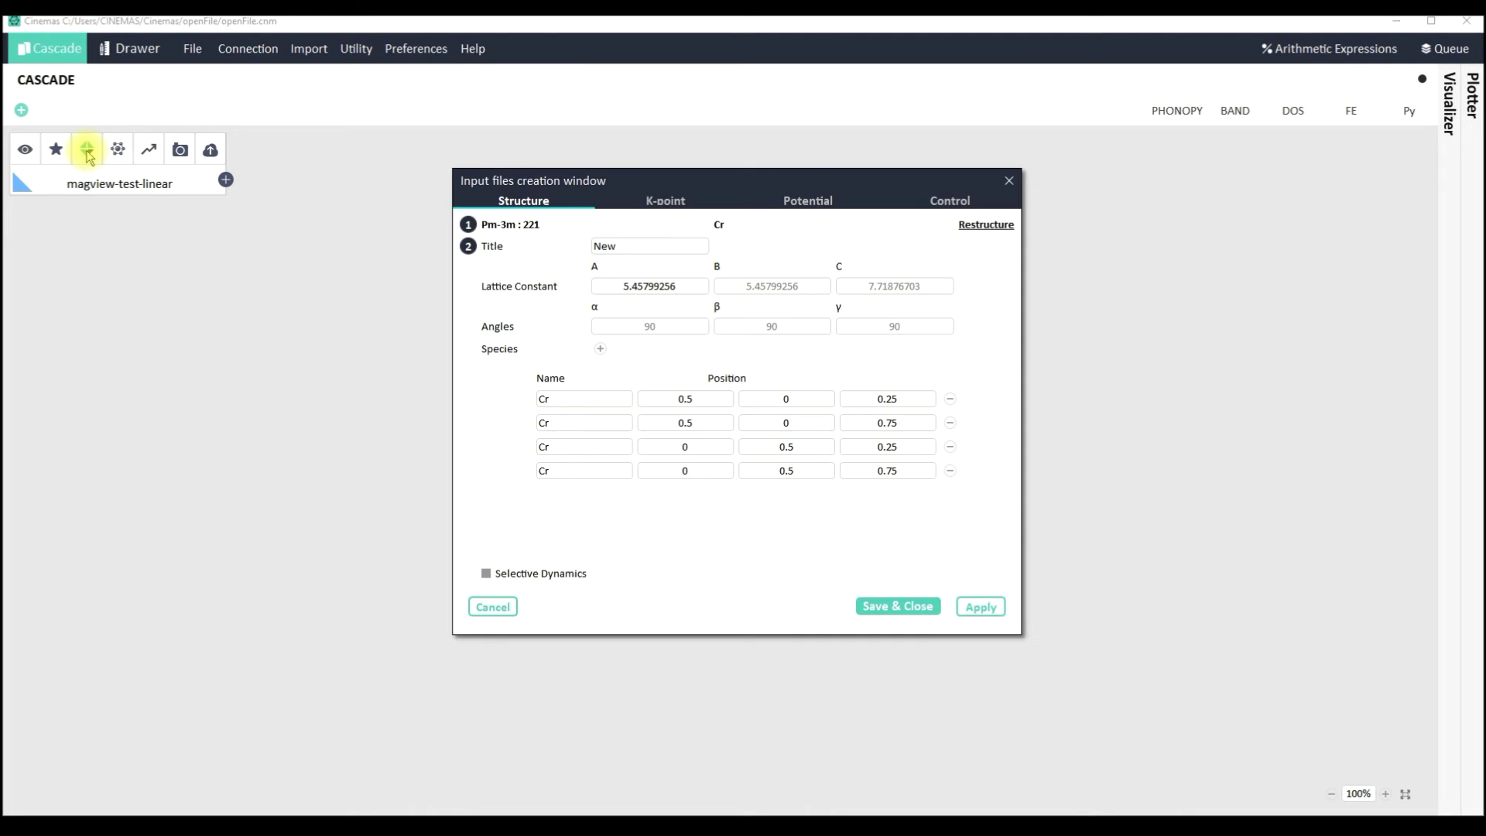
click(1096, 236)
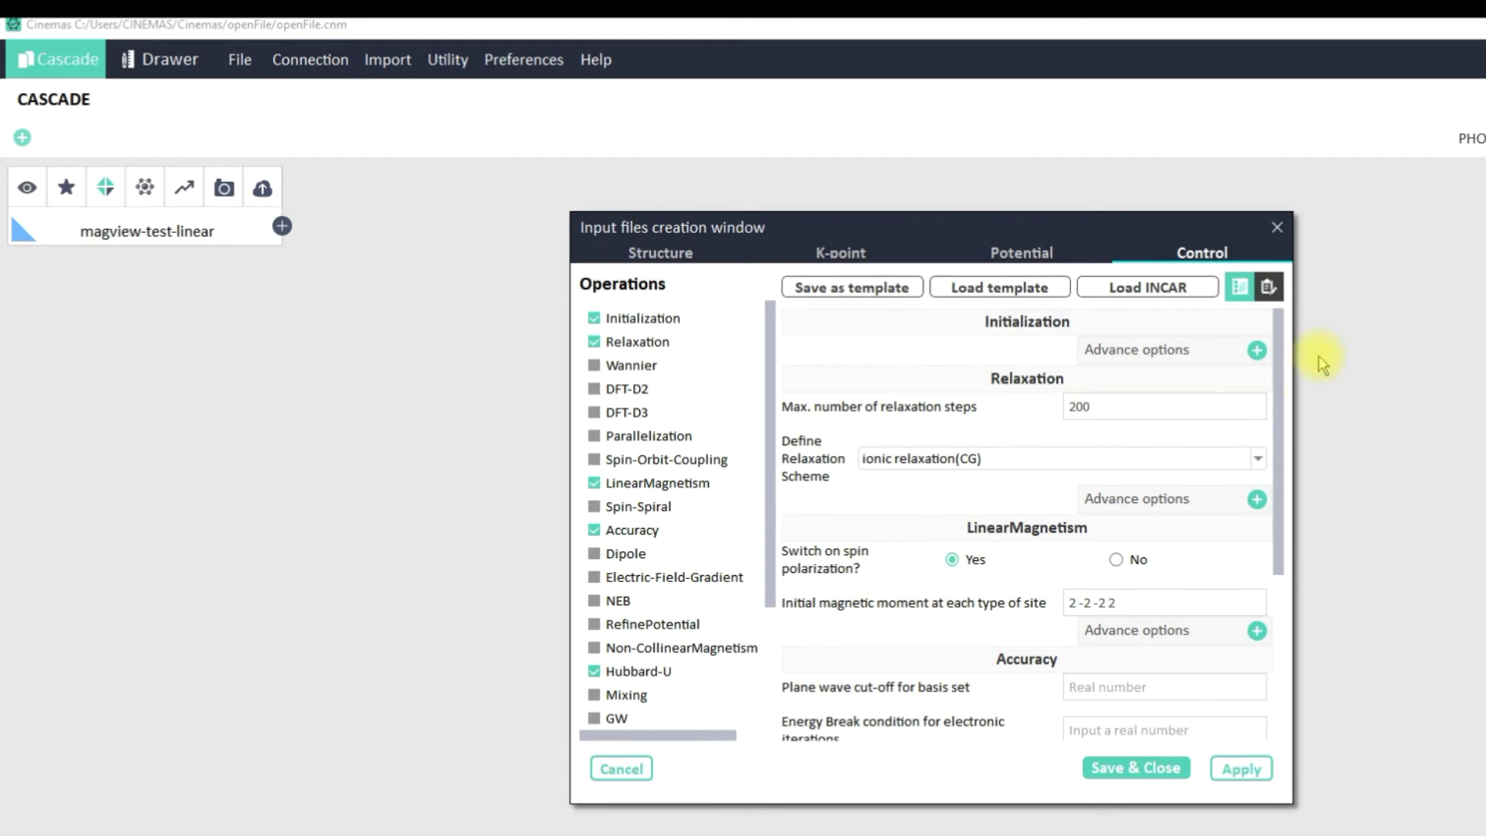
click(1268, 287)
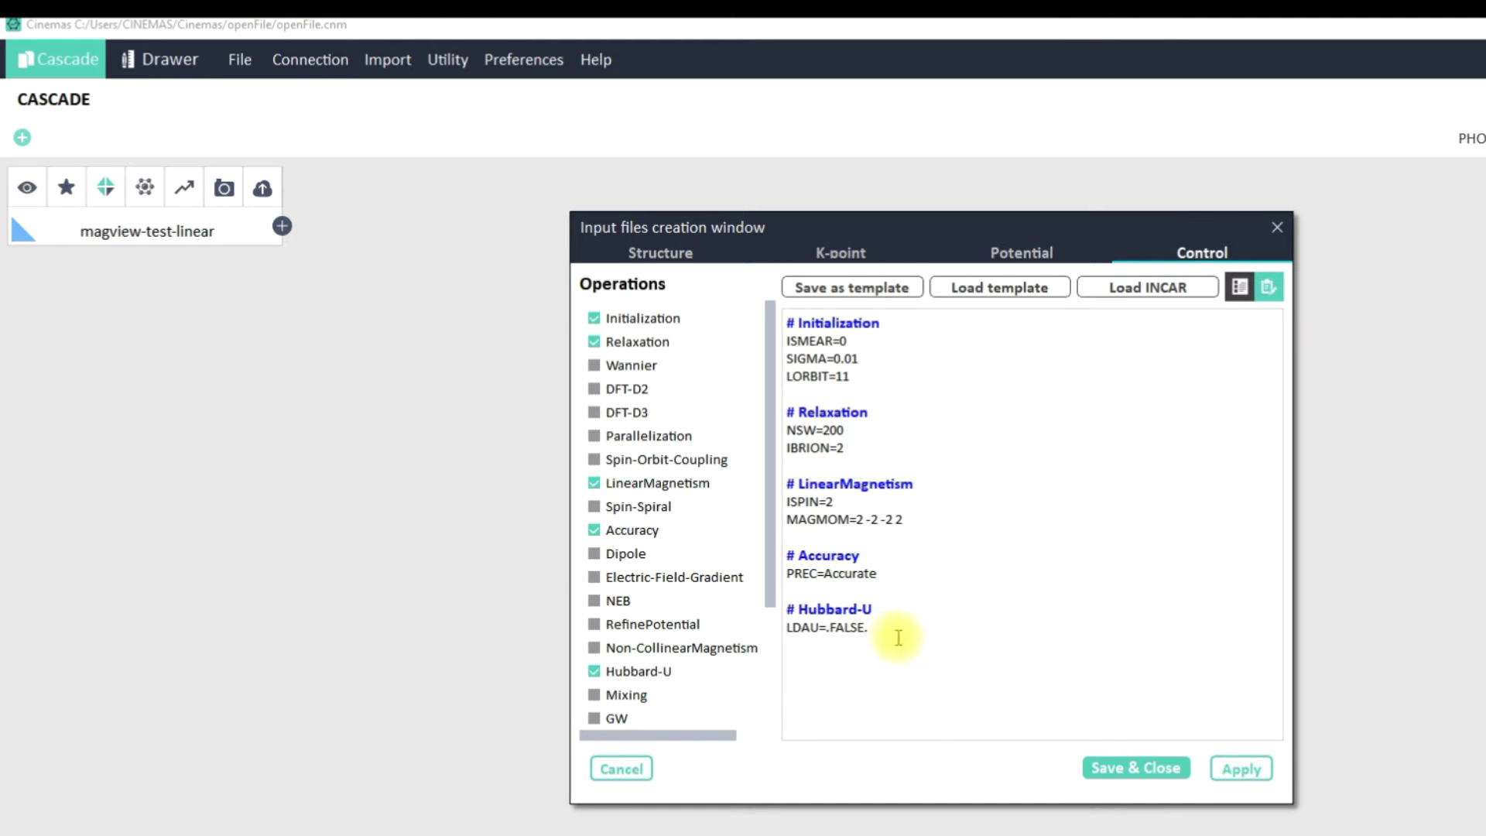
Examine the ISPIN and MAGMOM lines in the LinearMagnetism section of the control text.
drag(844, 502, 772, 501)
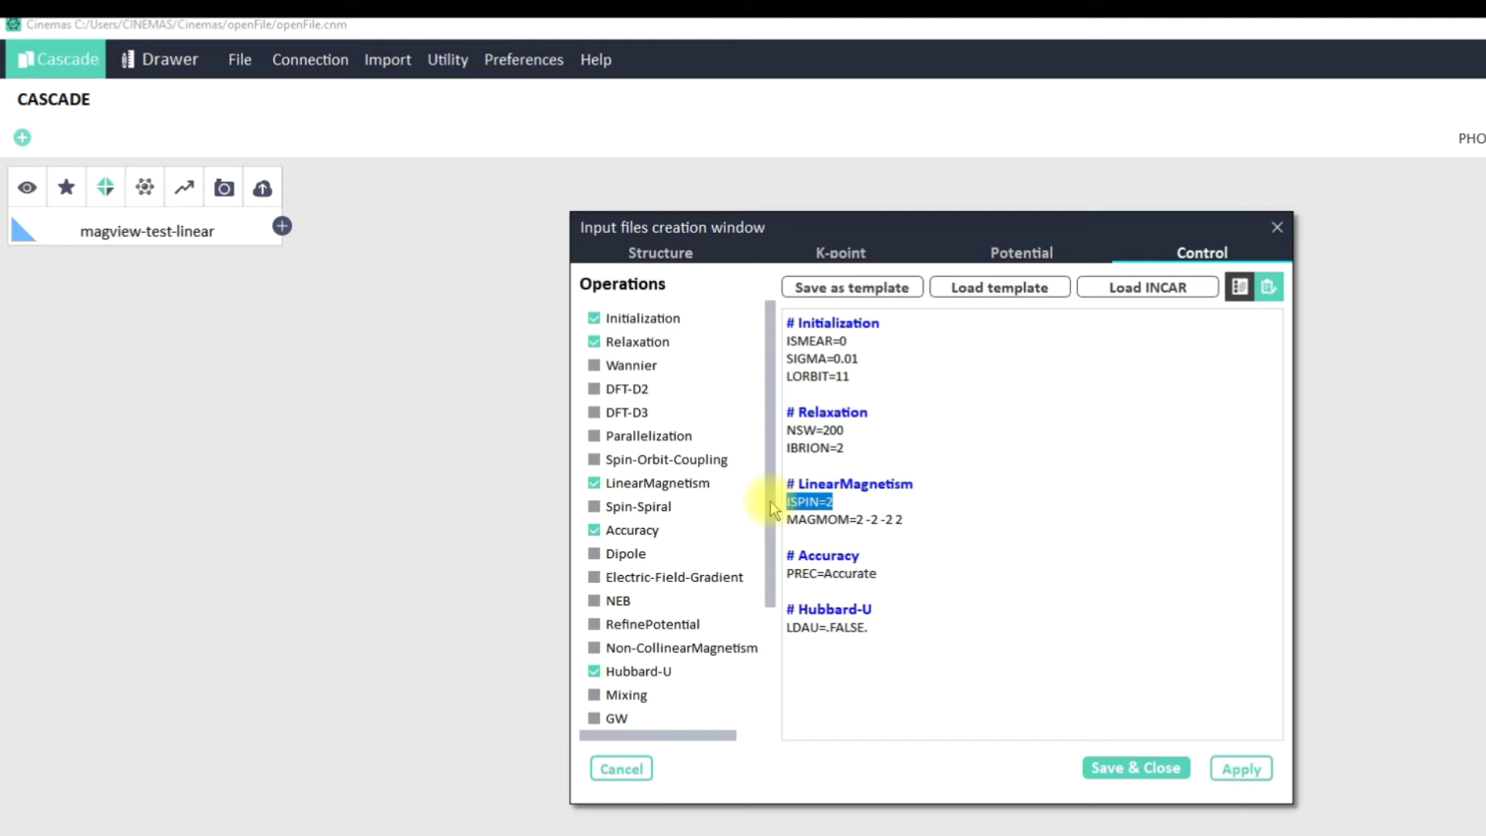
drag(904, 520, 771, 525)
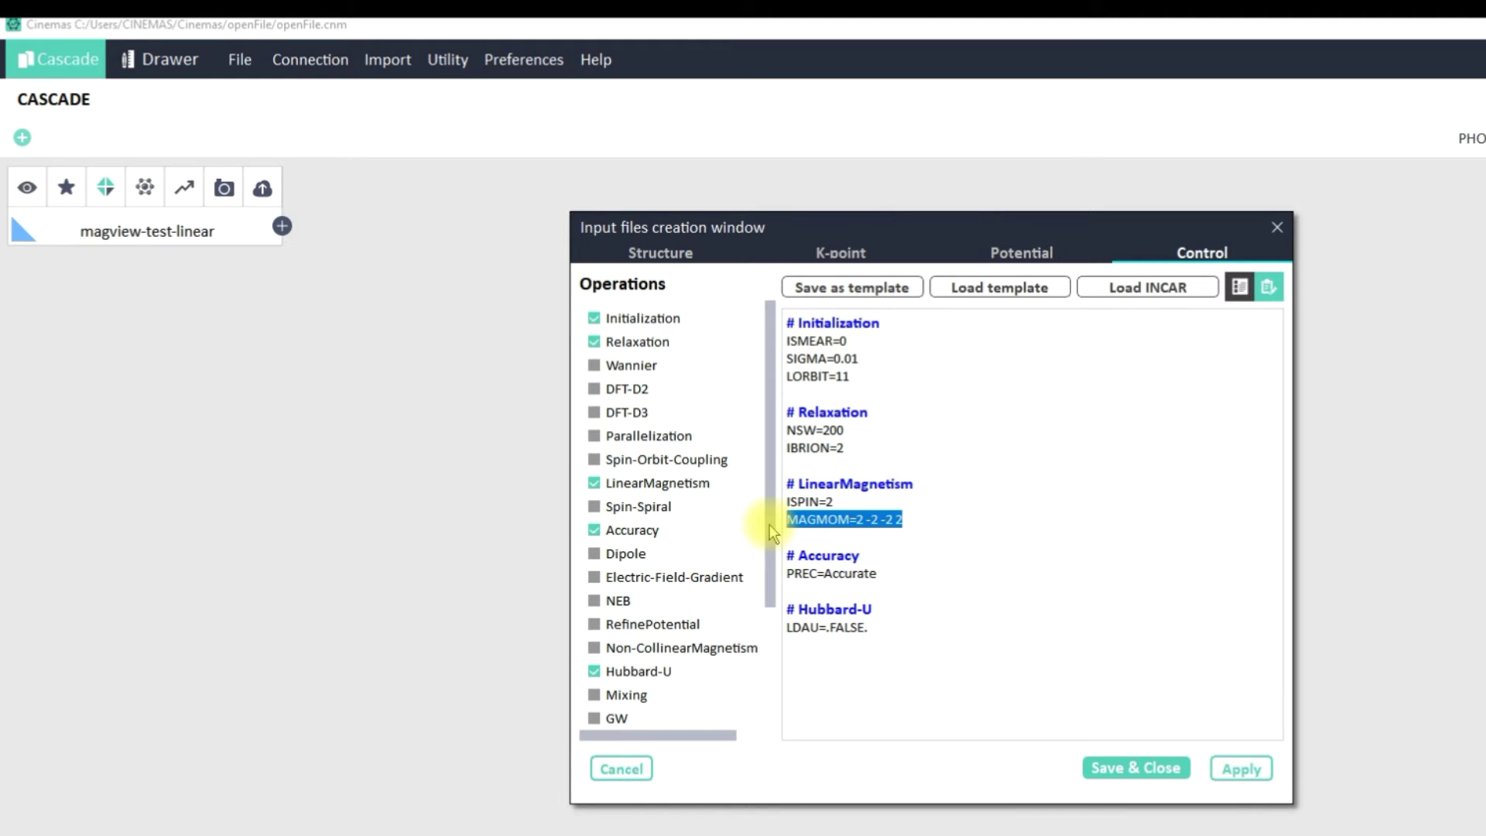
click(913, 523)
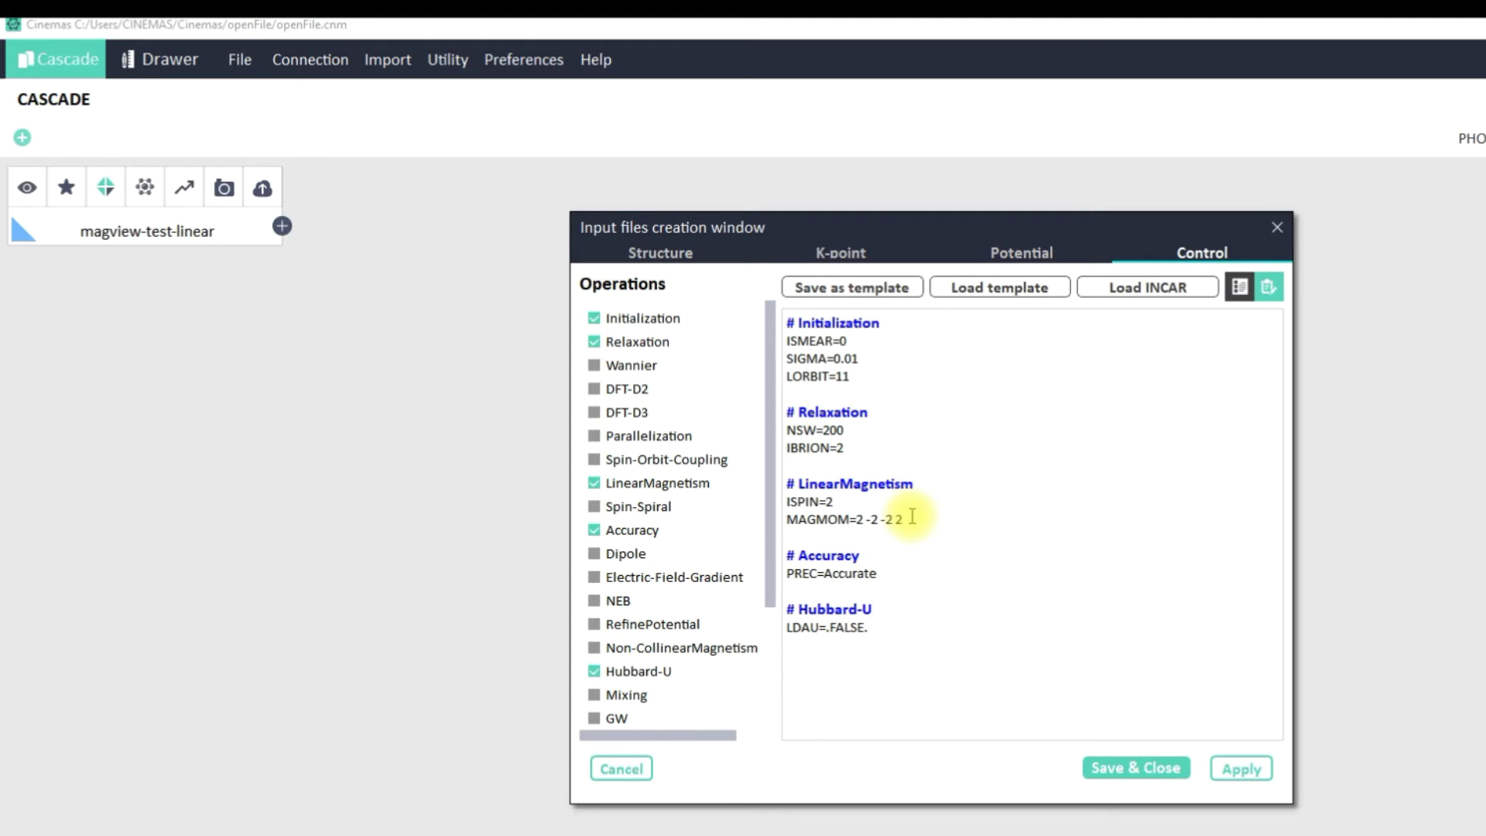
Copy and remove the MAGMOM line from the LinearMagnetism section of the control text, and save the input files.
drag(903, 514, 779, 528)
key(ctrl+c)
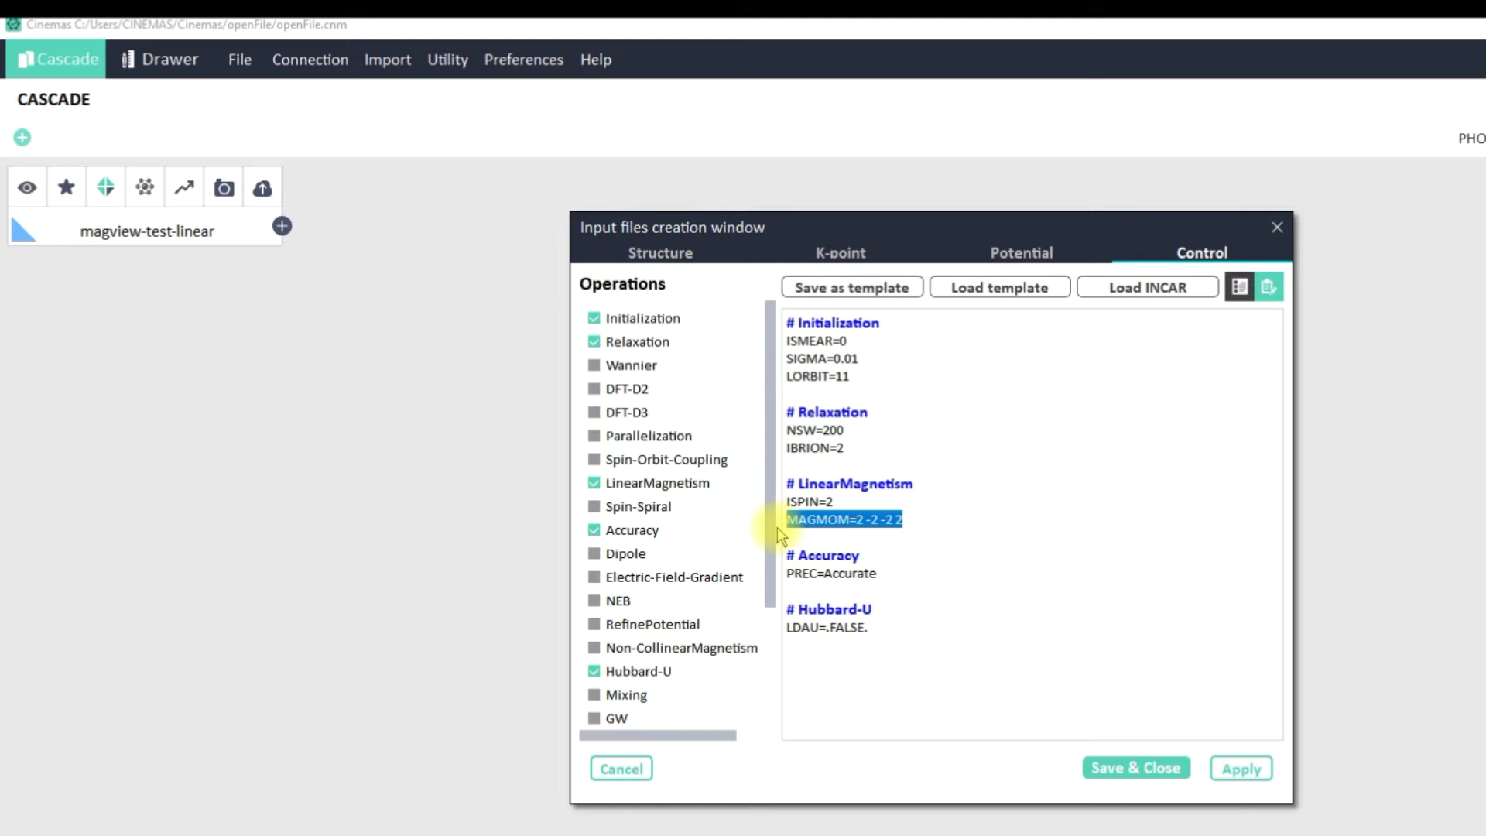
key(BackSpace)
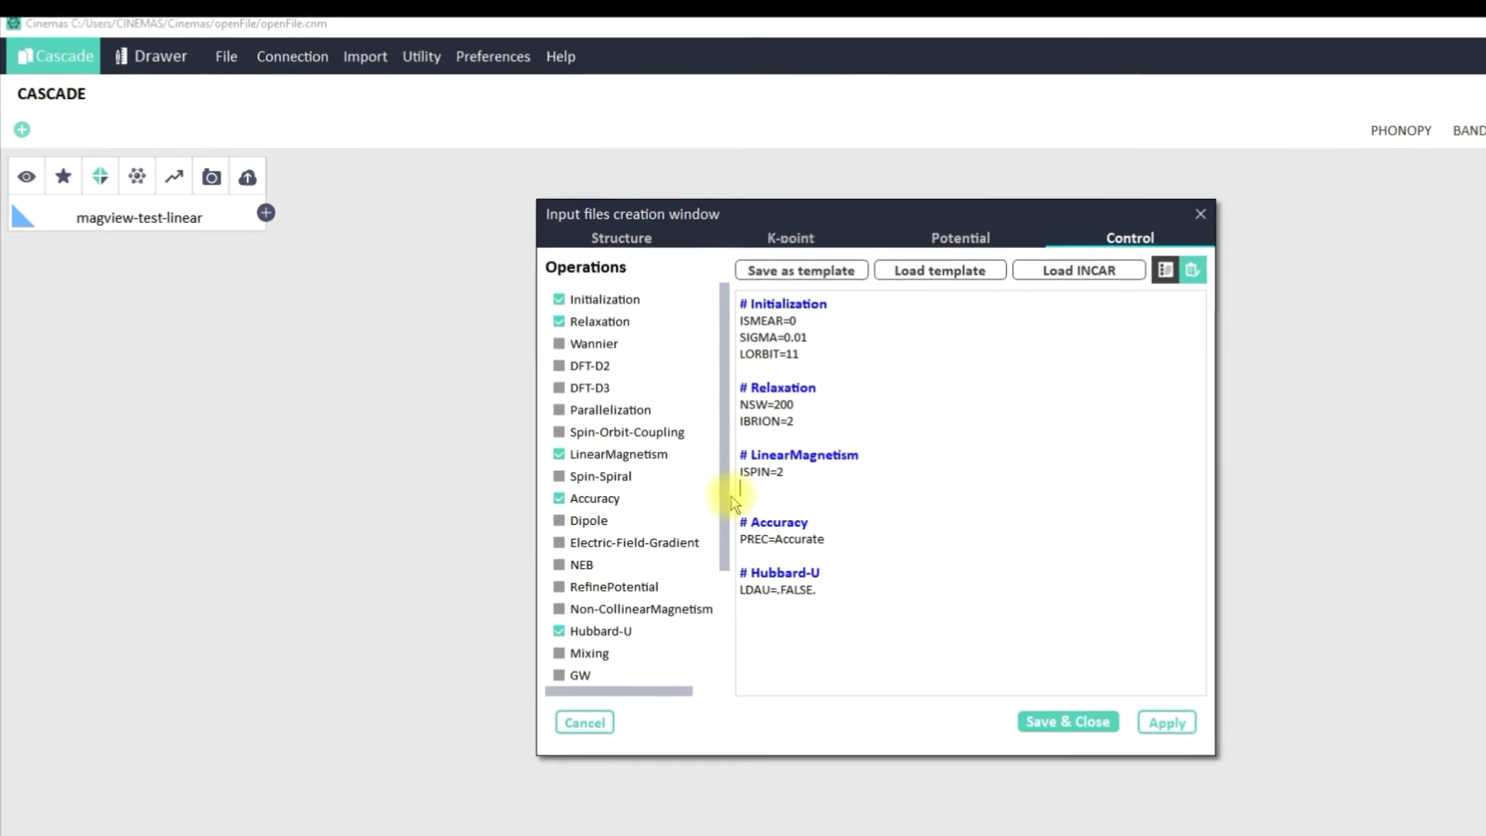
click(951, 641)
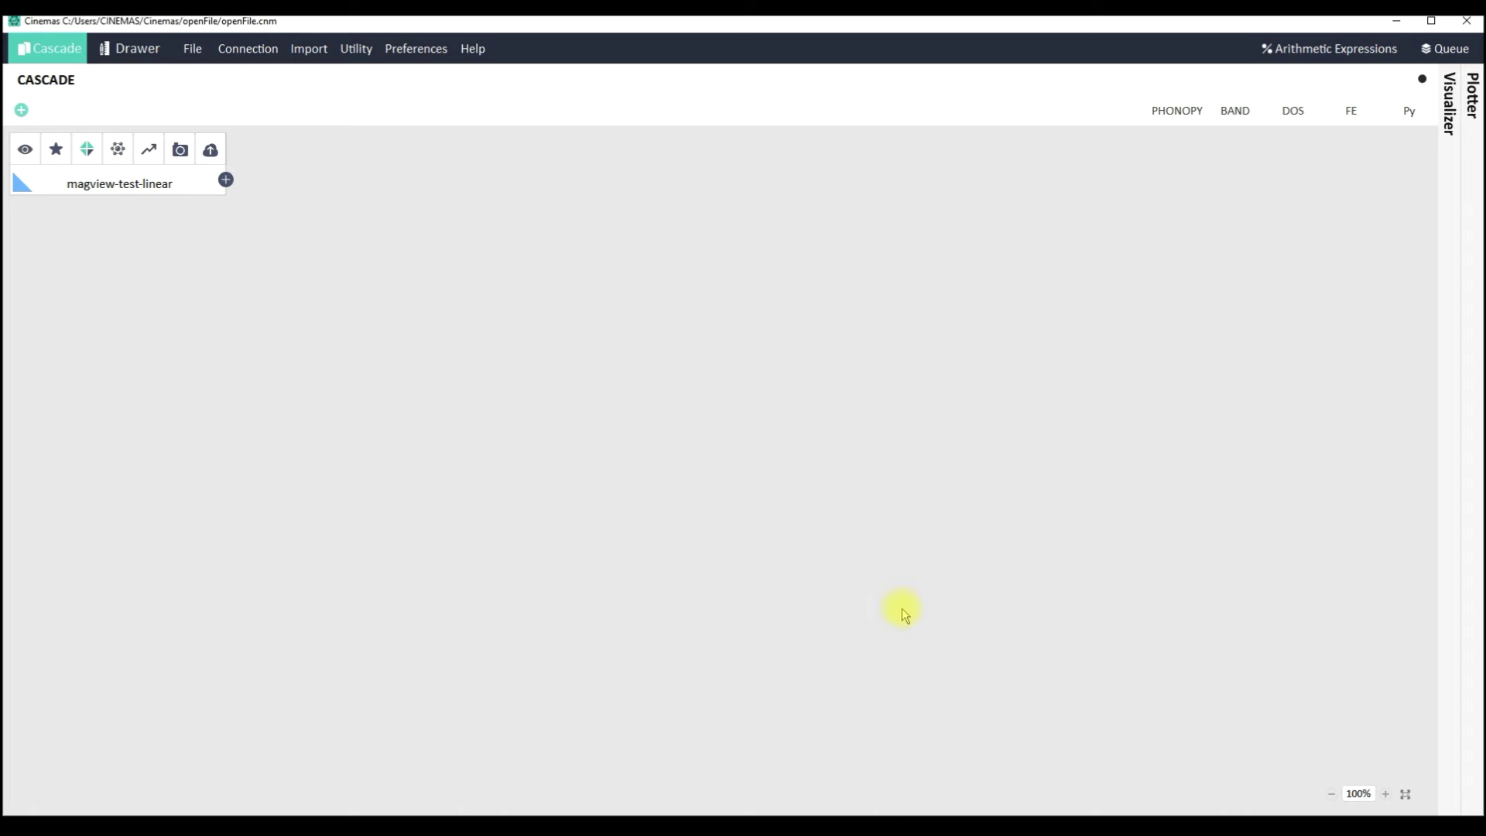
Visualize magview-test-linear and compare its Output and Input magnetic moments in Mag view, ending on Input.
click(120, 151)
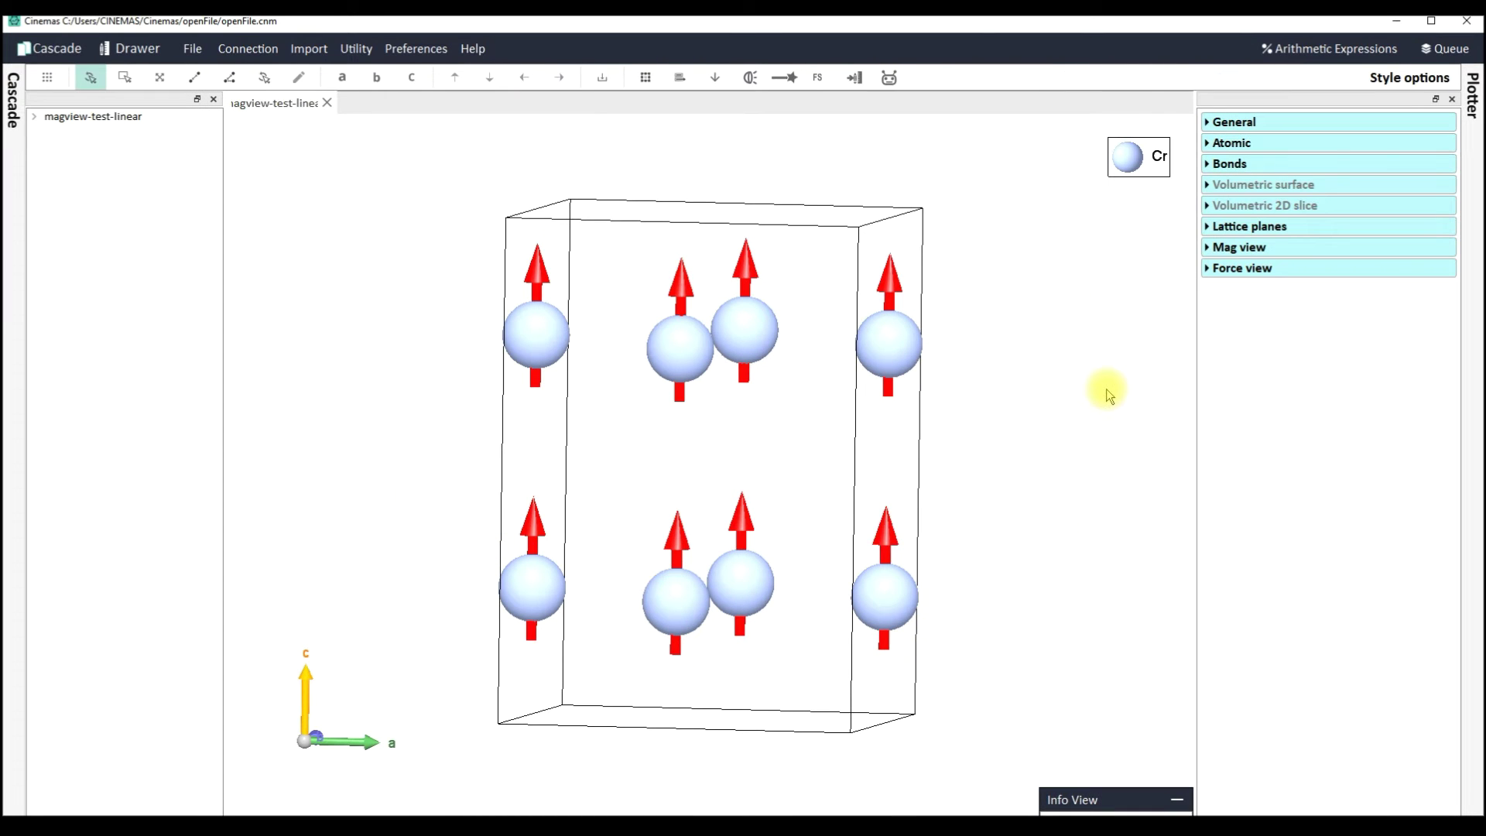
click(1210, 247)
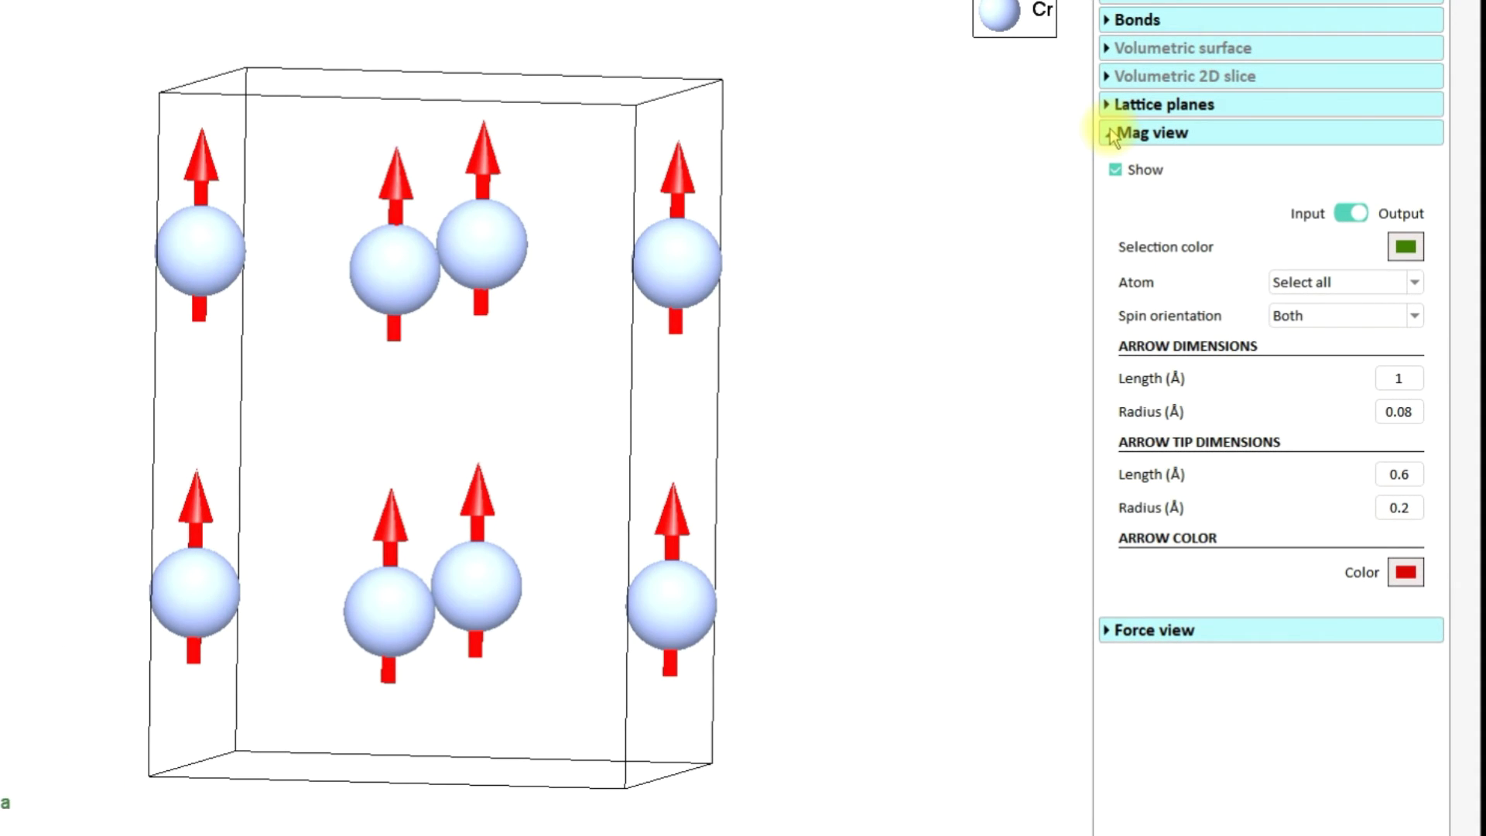
click(1344, 215)
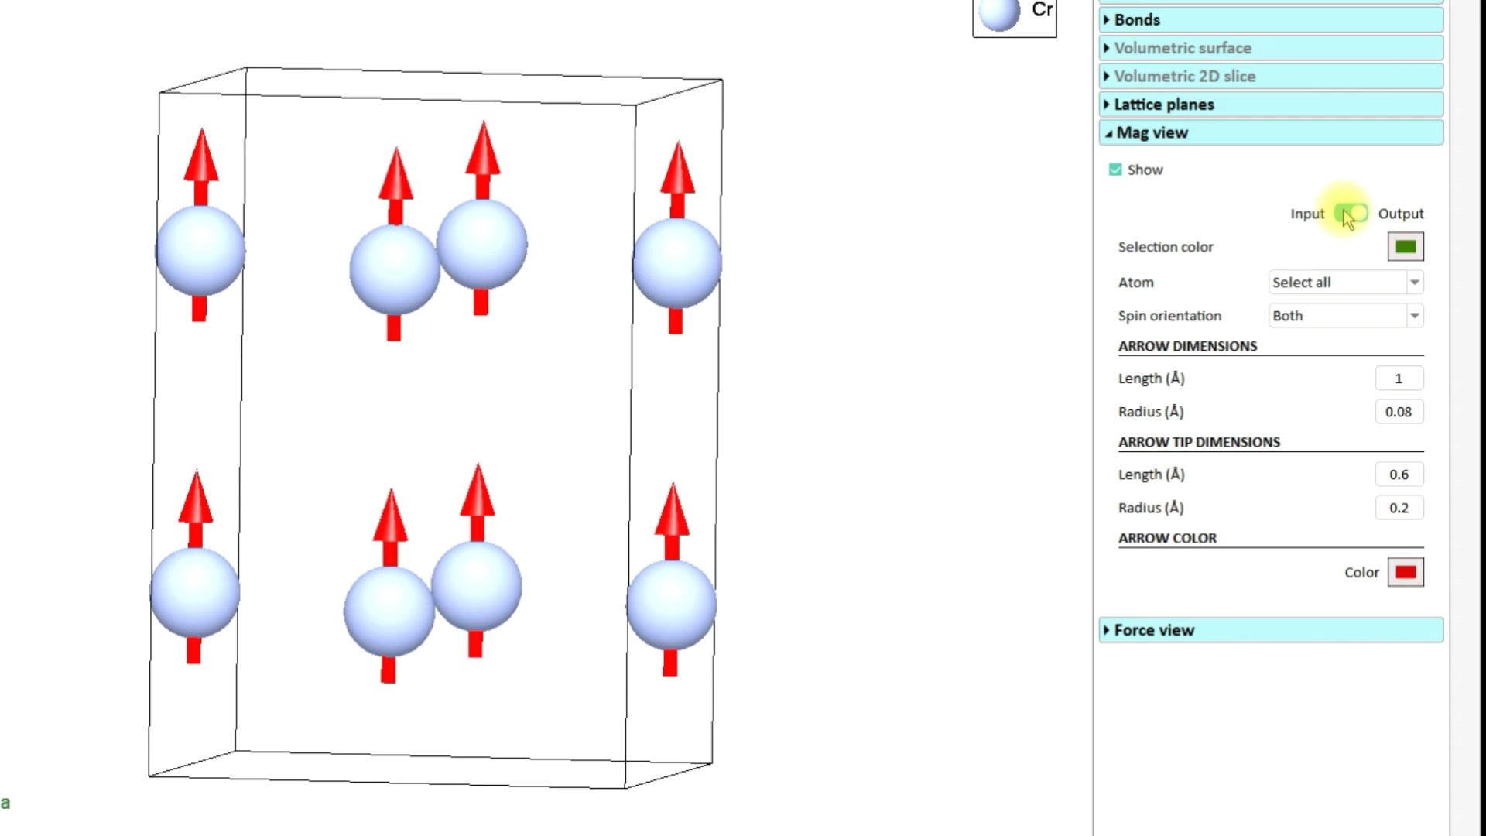
click(1346, 213)
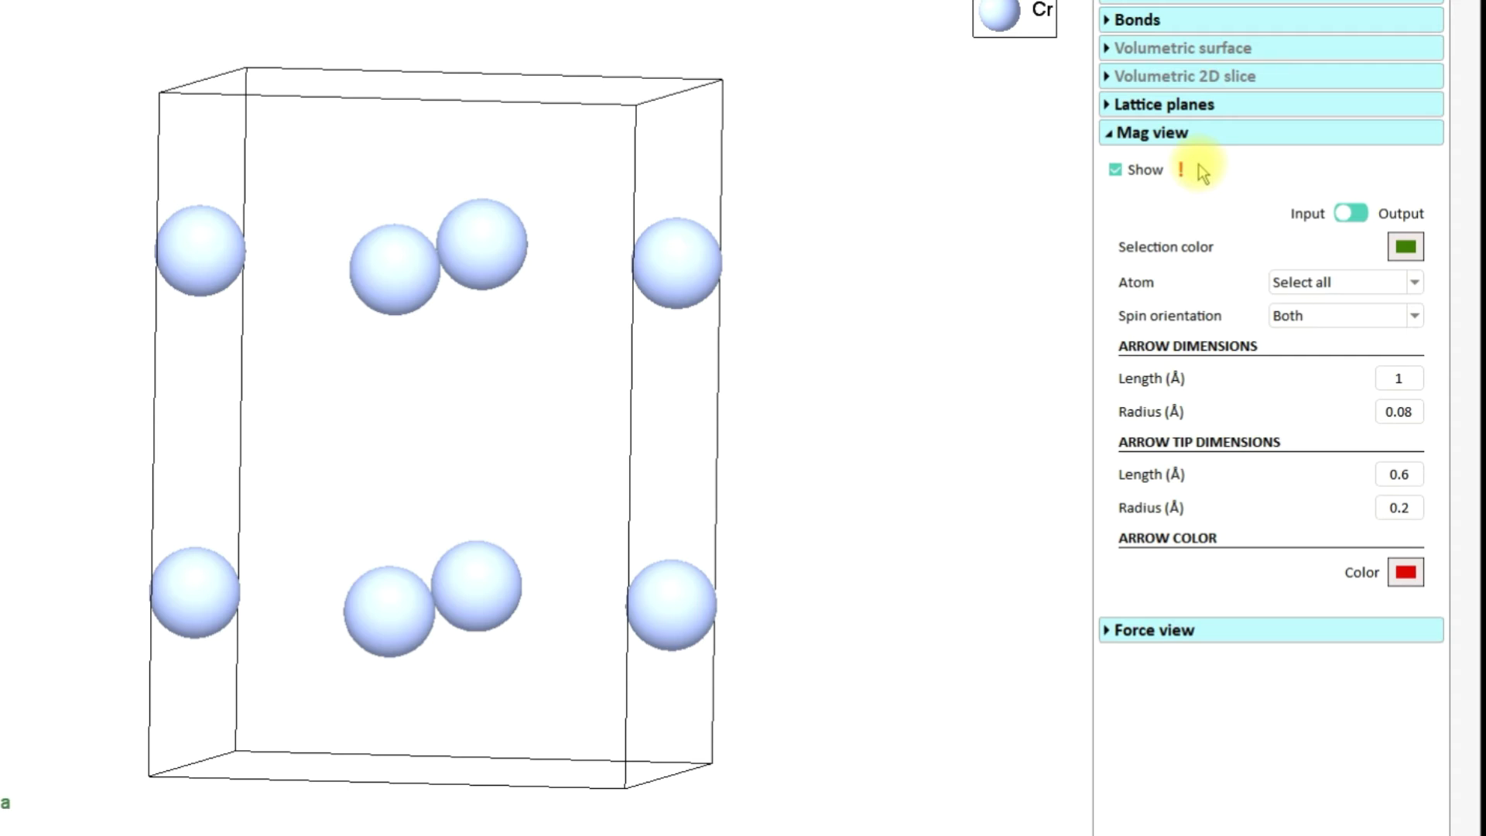
click(1355, 212)
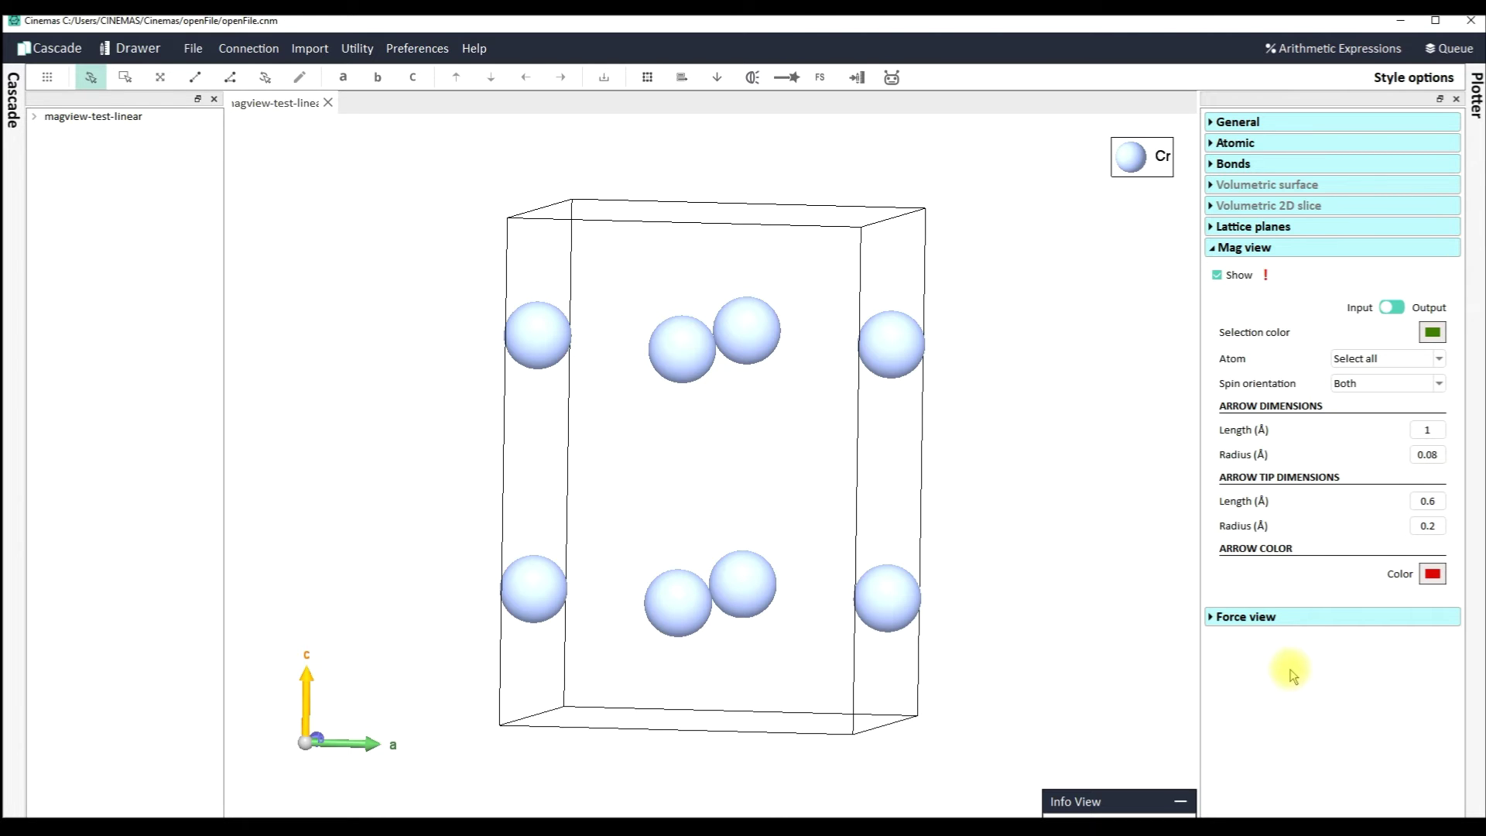
Reopen the Control parameters of magview-test-linear in the Cascade and replace ISPIN=2 with LNONCOLLINEAR=.TRUE.
click(13, 117)
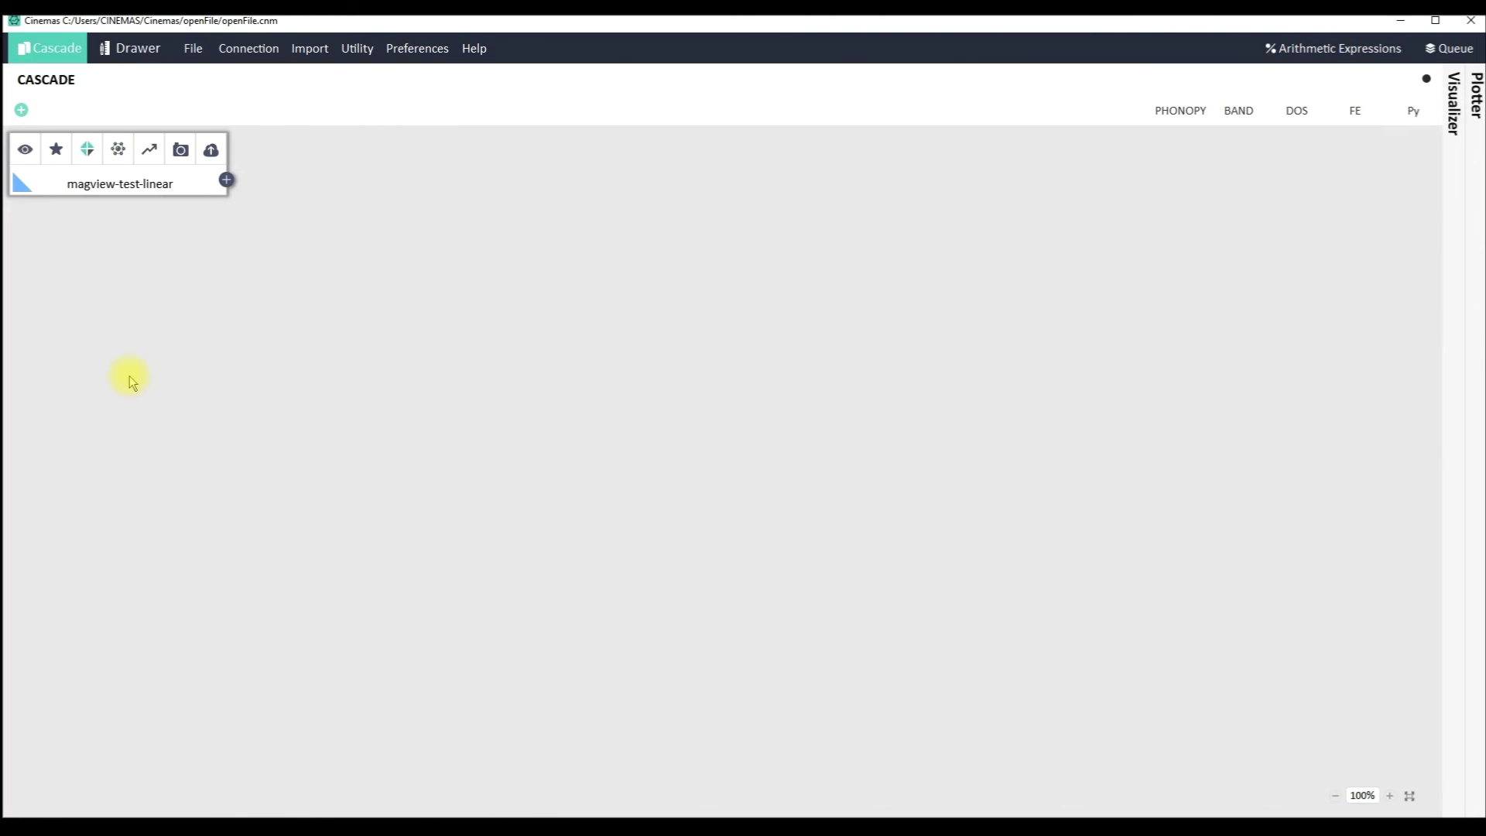
click(84, 150)
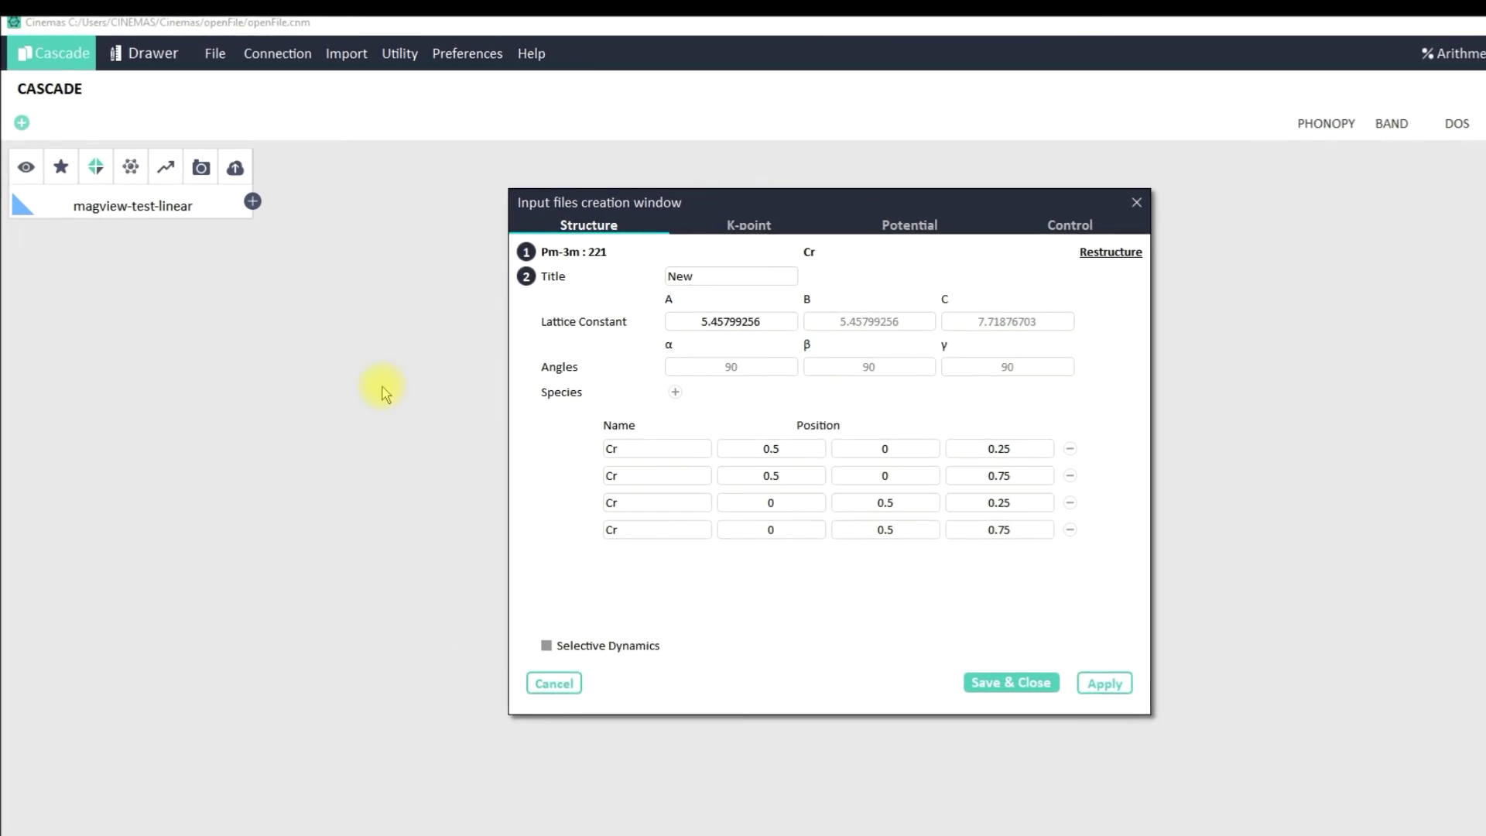
click(1212, 261)
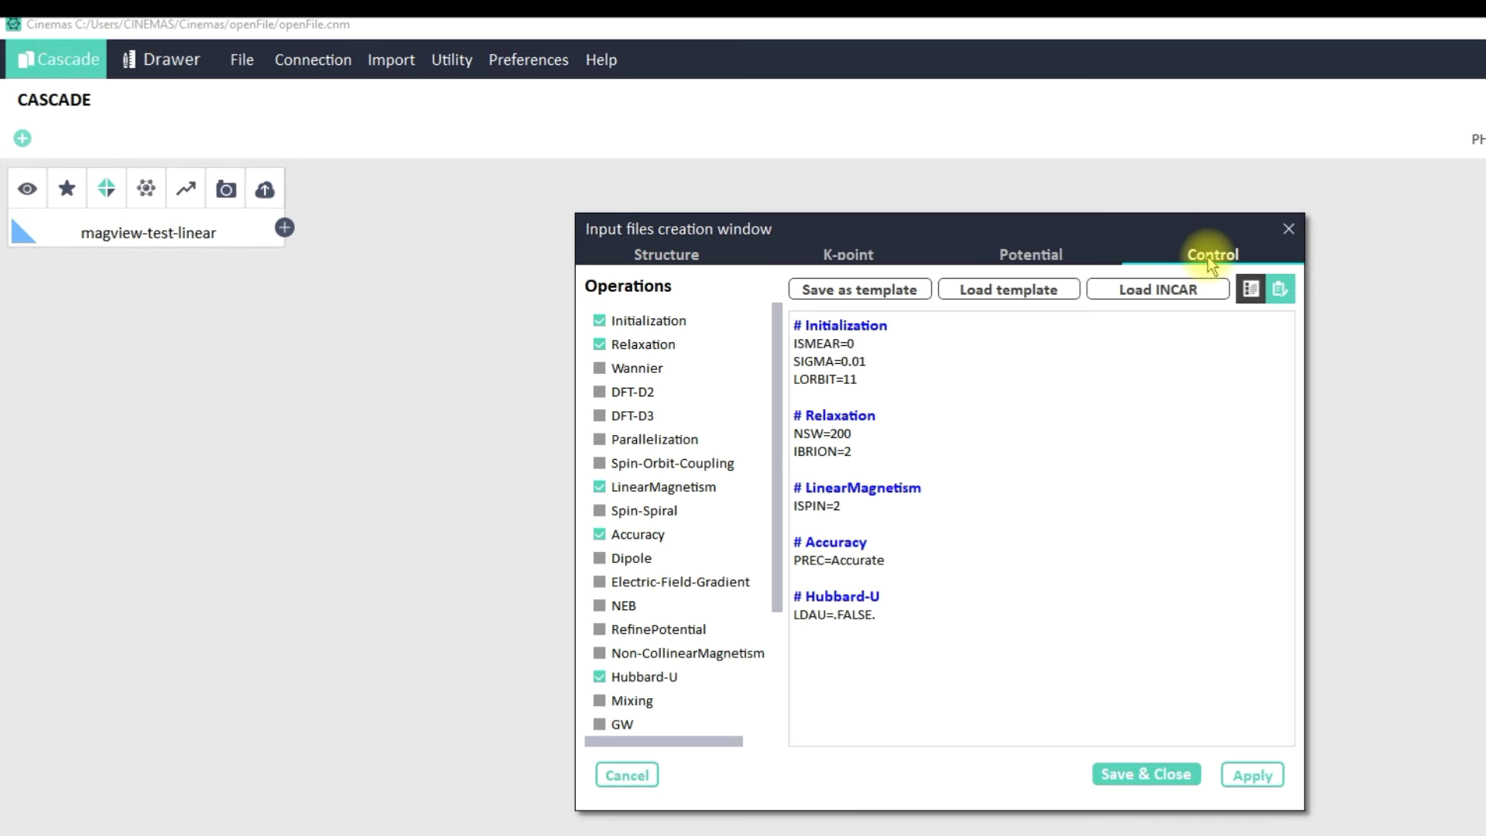
drag(847, 504, 765, 507)
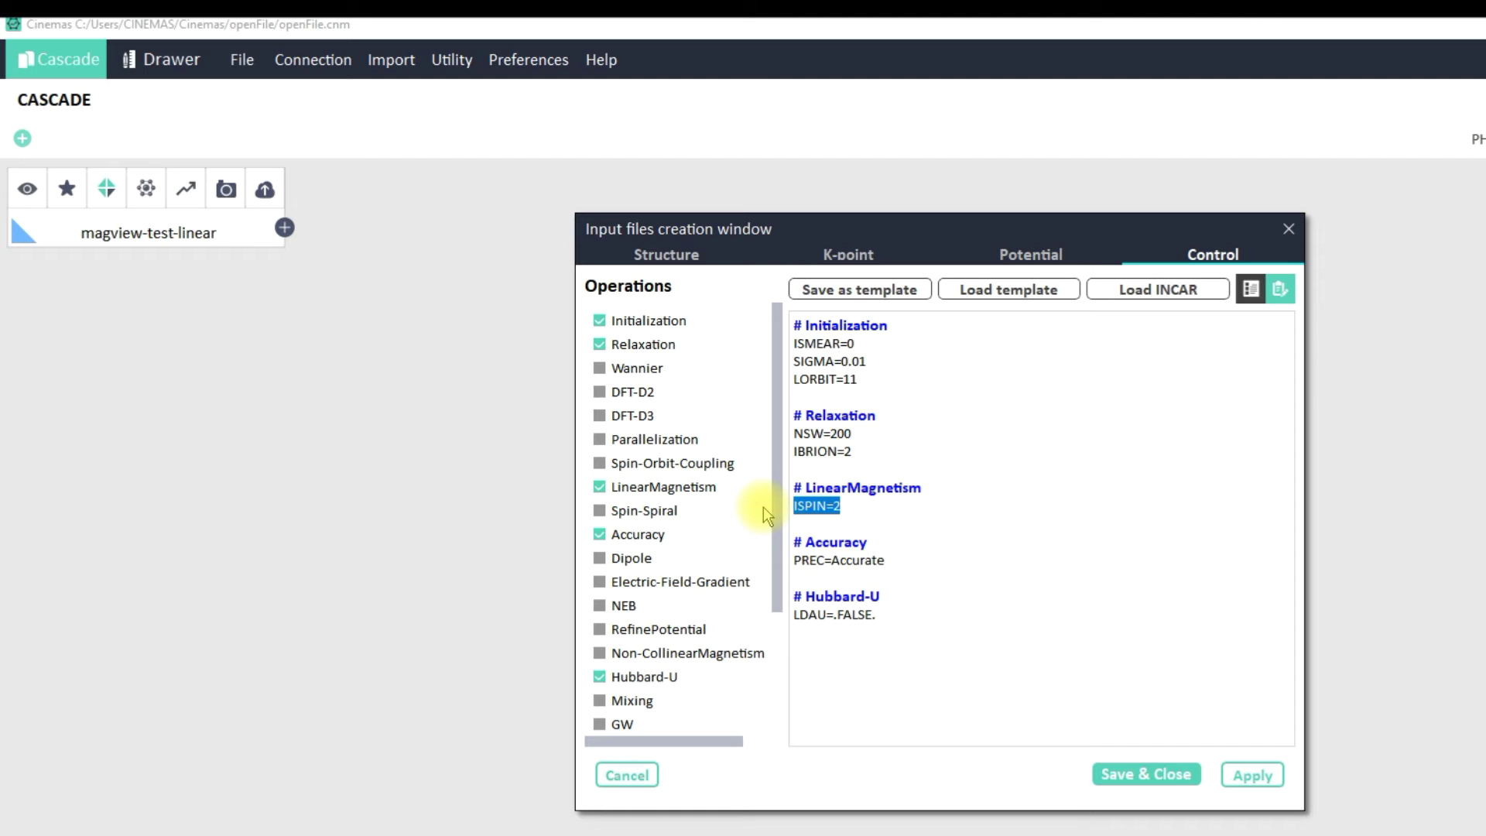
text(LNONCOLLINEAR)
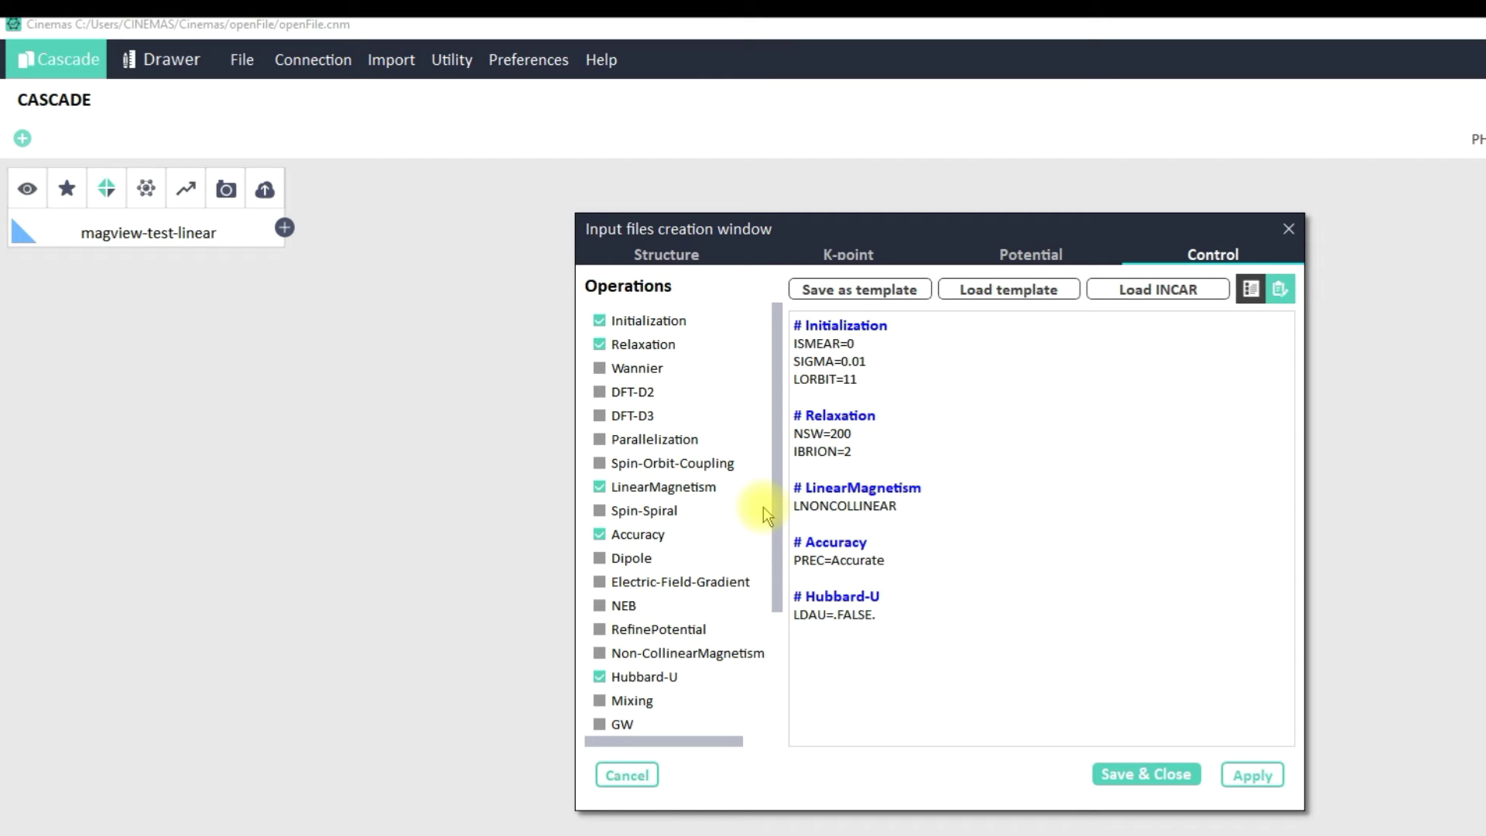
text(=.TRUE.)
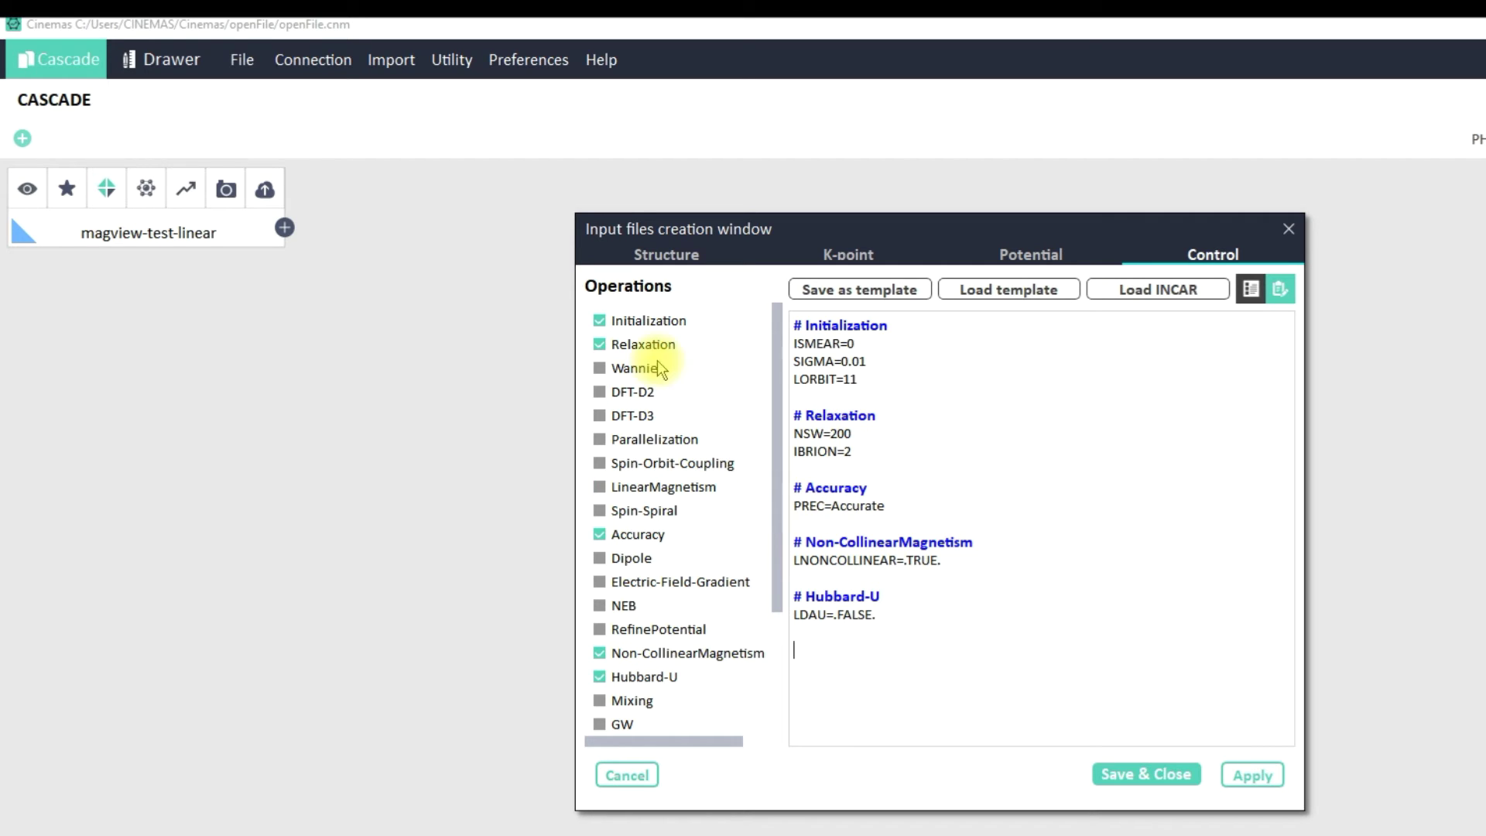
drag(972, 547, 762, 530)
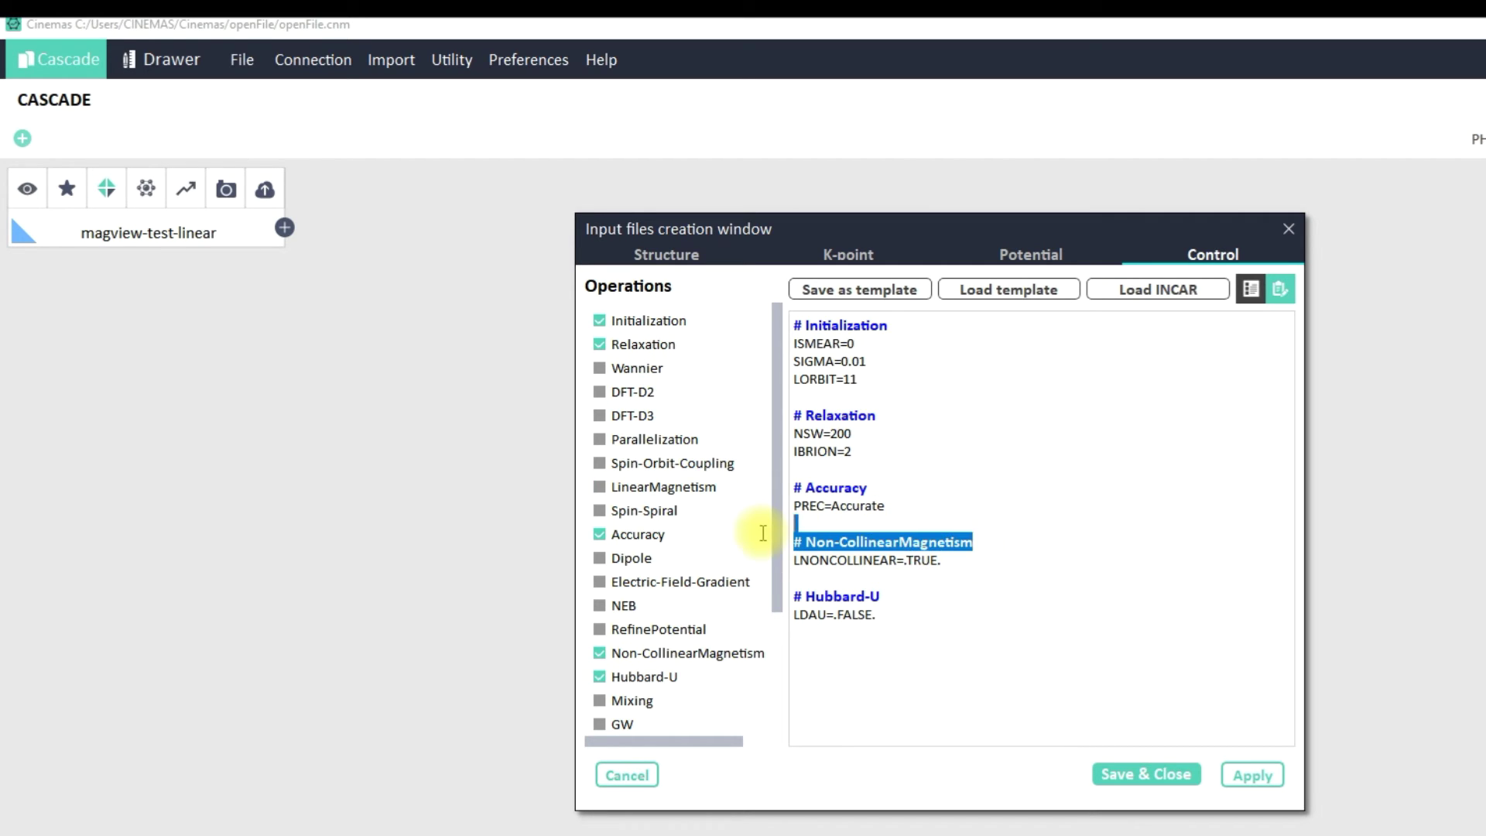
click(914, 560)
click(856, 657)
key(ctrl+v)
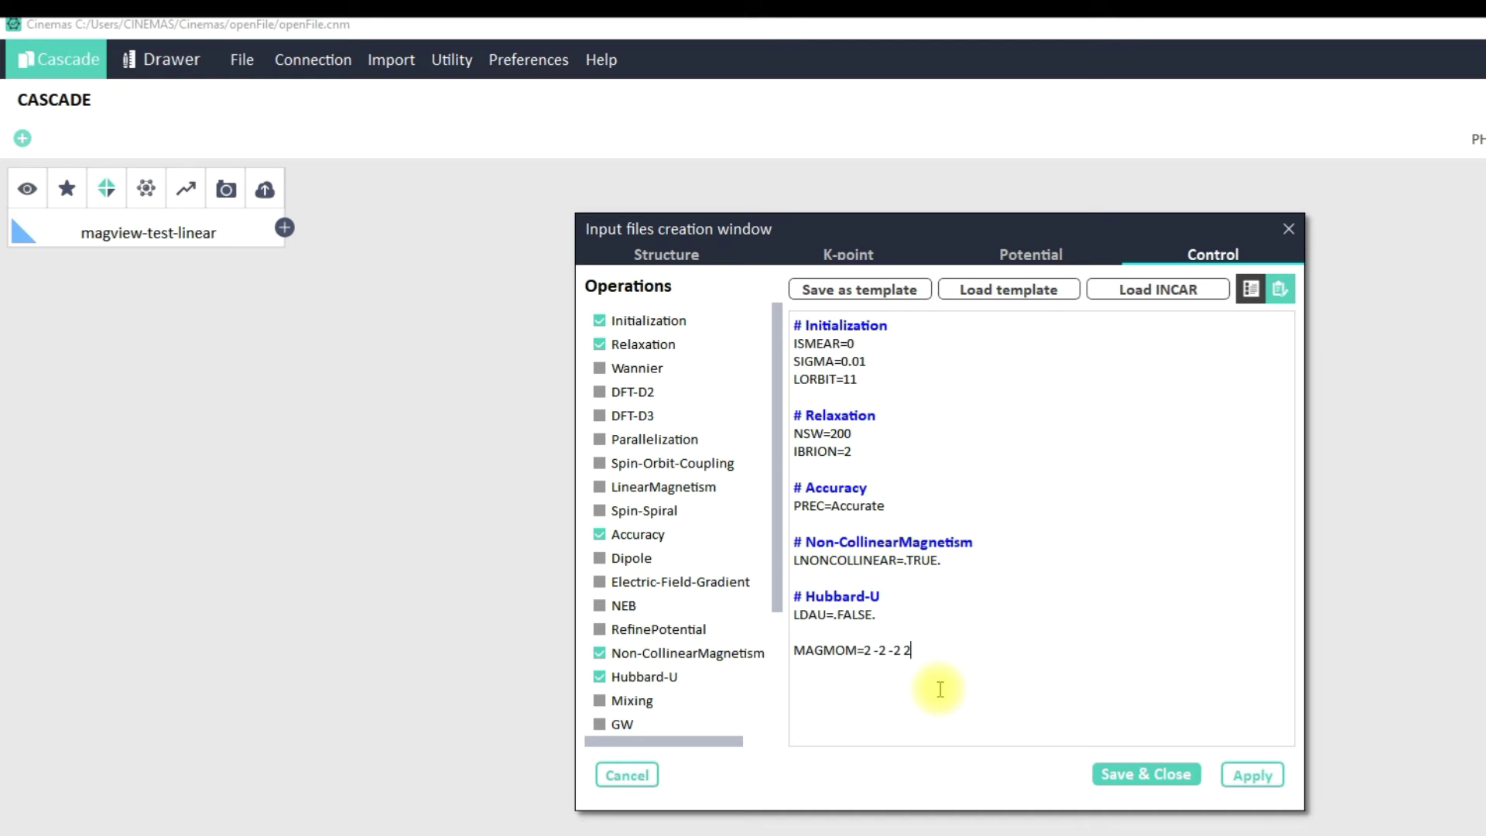
text(1 0)
key(BackSpace)
key(BackSpace)
key(BackSpace)
text(20)
key(BackSpace)
text(0)
key(Delete)
text(2 -2 2 0 0 -1 2)
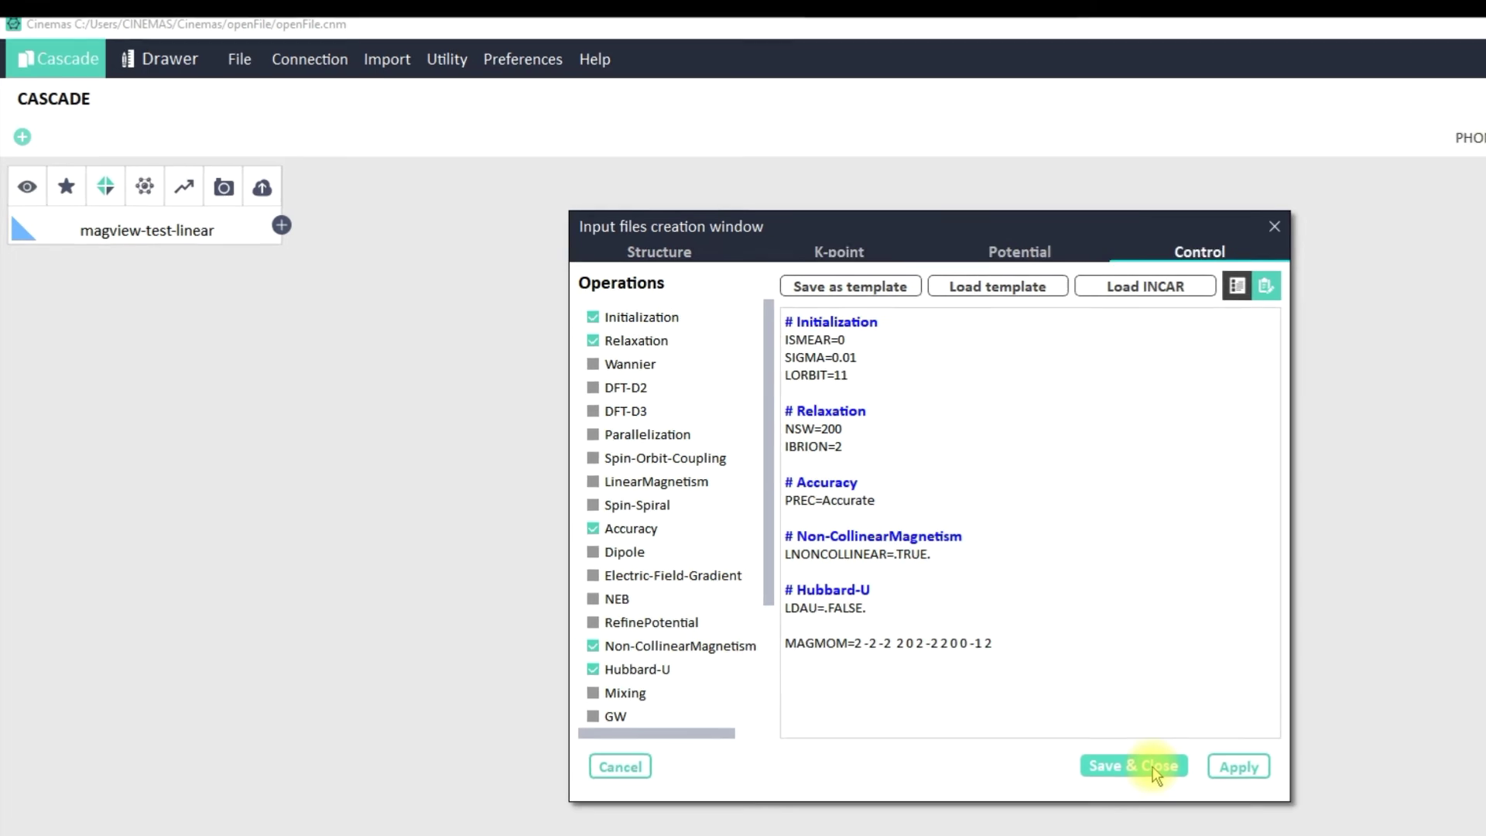
click(1164, 775)
click(1092, 732)
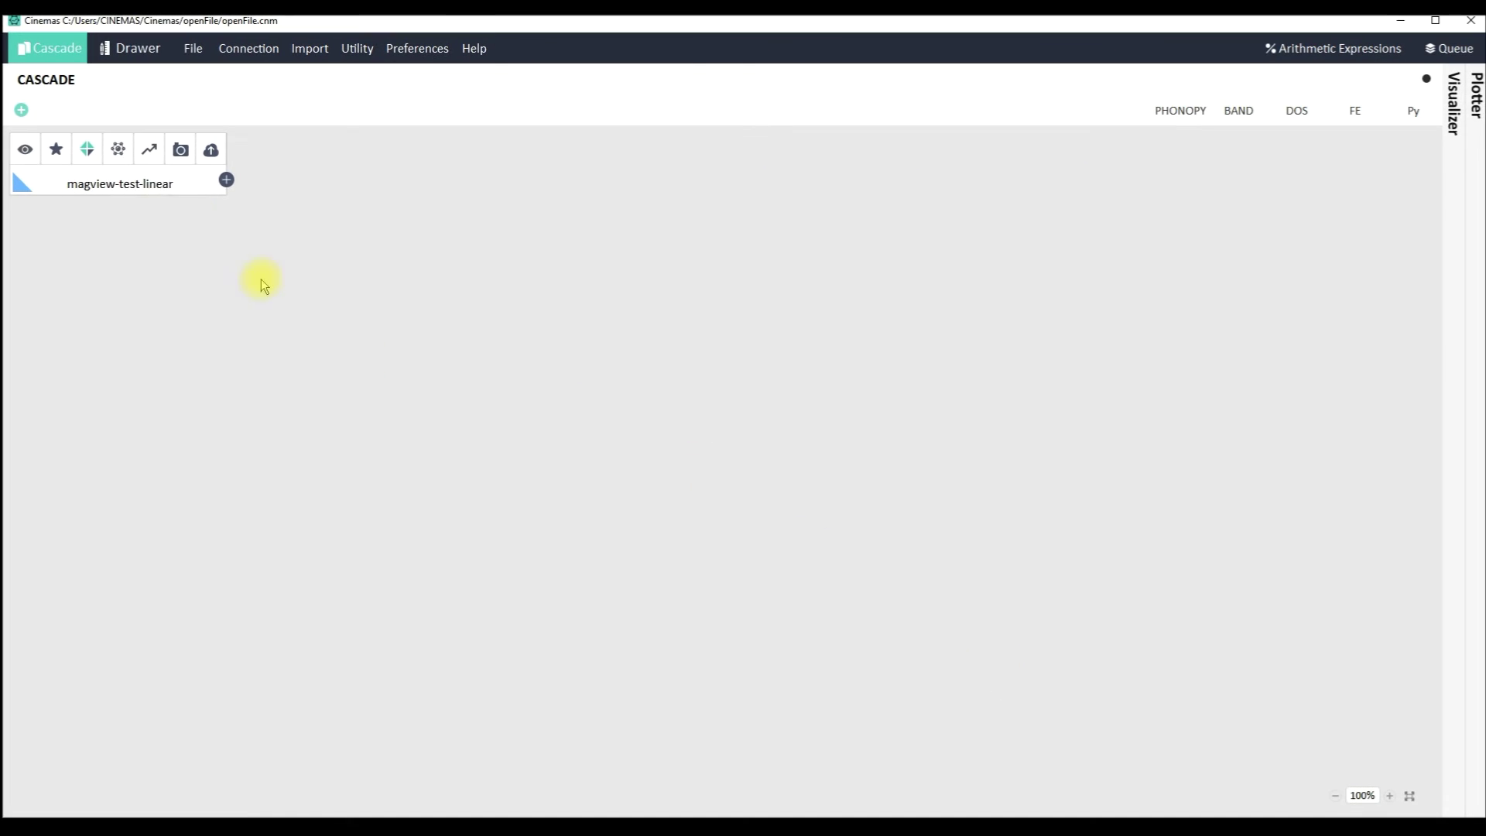
Visualize magview-test-linear again and set the Mag view arrow length to 0.8 Å.
click(121, 155)
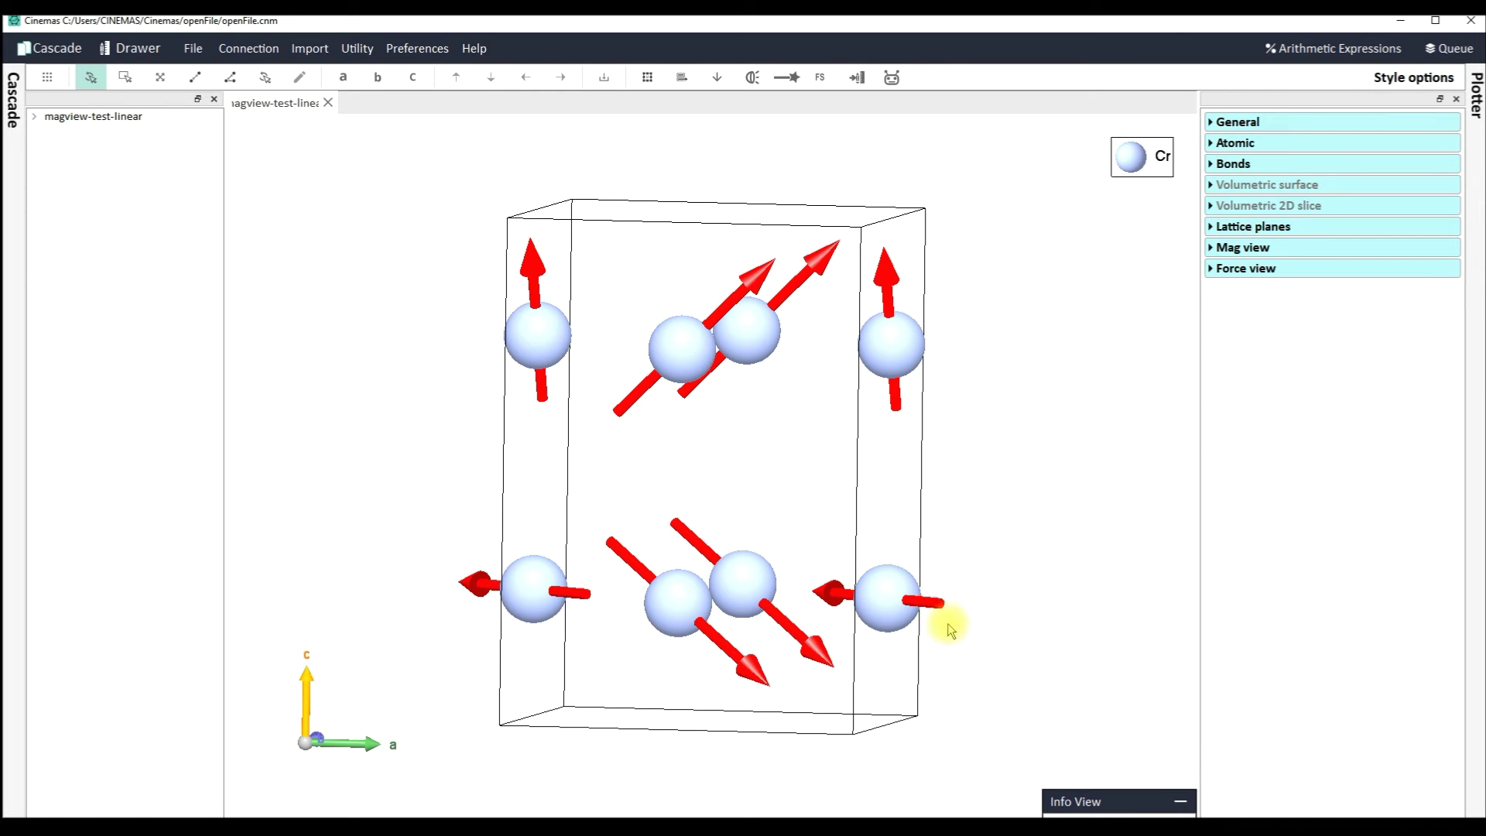
click(1227, 229)
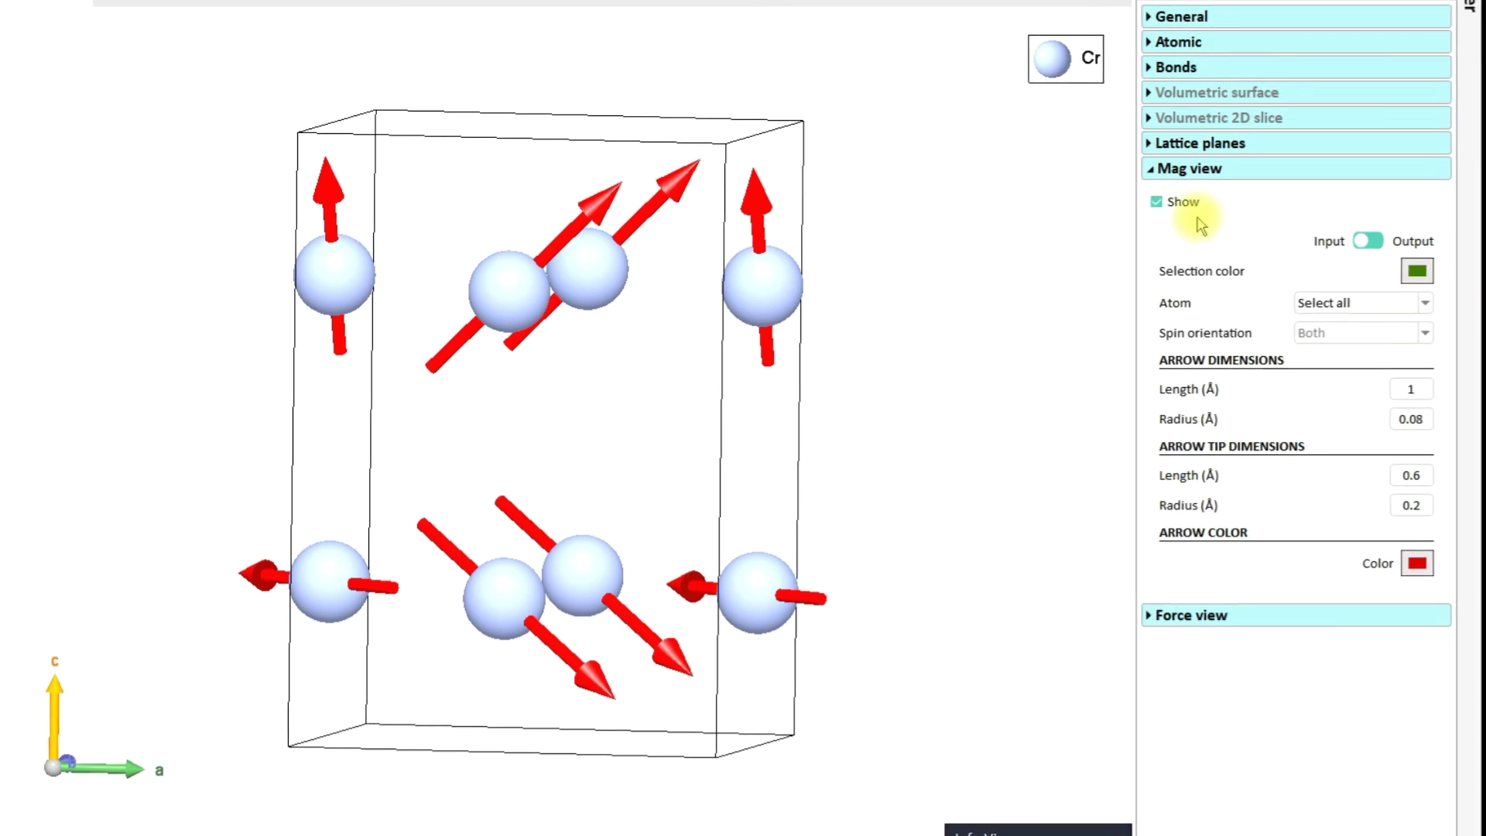
double_click(1409, 385)
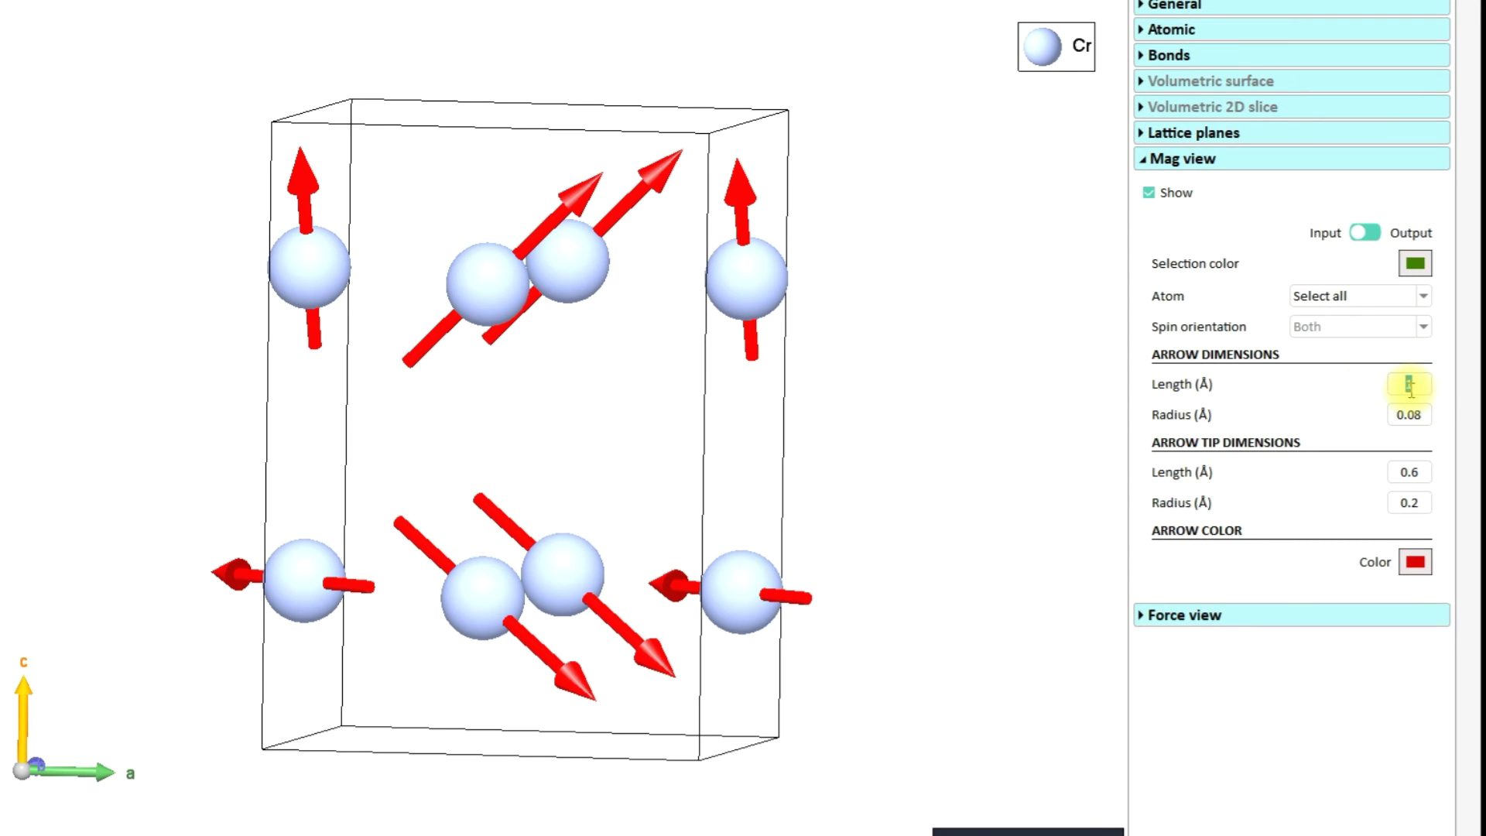
text(0.8)
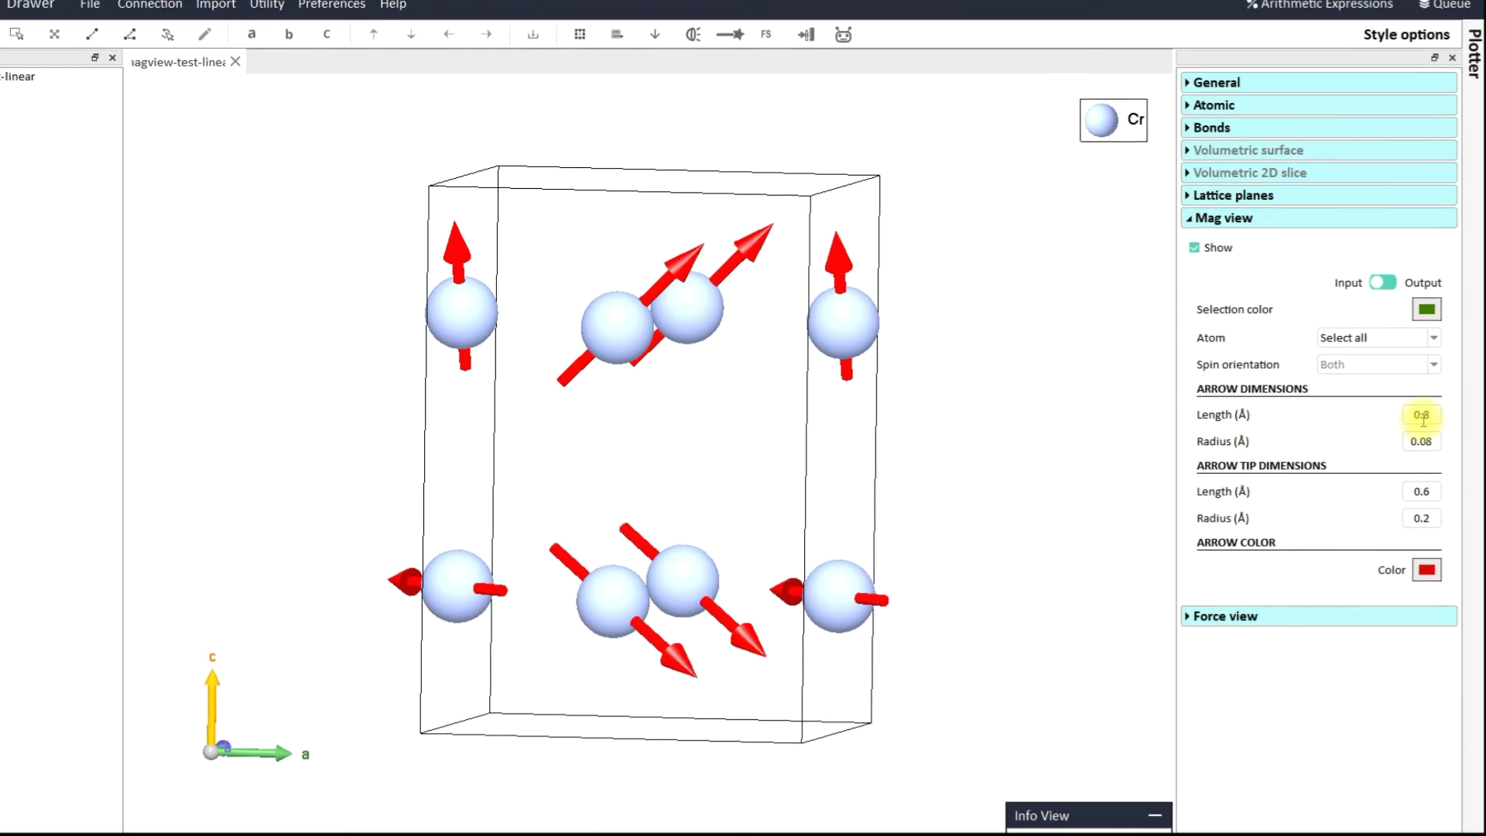
mouse_move(982, 466)
mouse_down()
mouse_move(994, 472)
mouse_move(974, 459)
mouse_up()
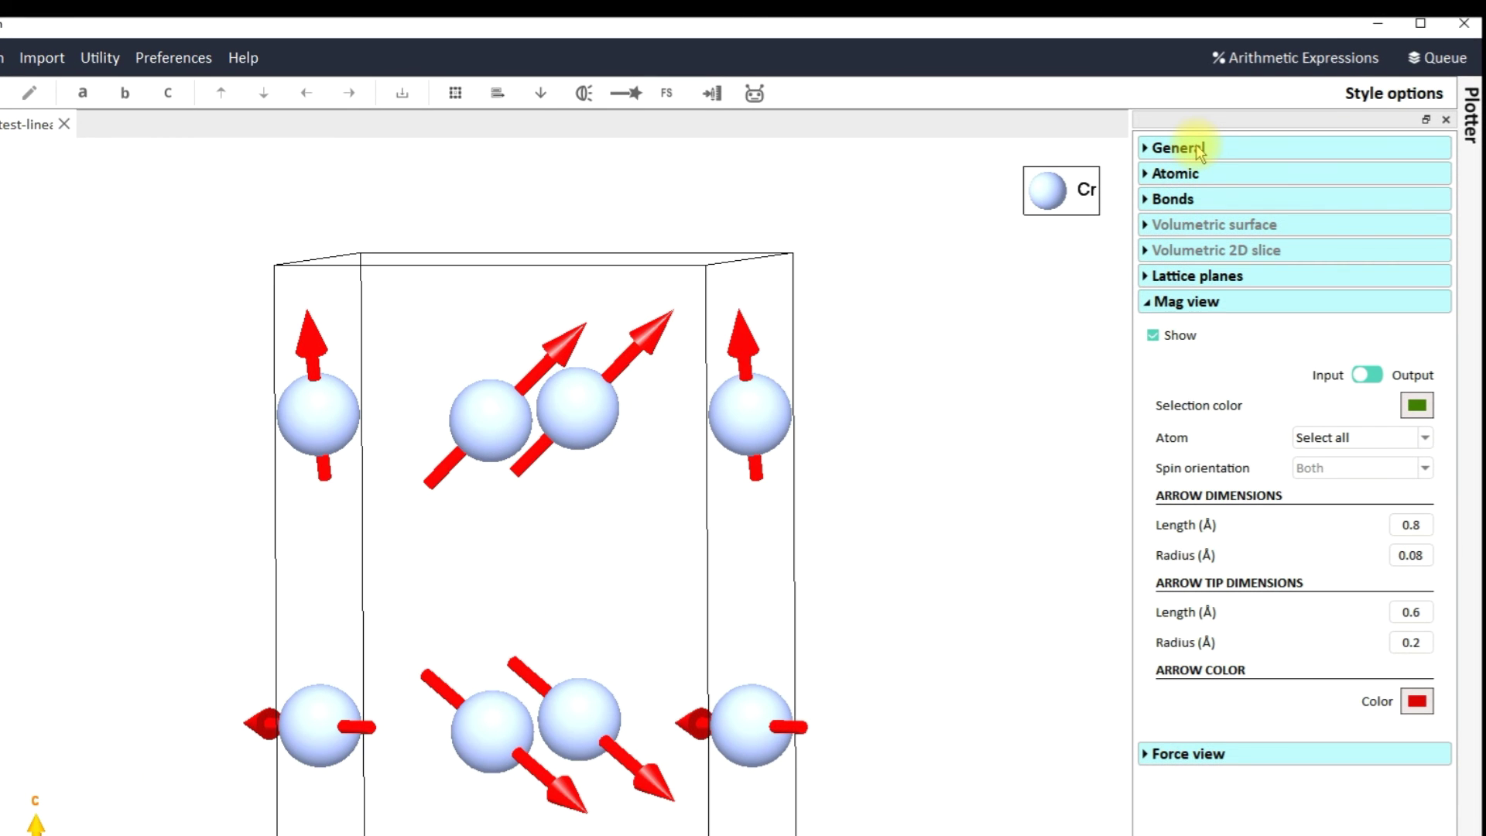
Turn on antialiasing and Phong shading for the structure view in the general style options.
click(1199, 148)
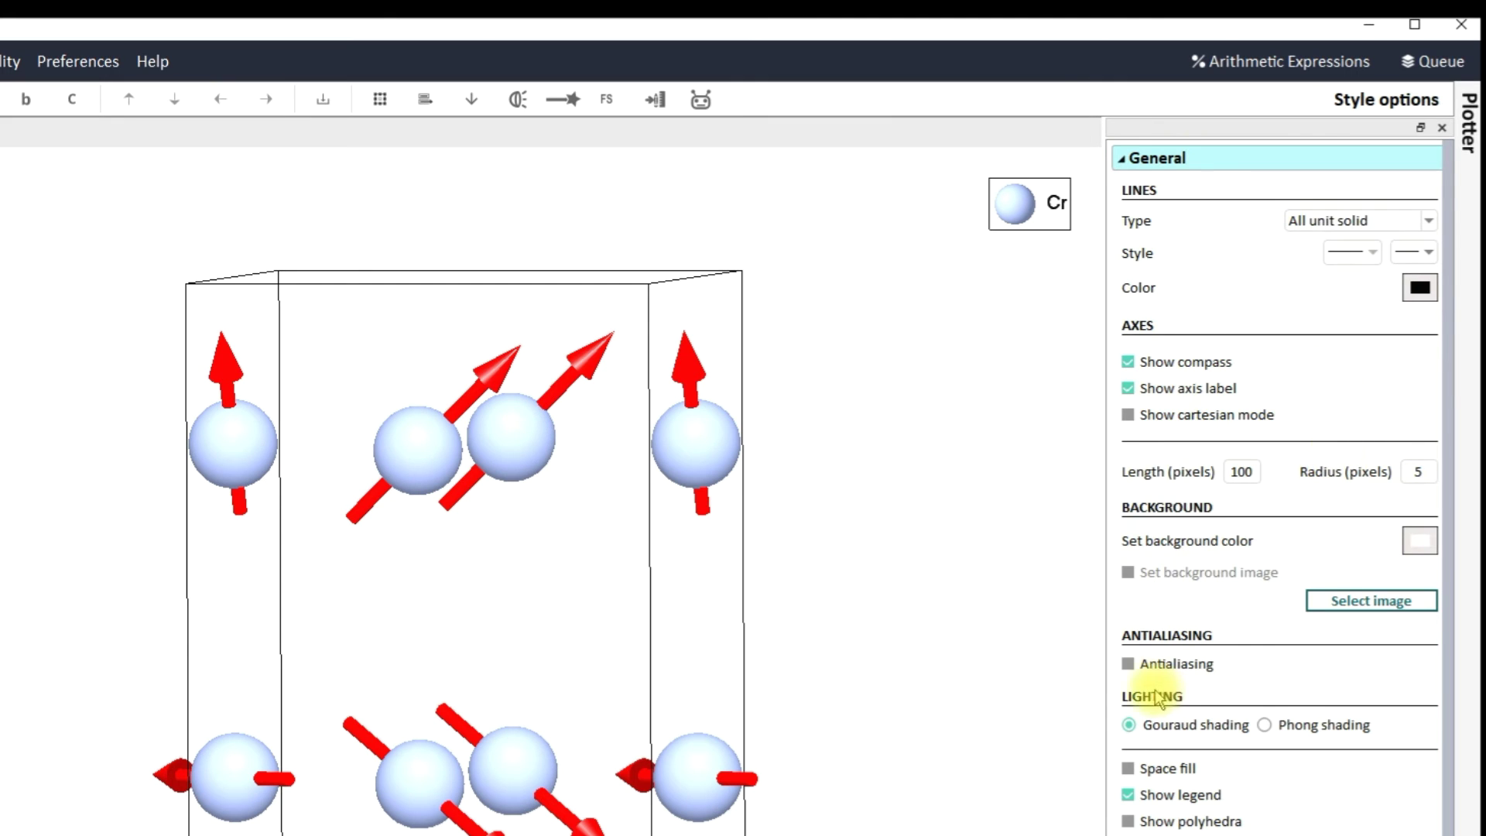
click(1154, 619)
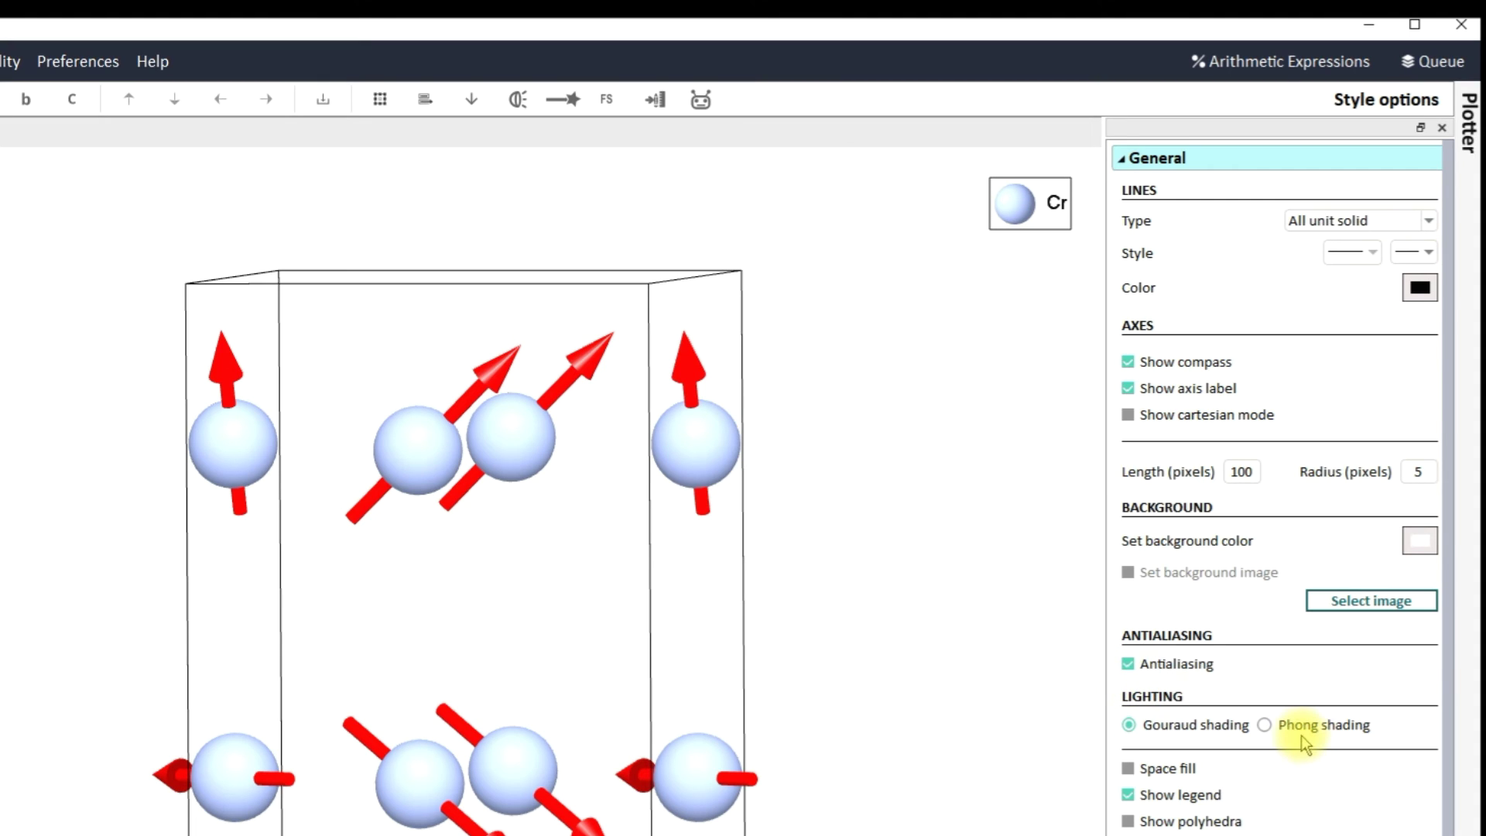
click(1270, 730)
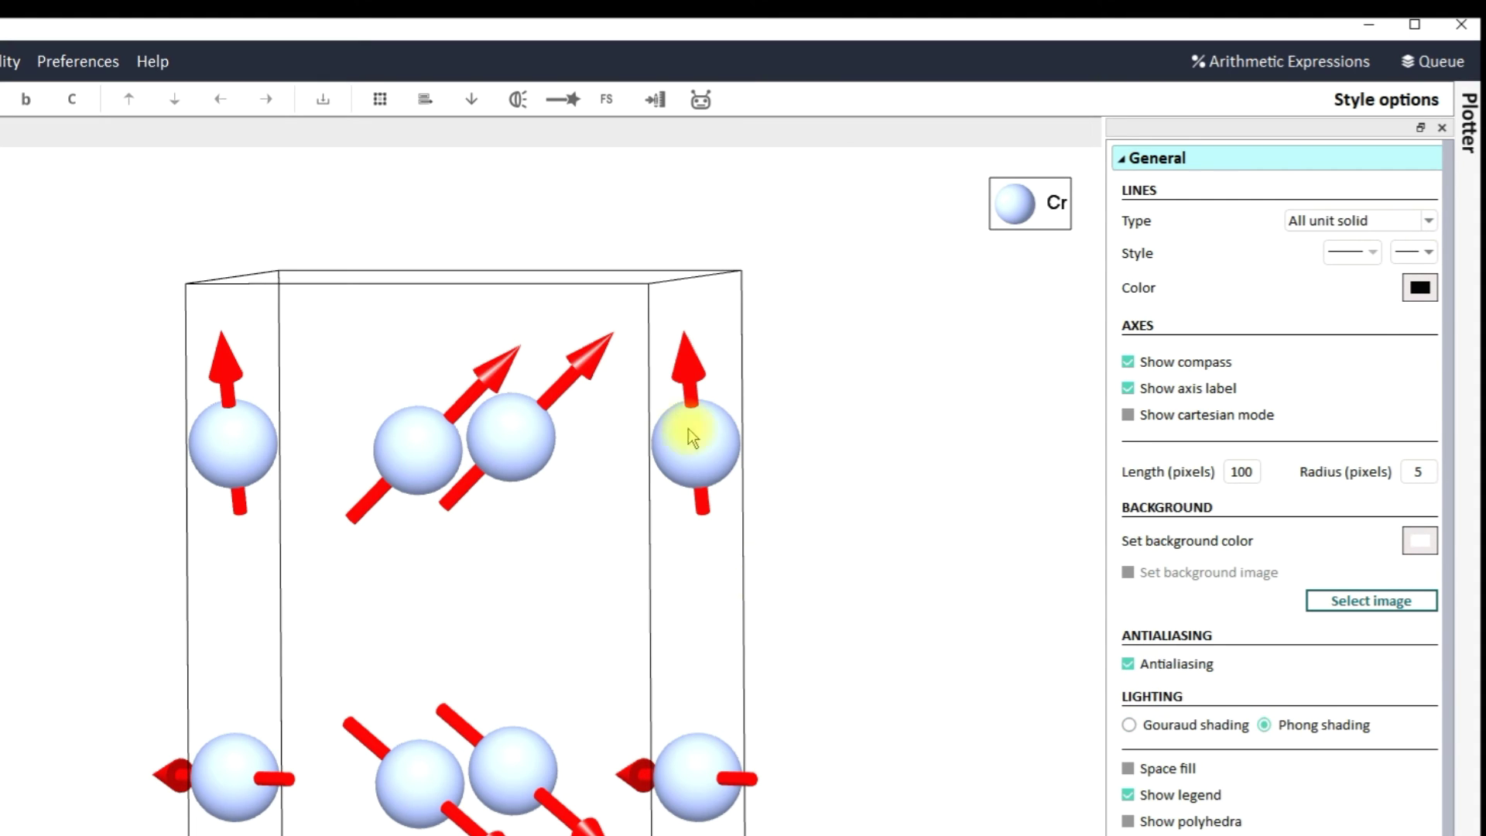
click(1231, 157)
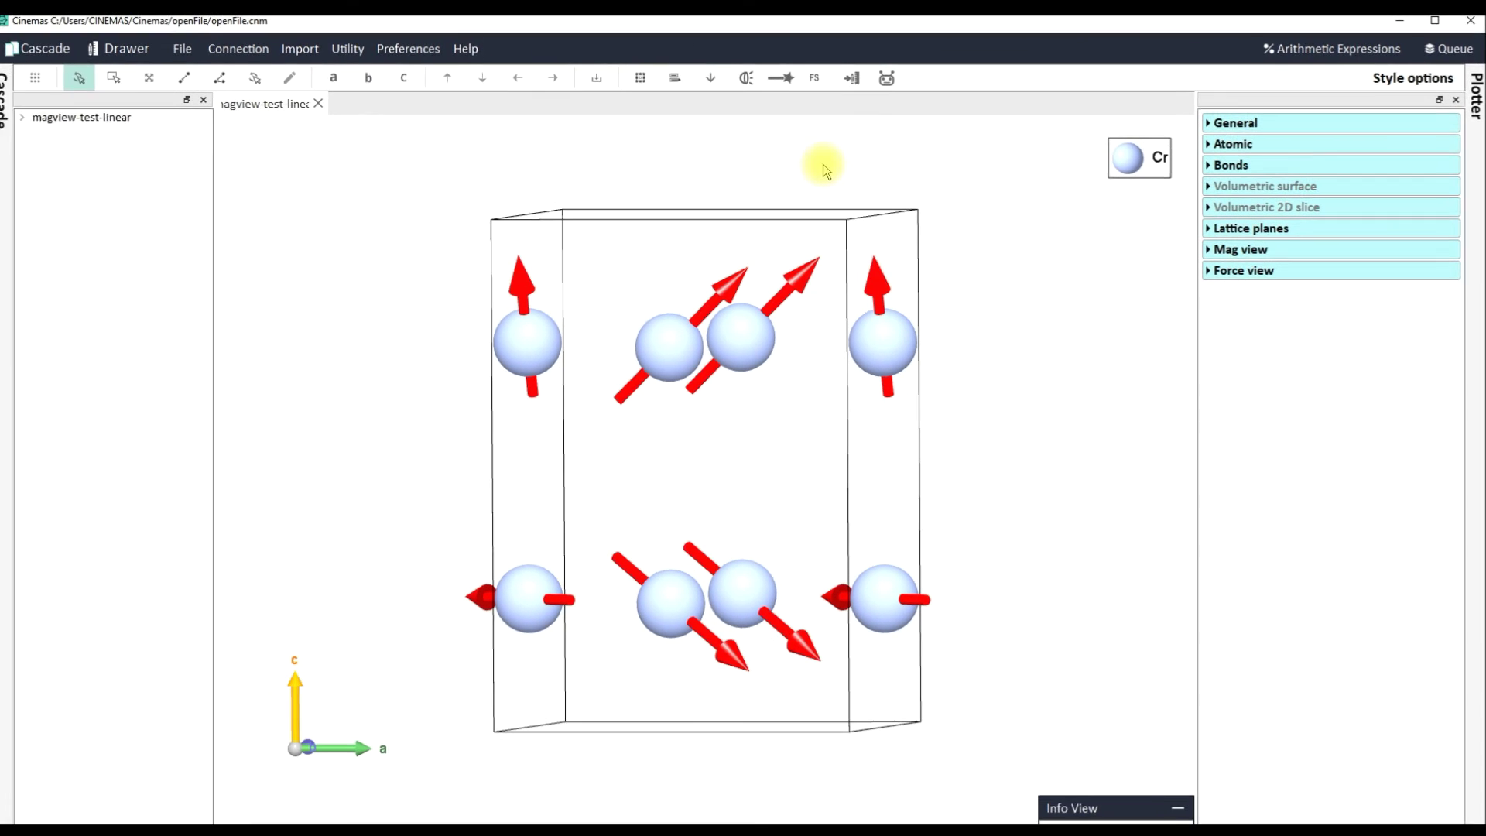
Send the current structure view to the Drawer and look over its drawing tools.
click(860, 78)
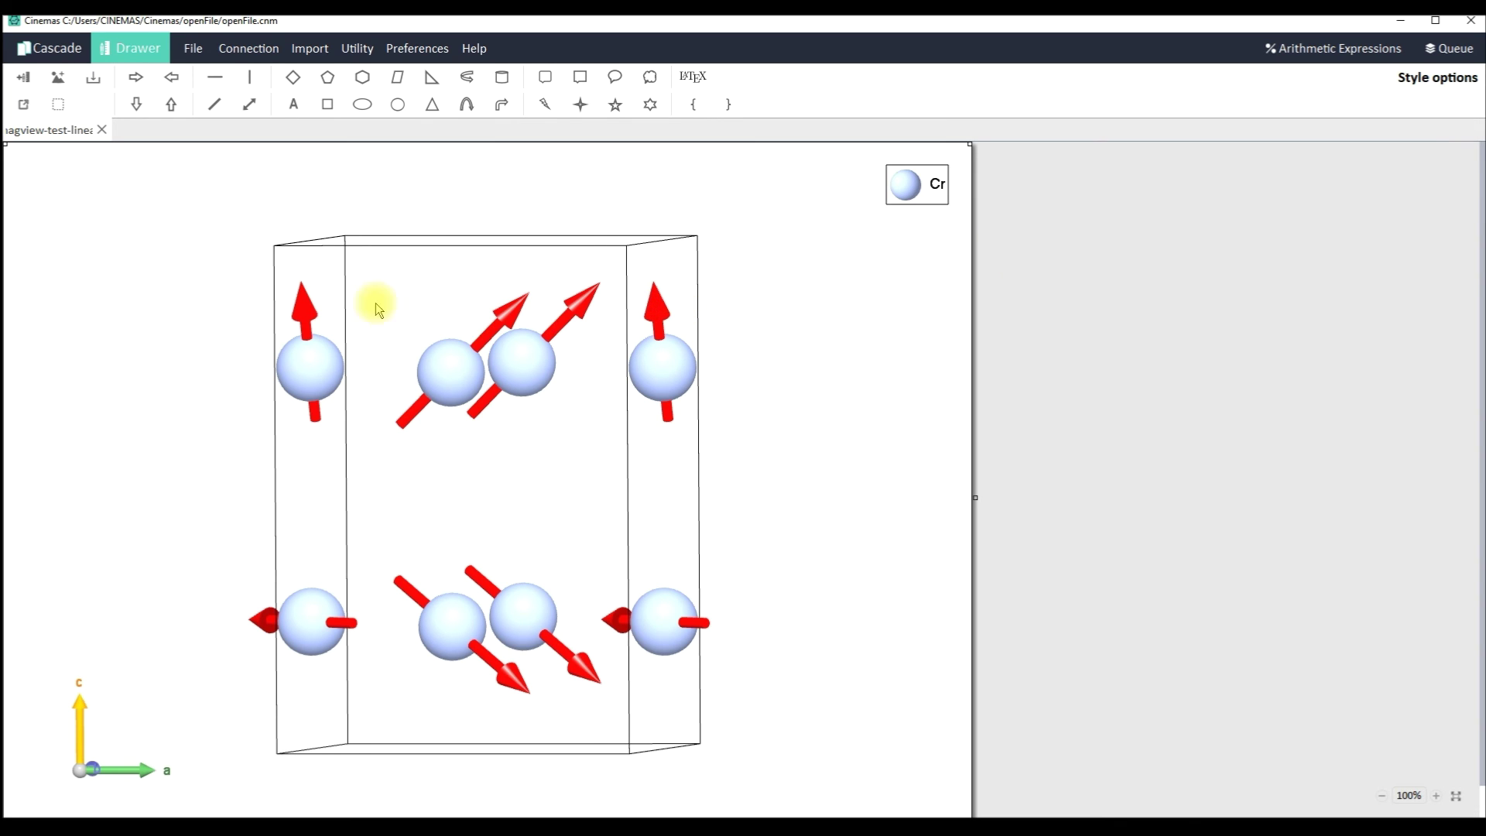
click(432, 104)
click(295, 105)
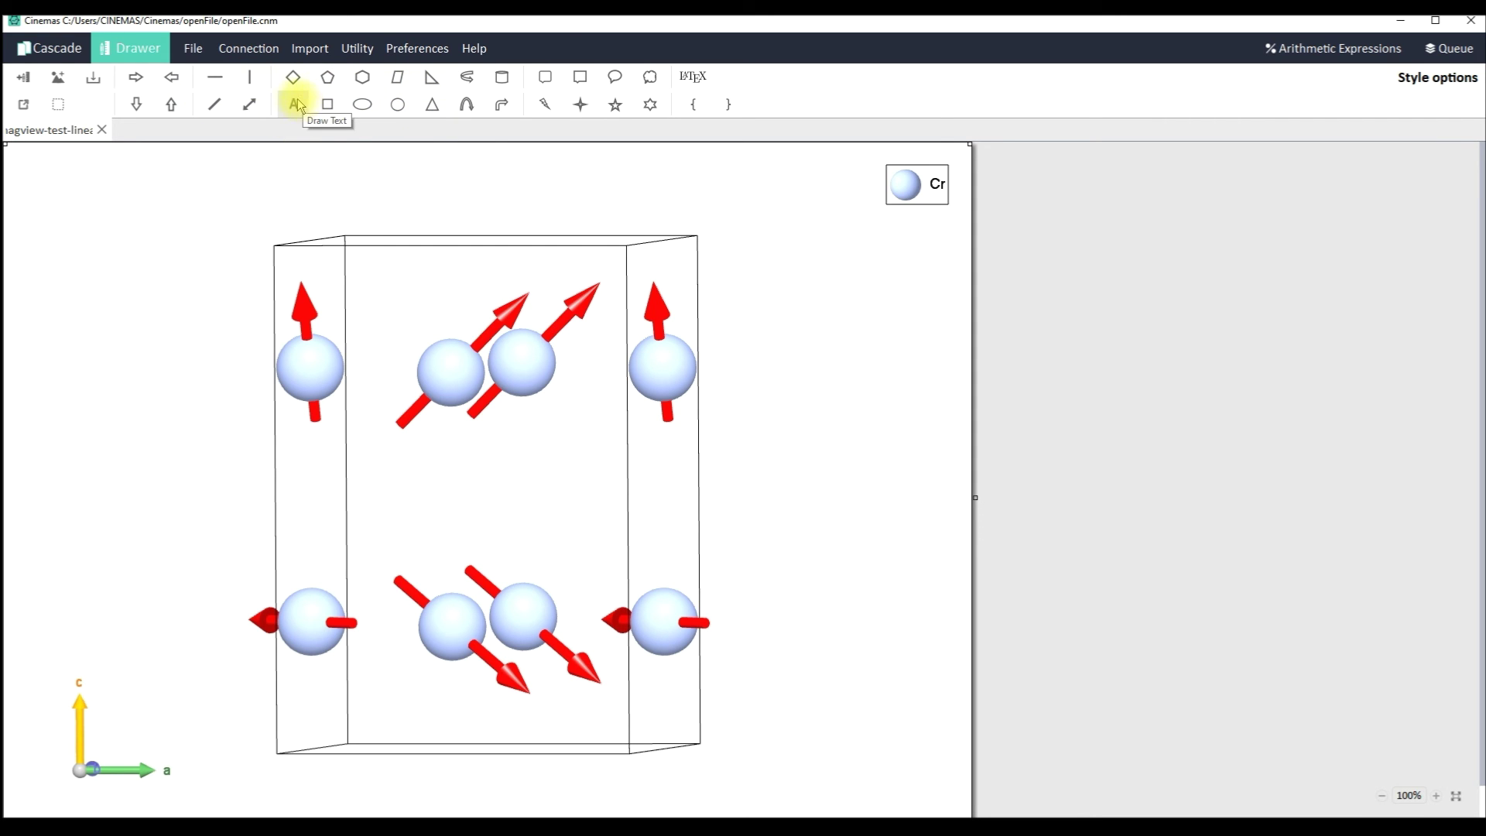
click(247, 108)
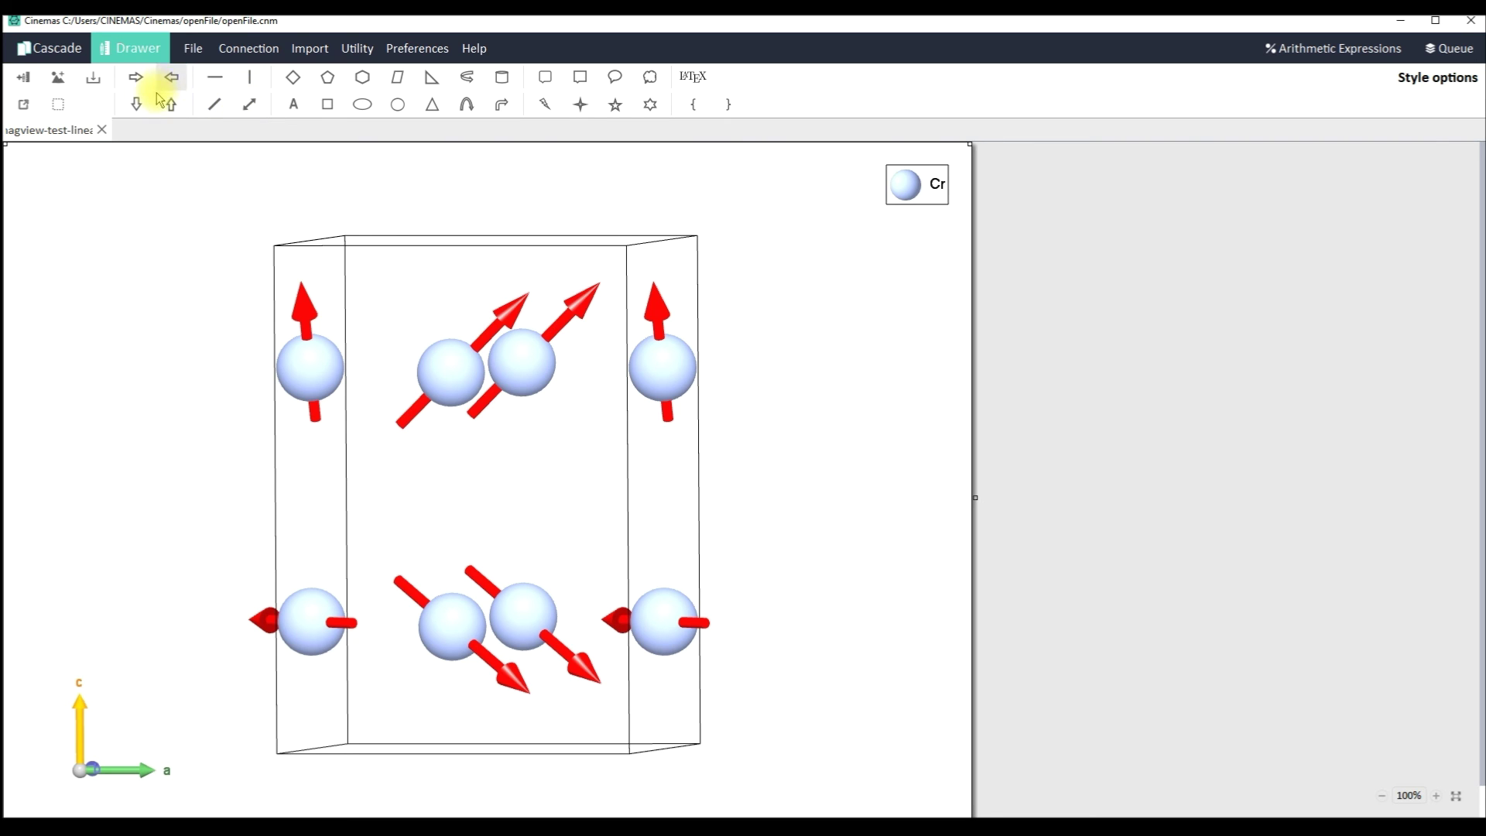
click(495, 85)
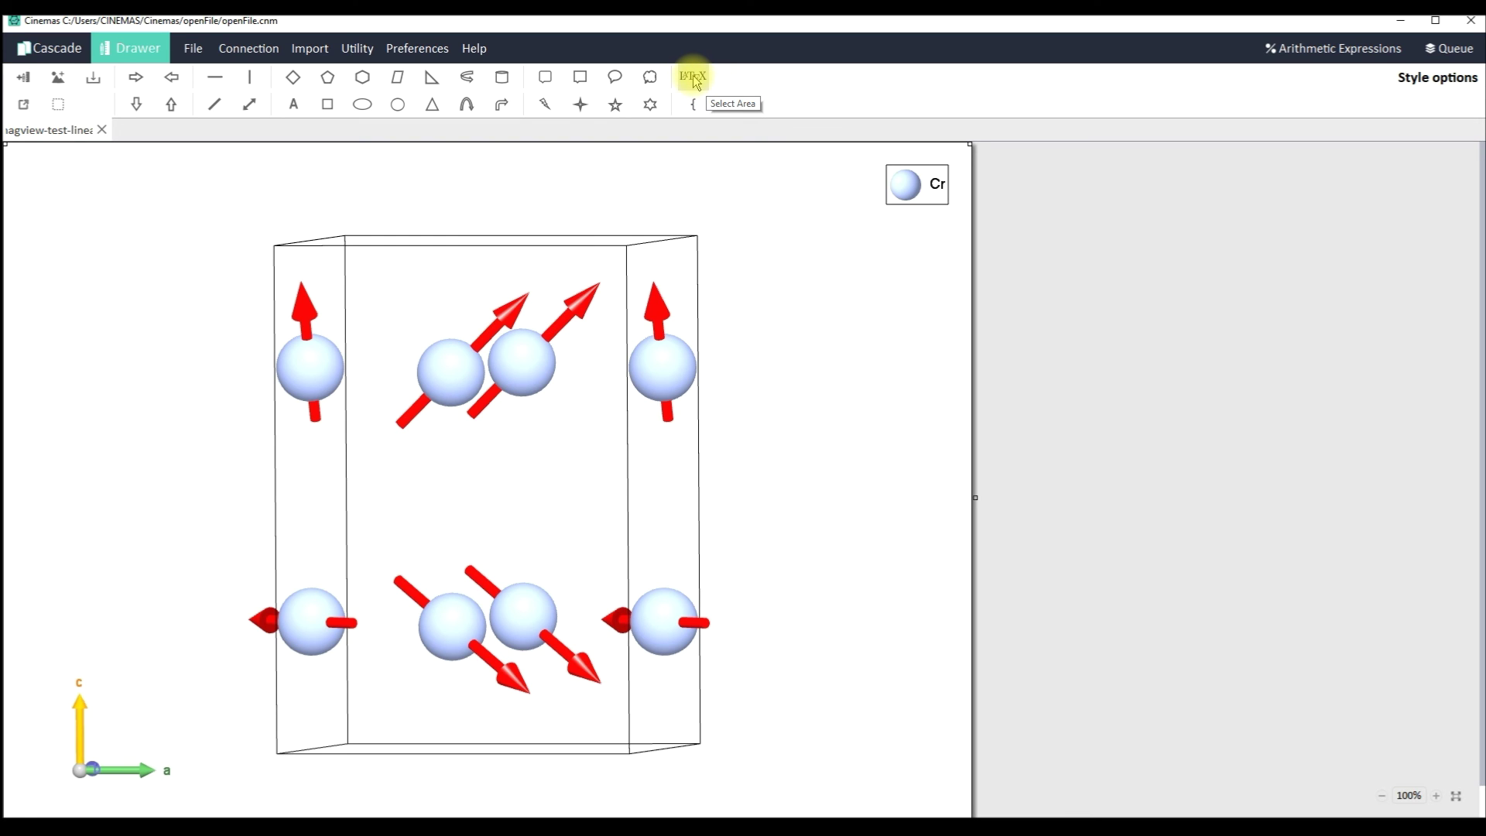
Crop the drawing to a rectangular area around the unit cell and its arrows.
click(58, 104)
drag(233, 213, 727, 768)
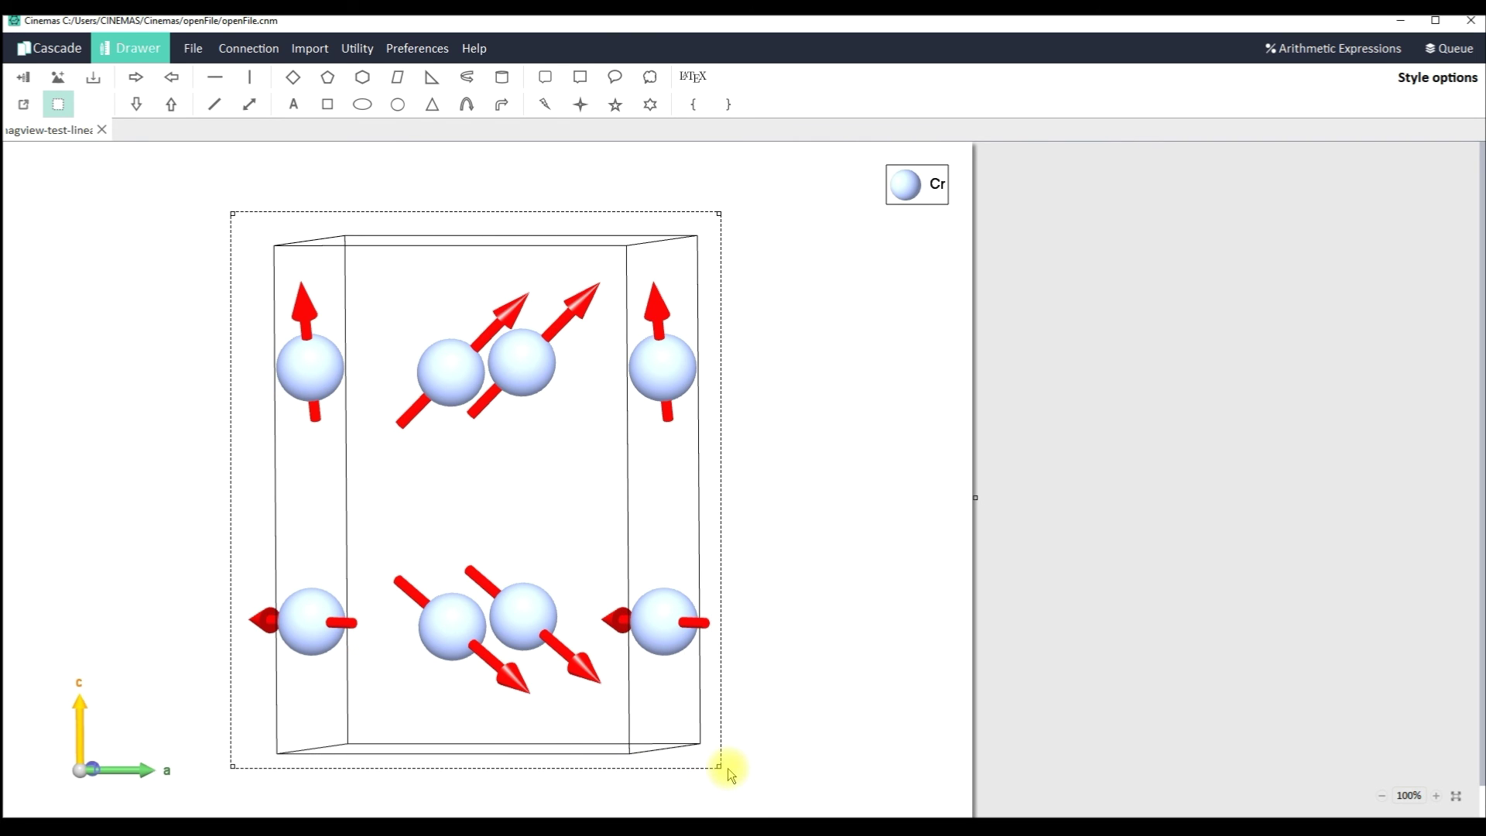
click(23, 105)
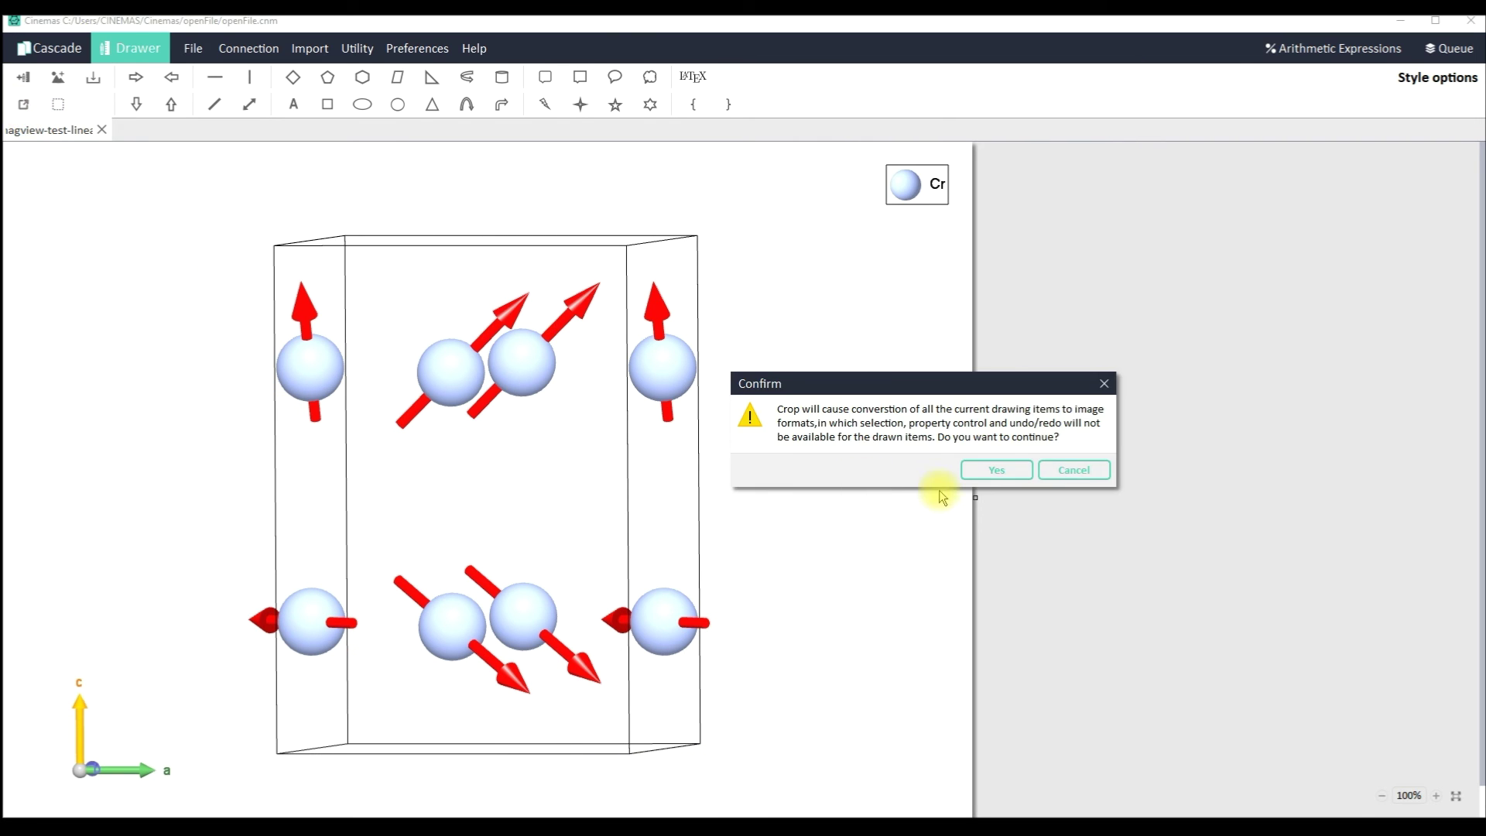
click(987, 469)
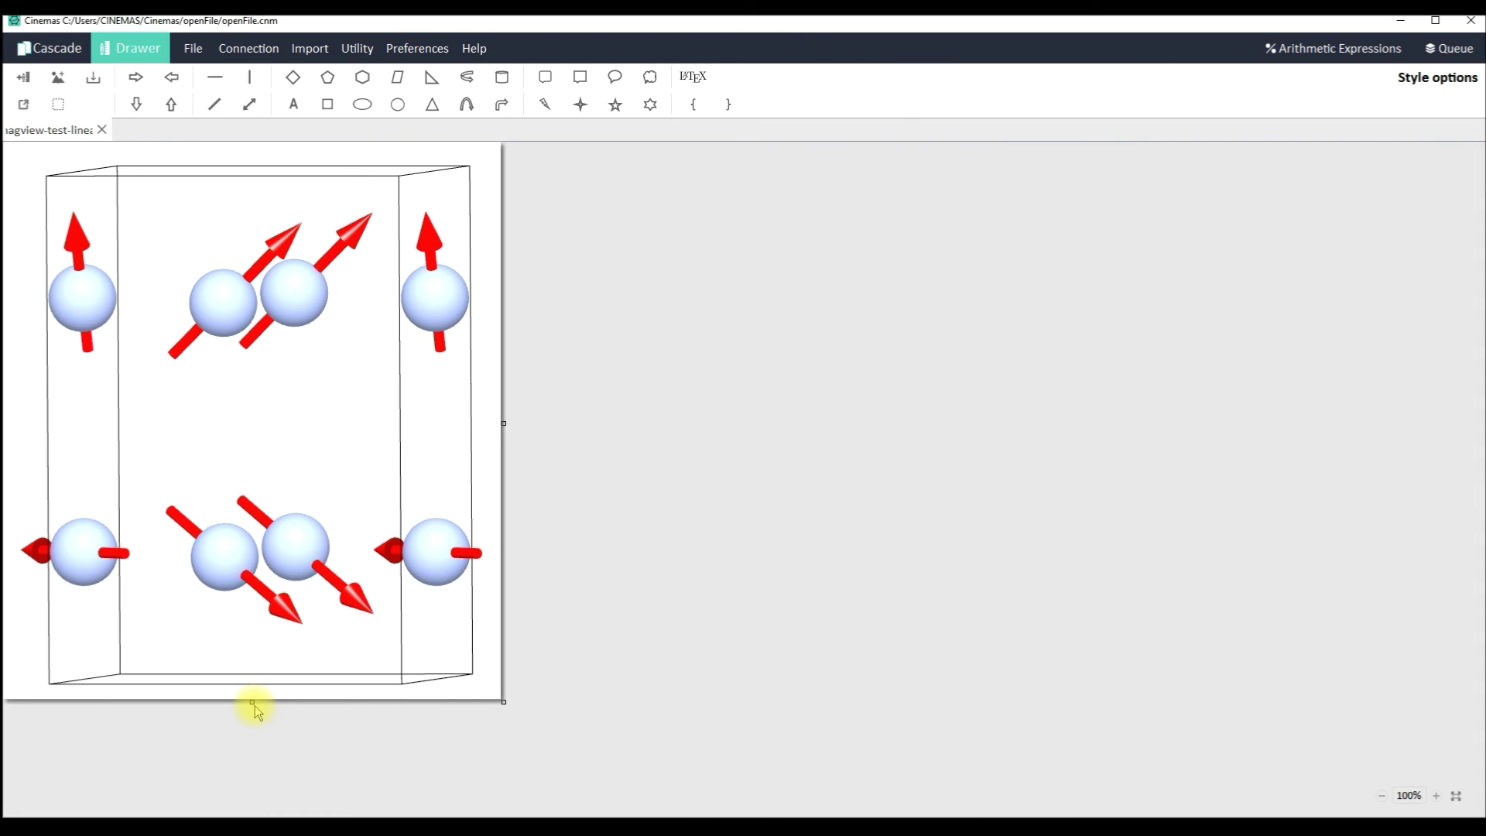
Extend the canvas below the unit cell and add the caption "Non-collinear mag. conf. visualized in CINEMAS-view" in the new space.
drag(253, 703, 253, 777)
click(287, 107)
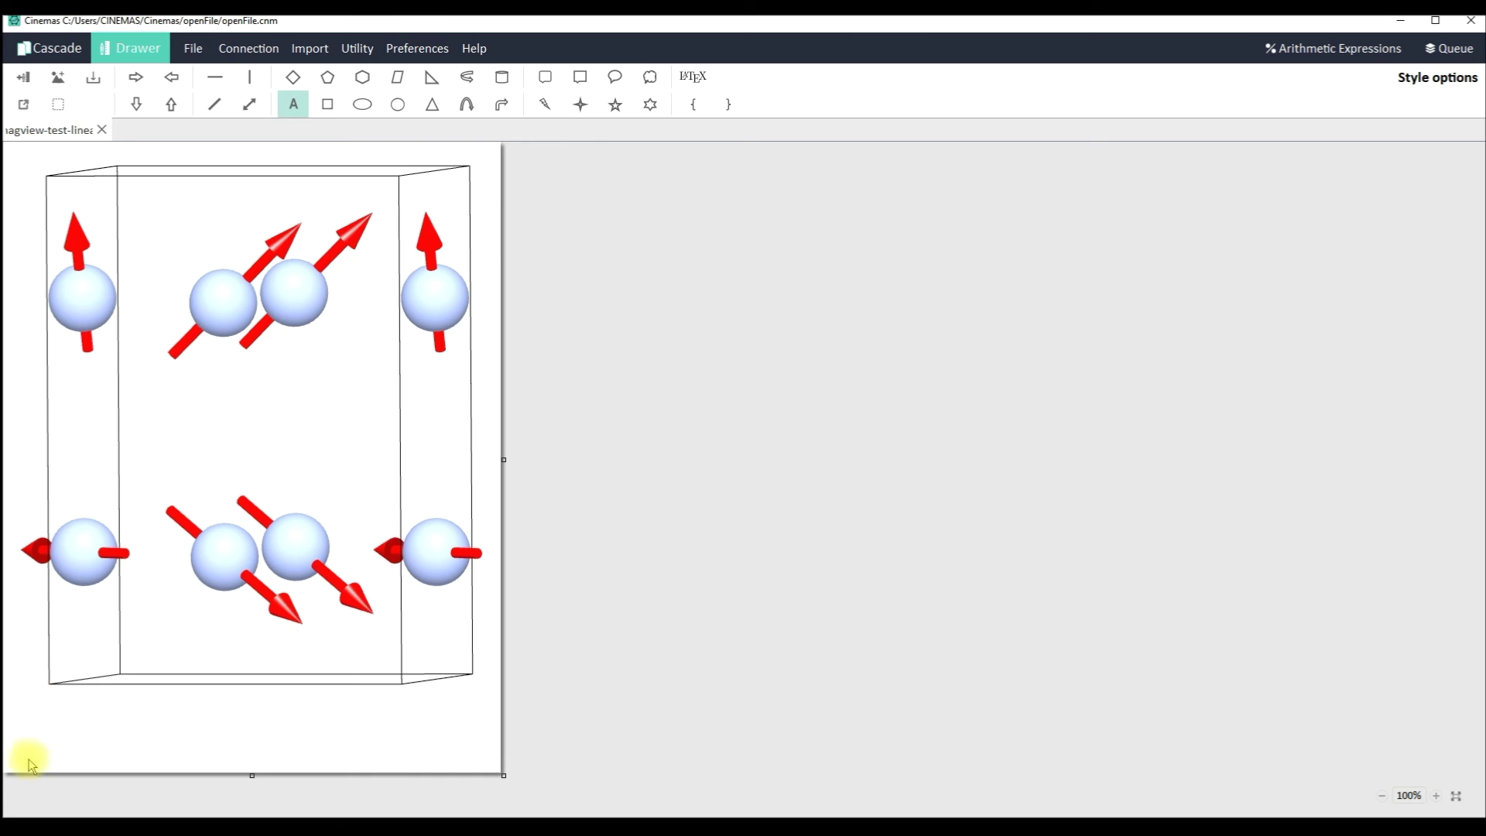
click(31, 723)
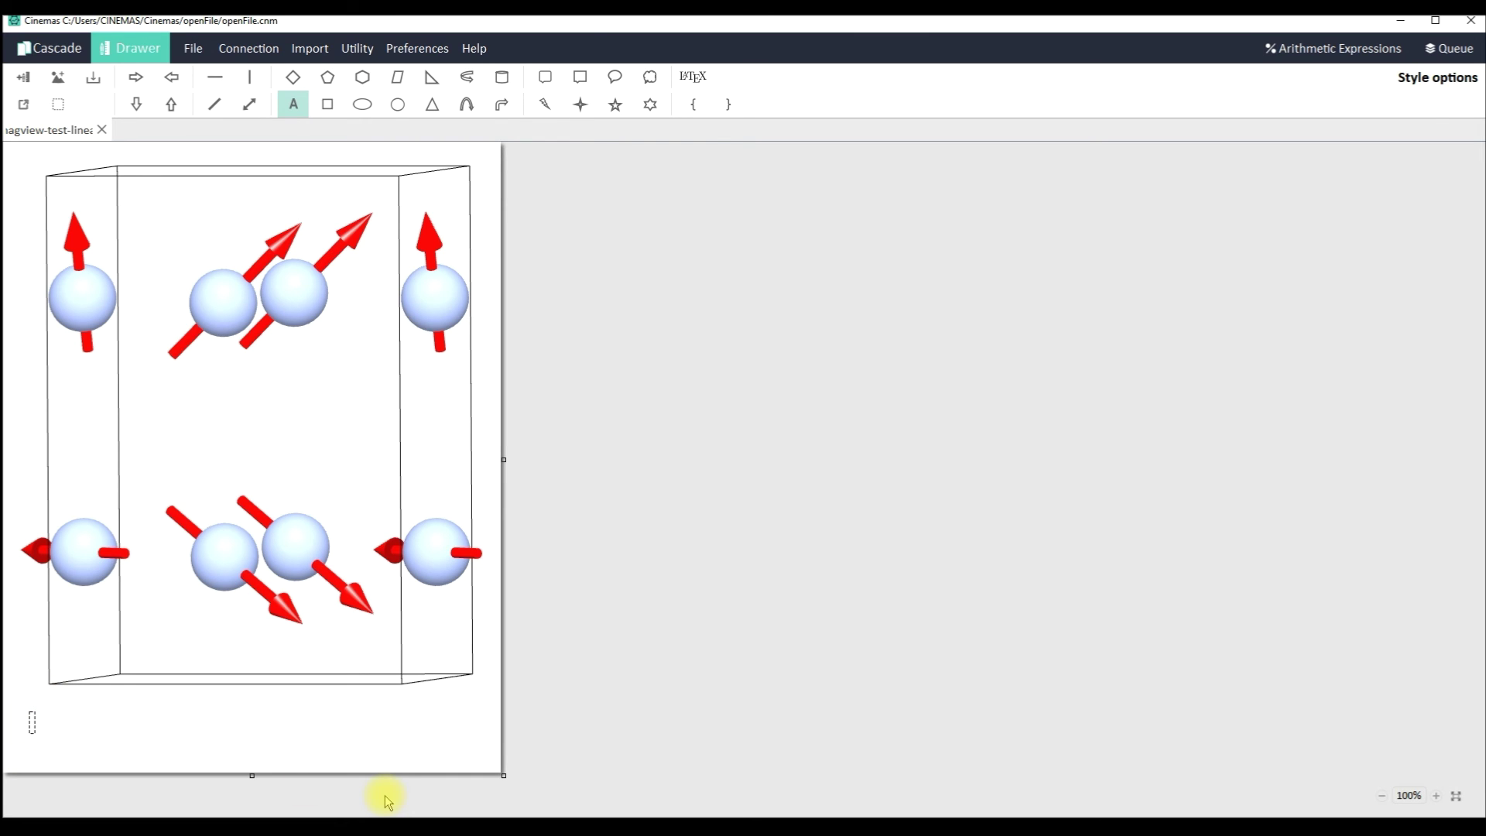
text(Non-collinear mag.)
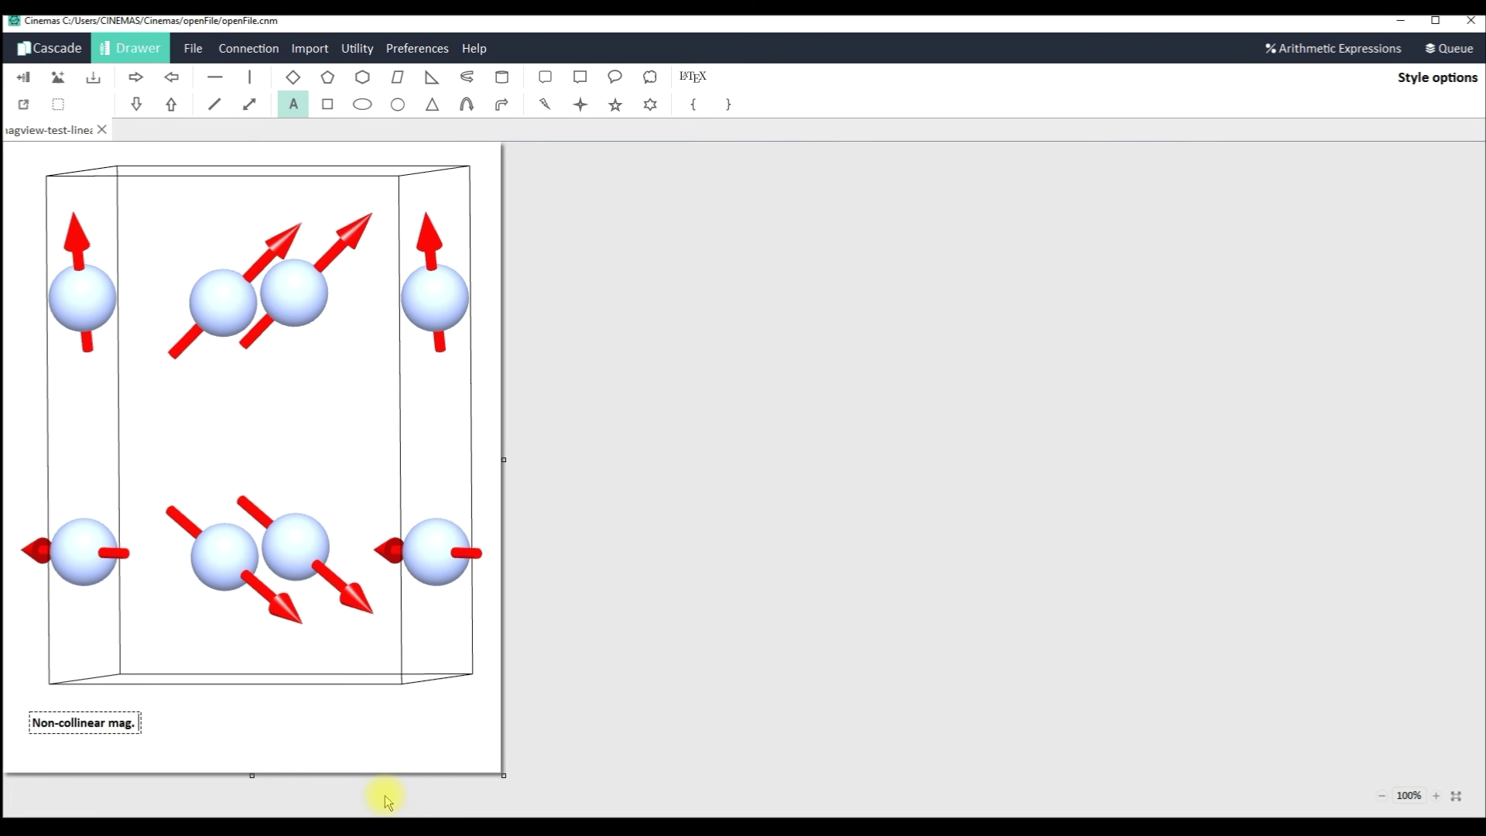
text( conf. visua)
text(lized)
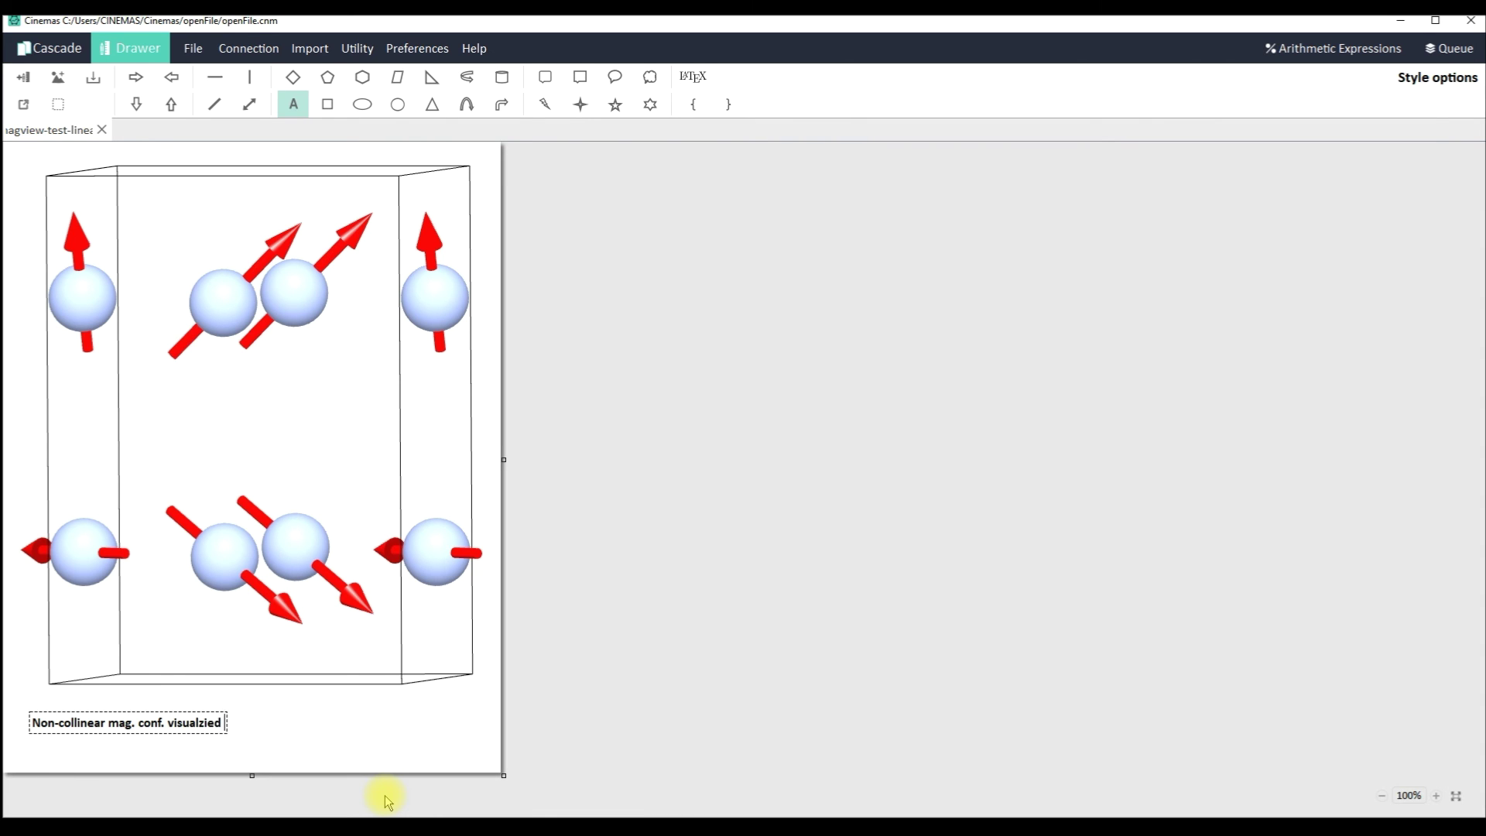
key(BackSpace)
key(BackSpace)
key(BackSpace)
key(BackSpace)
text(ized in CINEMAS-view)
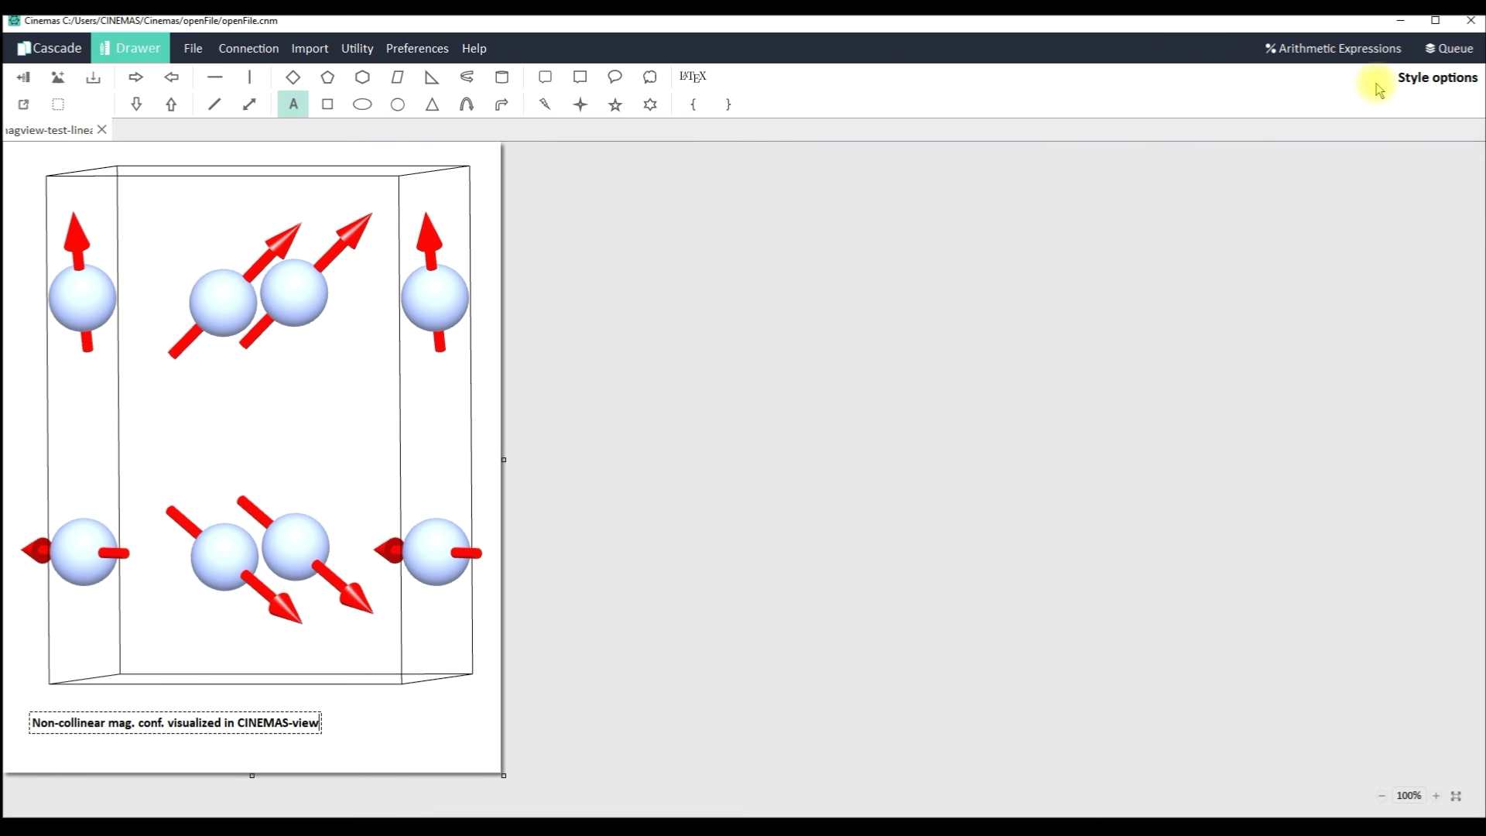
Set the caption's font size to 18 in the text style options.
click(1423, 86)
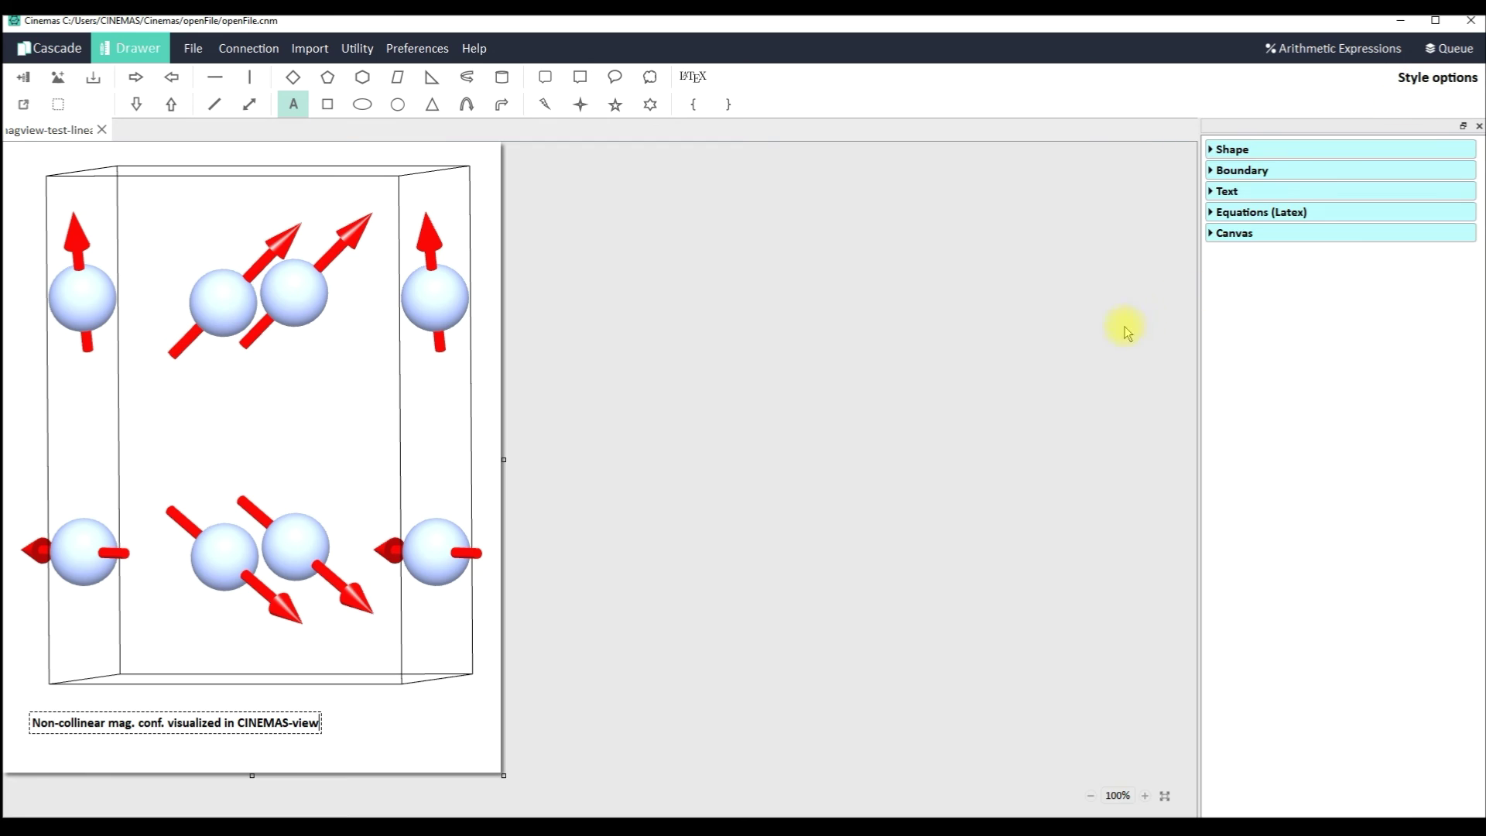
click(1226, 190)
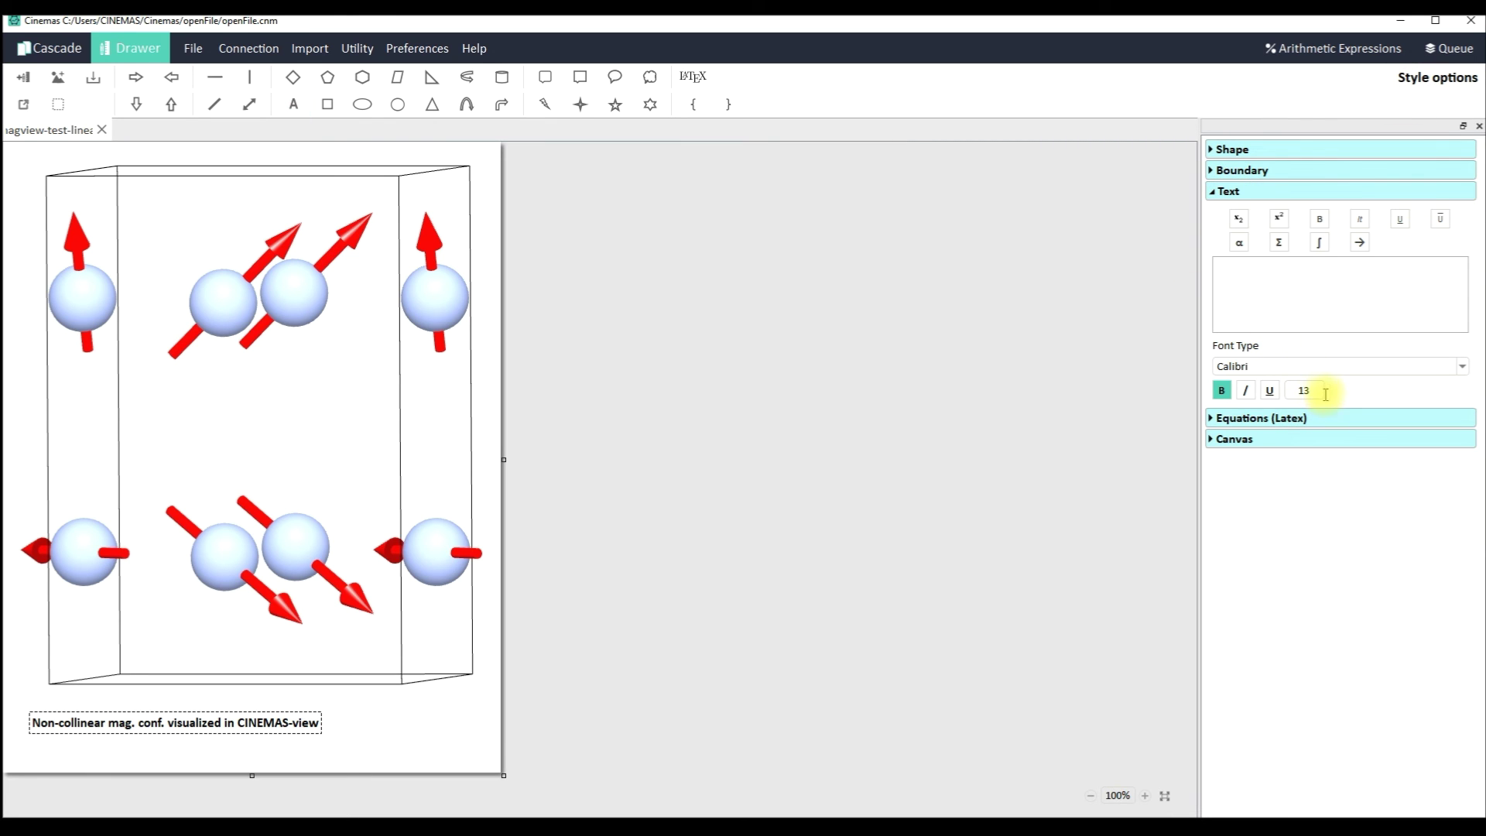
double_click(1288, 393)
text(18)
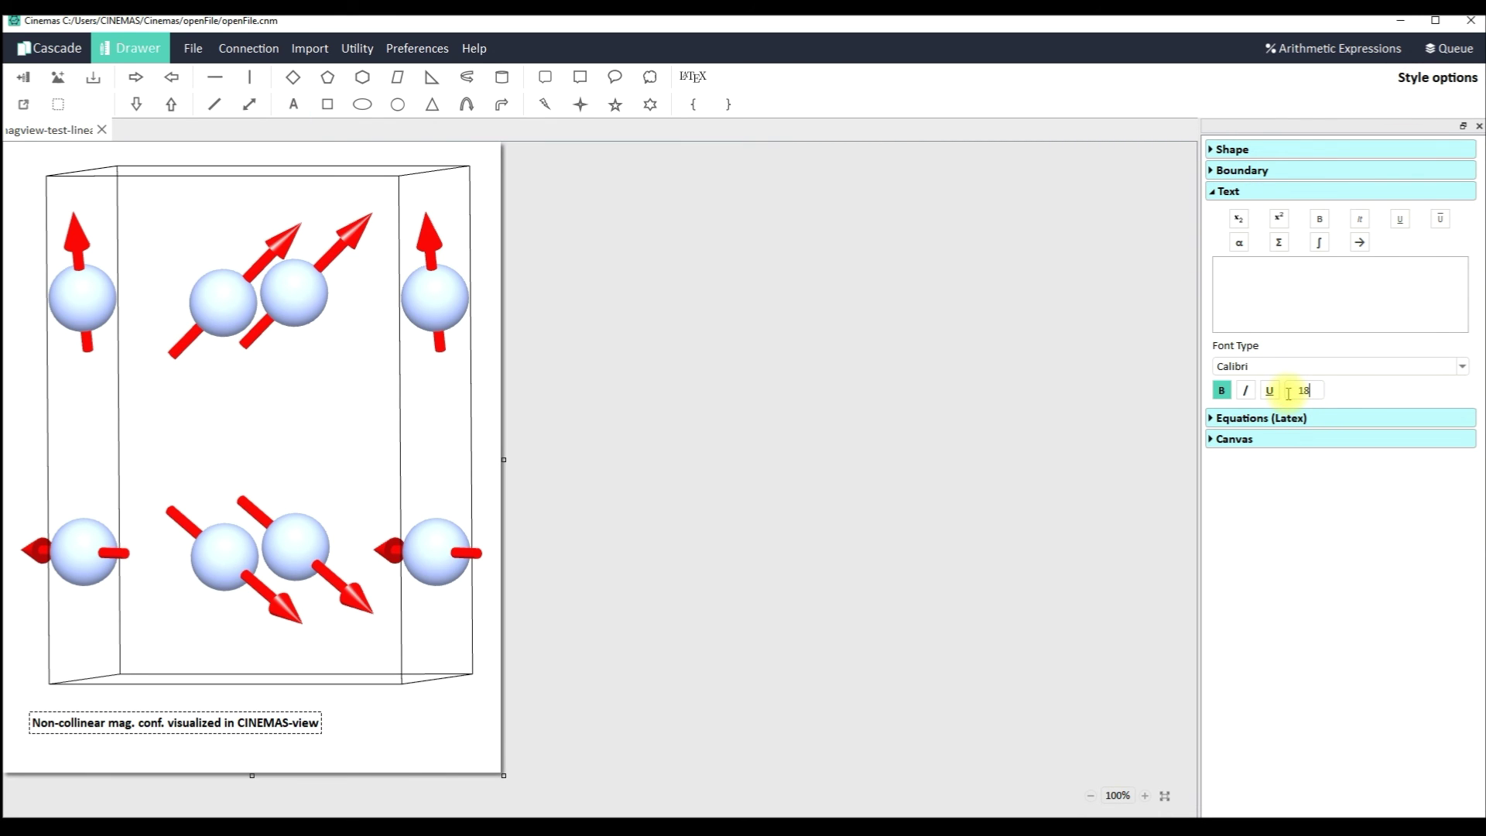
key(Return)
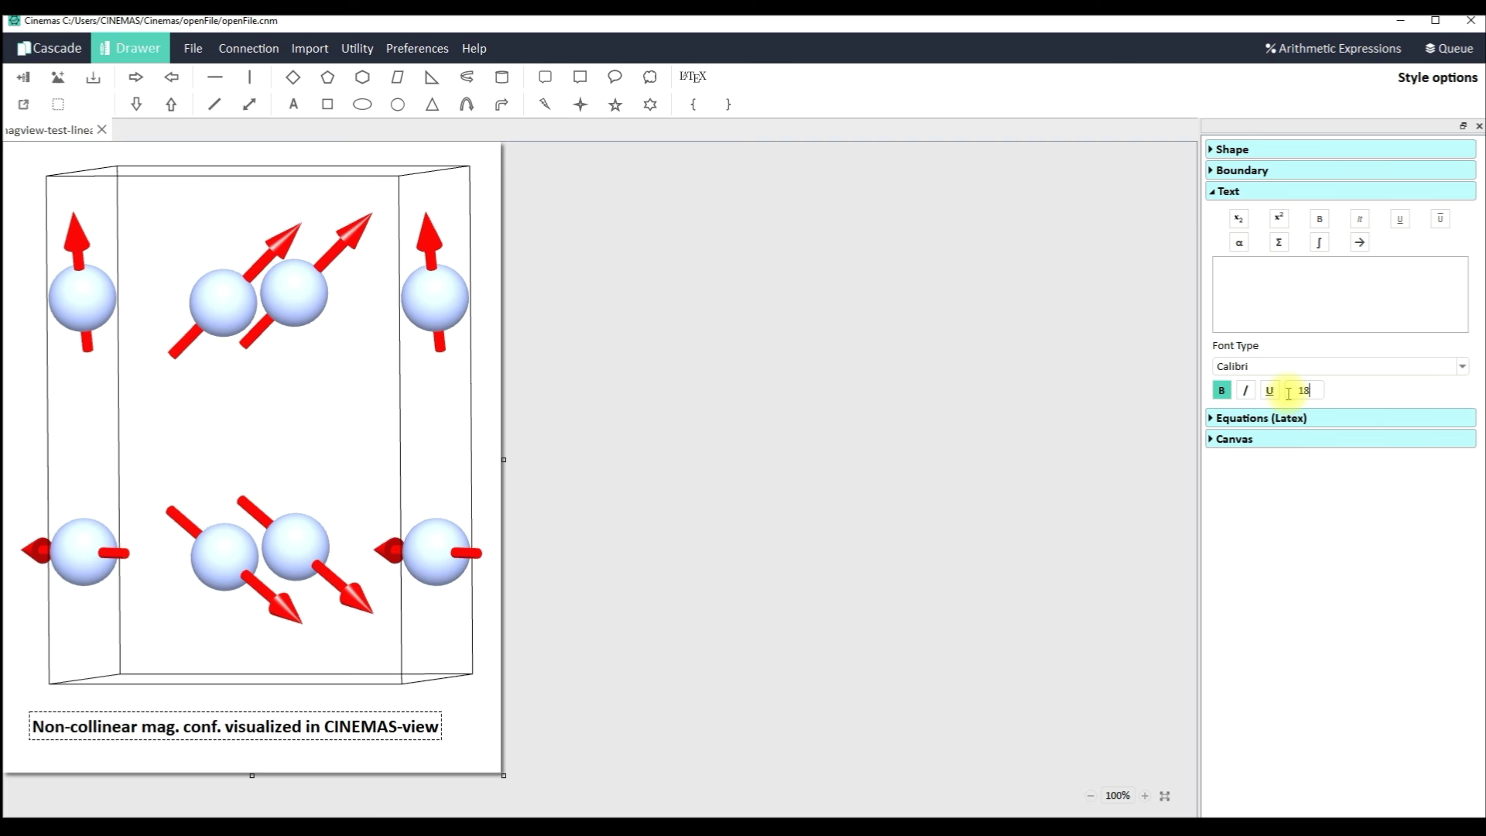
Give the caption box a BorderShadow toward BottomRight with a shadow gradient of 22%.
click(1287, 173)
click(1463, 242)
click(1419, 264)
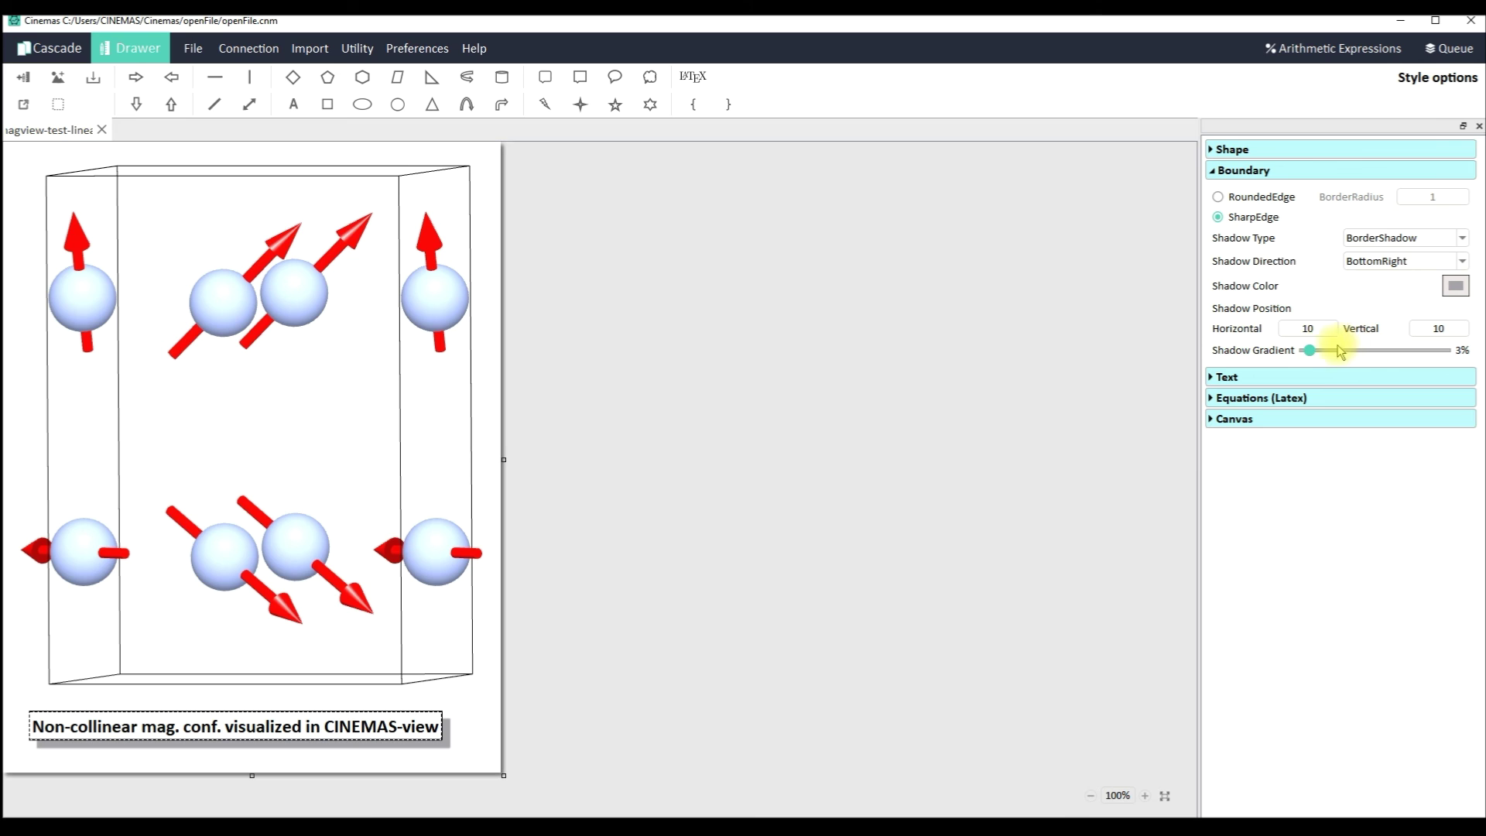
drag(1314, 355, 1337, 350)
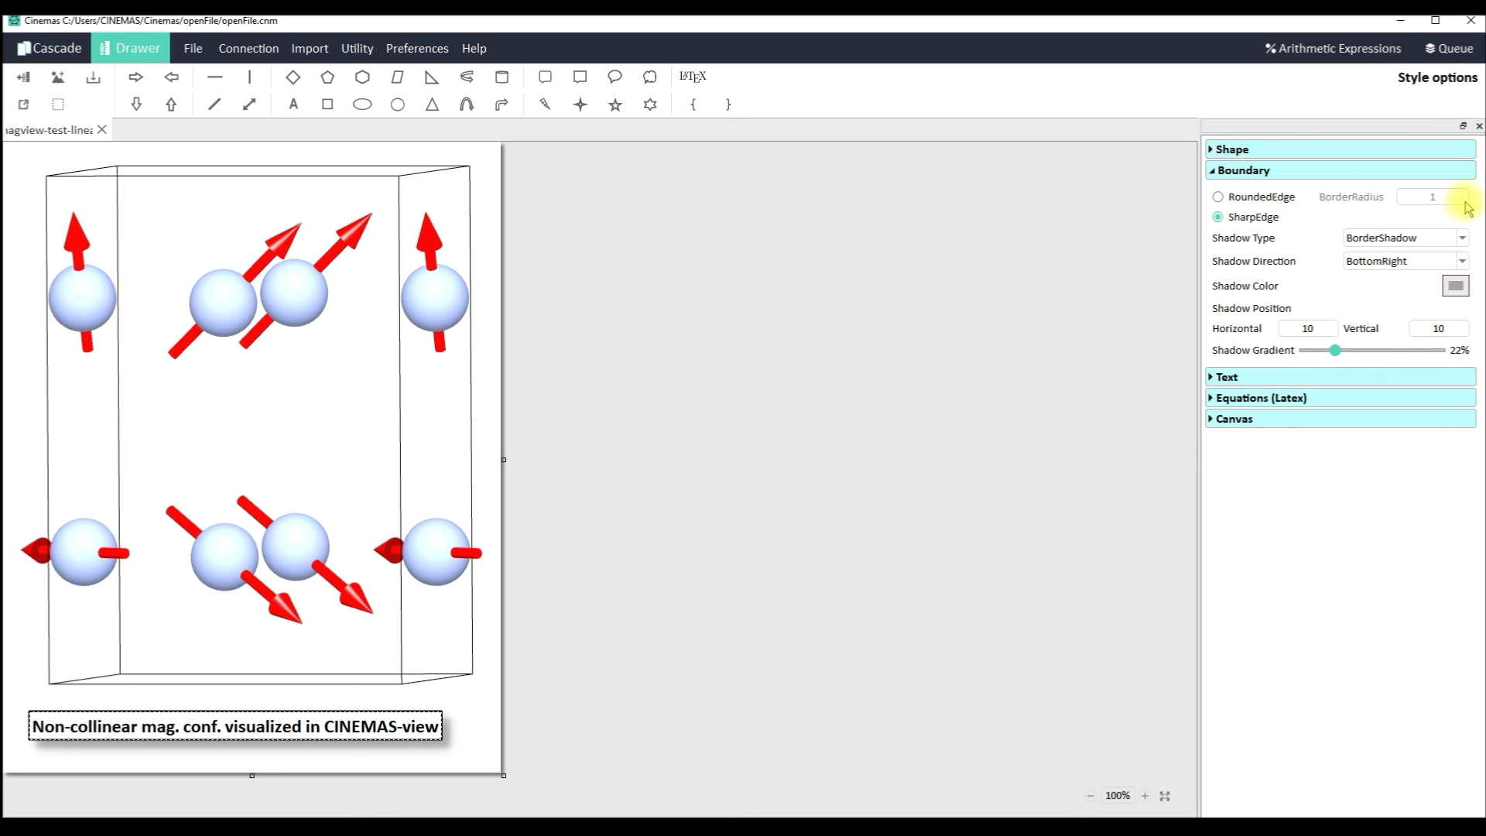
Give the caption box rounded edges with a border radius of 3.
click(1261, 197)
double_click(1448, 197)
text(3)
key(Return)
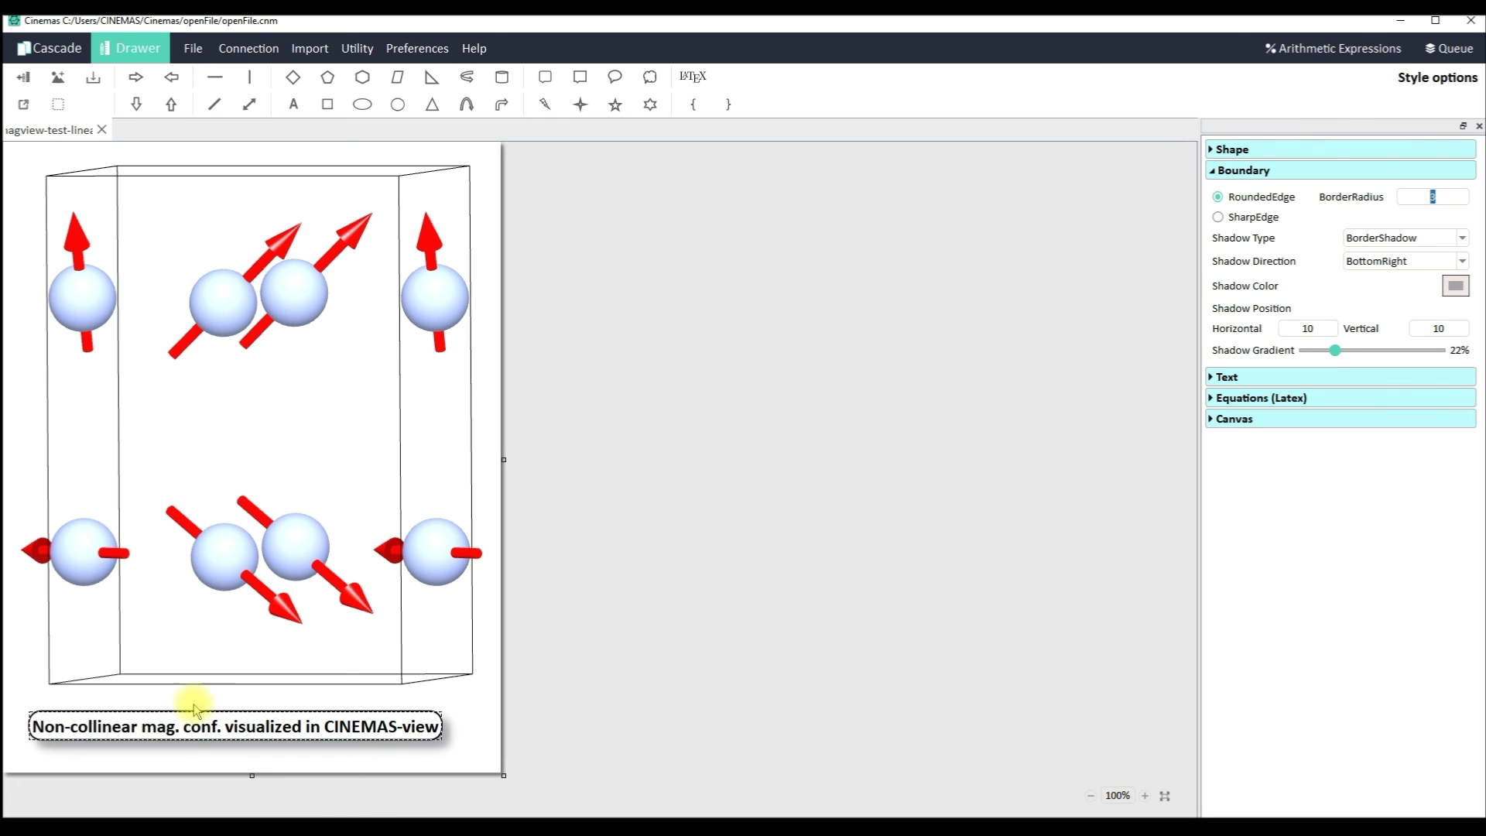
Move the caption to the centre beneath the unit cell and trim the canvas height slightly below it.
drag(188, 738, 216, 733)
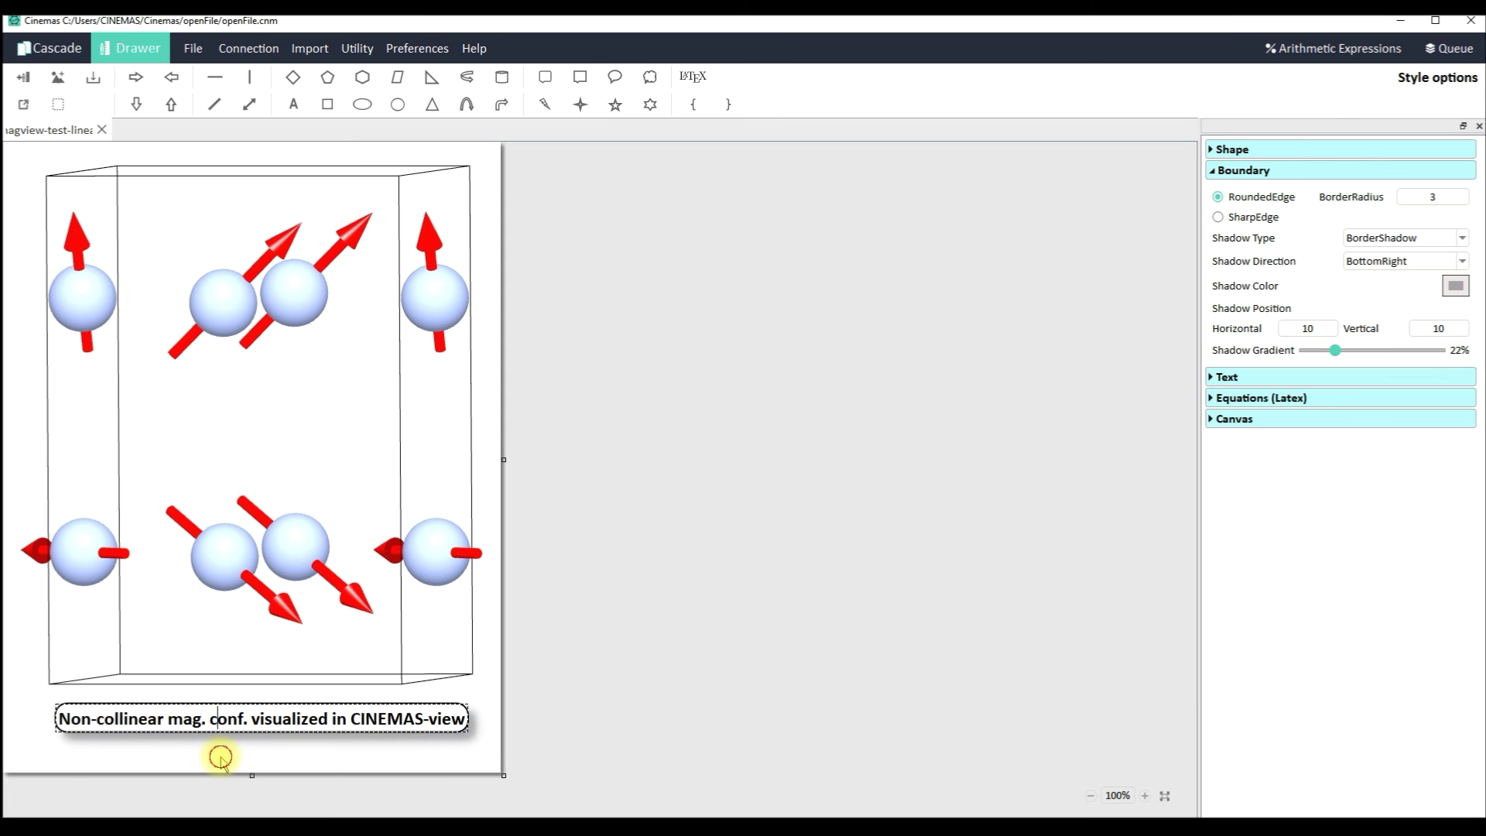
drag(251, 774, 244, 762)
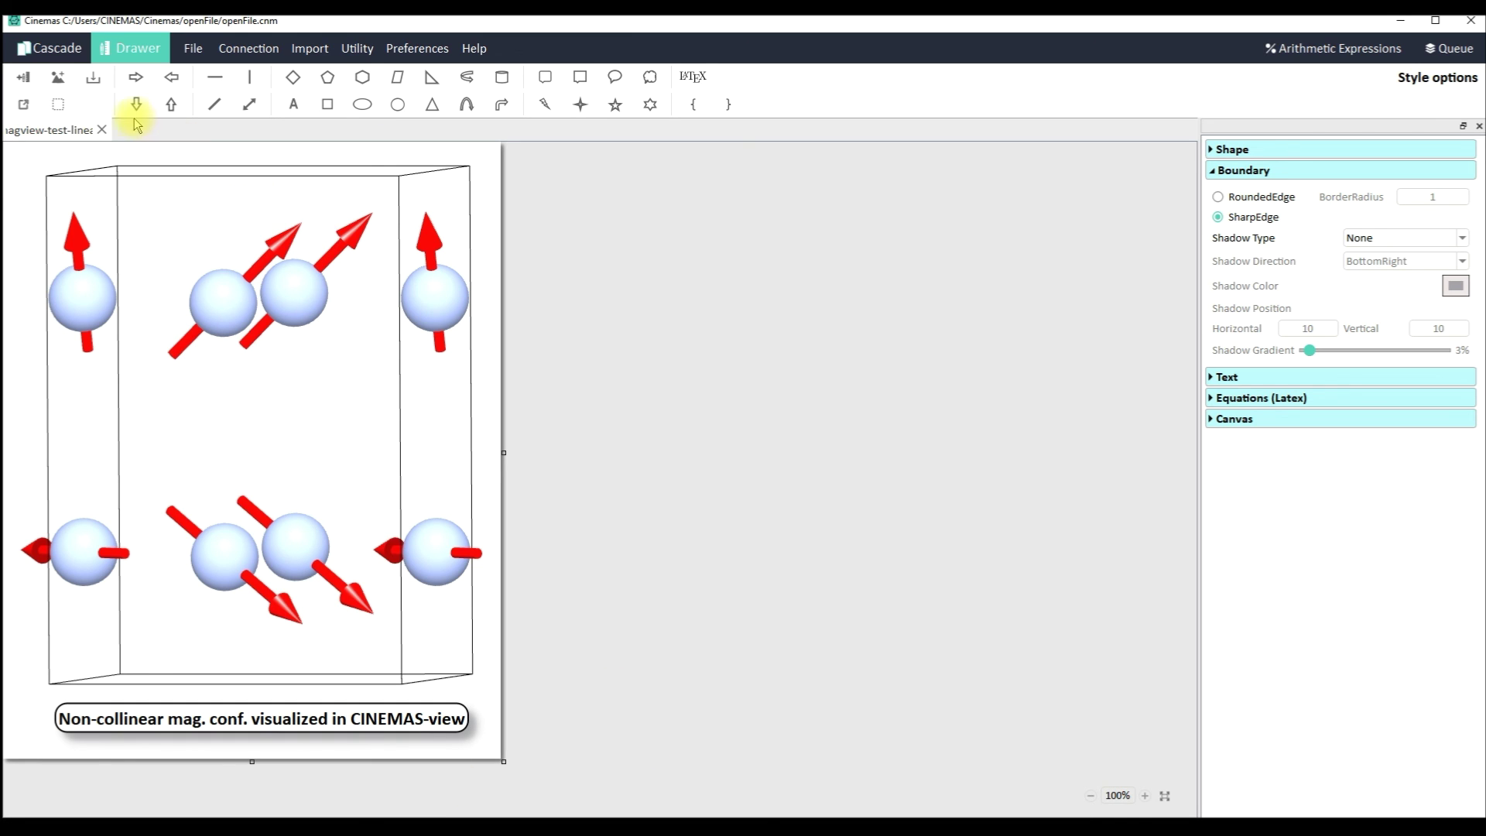
Try to save the drawing as a PNG image named 123 in the graphics folder of TESTING.
click(88, 84)
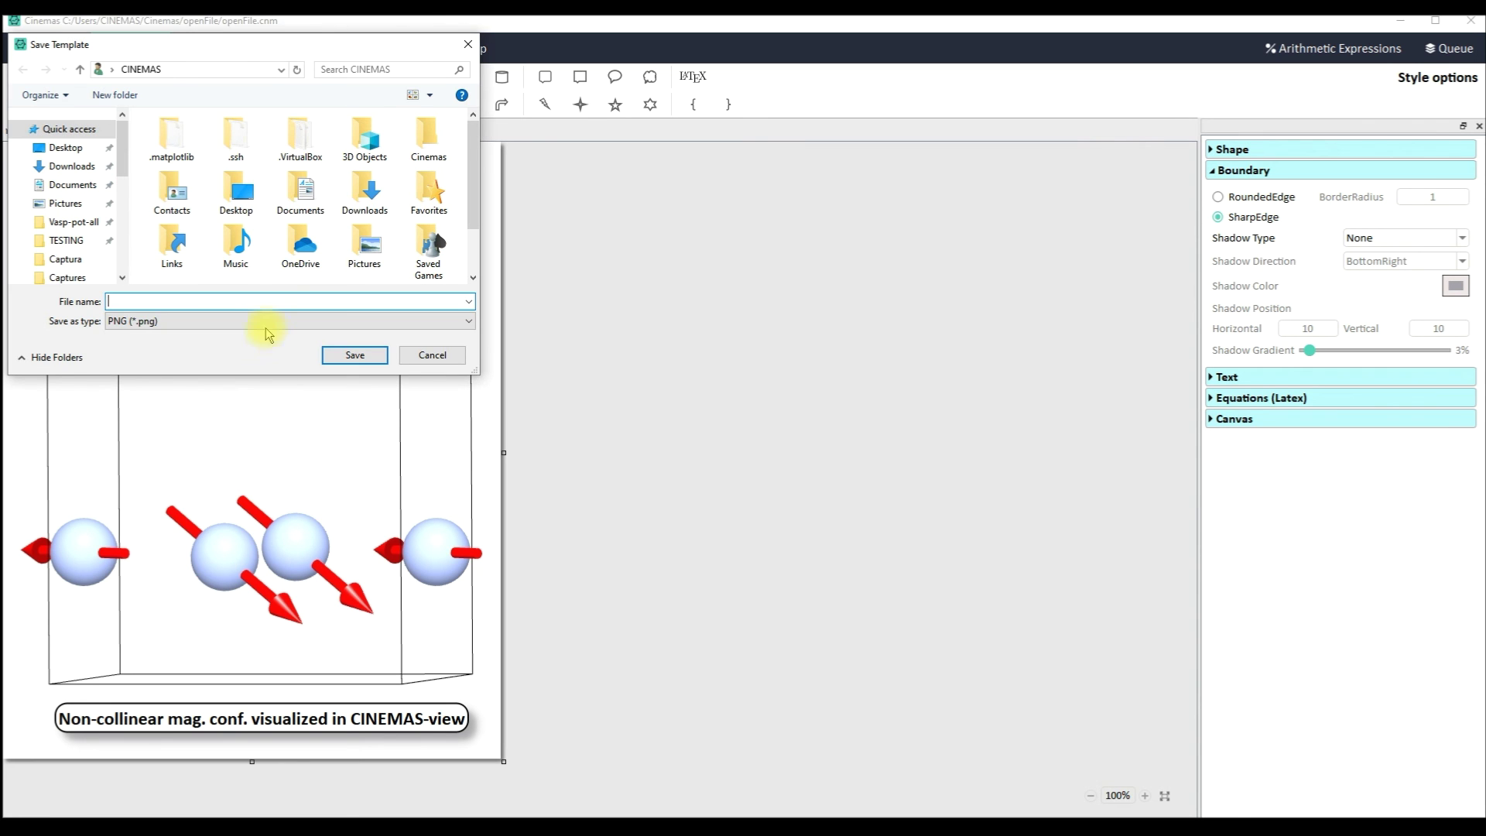
click(267, 321)
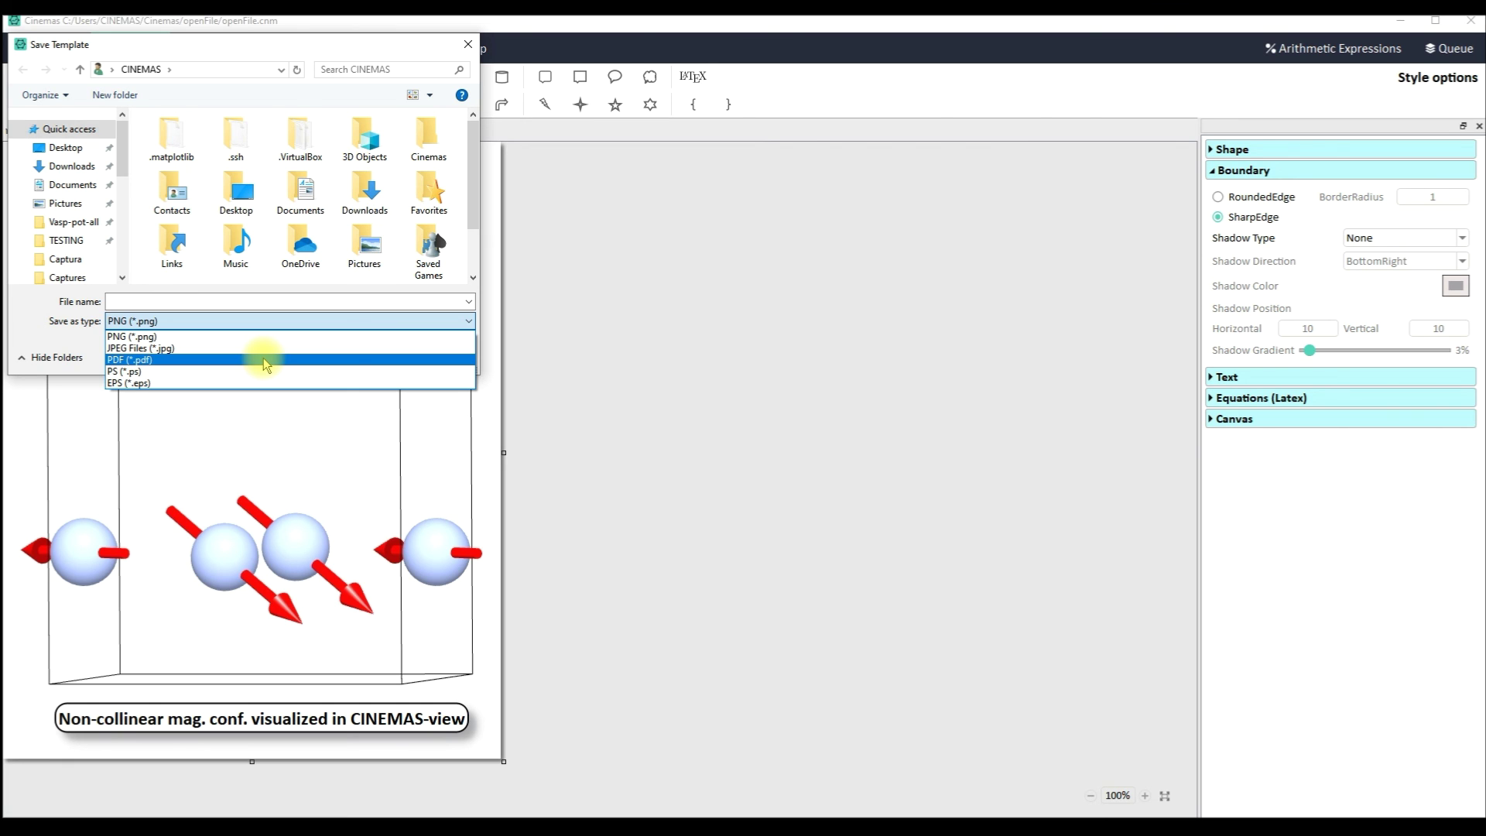
click(143, 337)
click(173, 301)
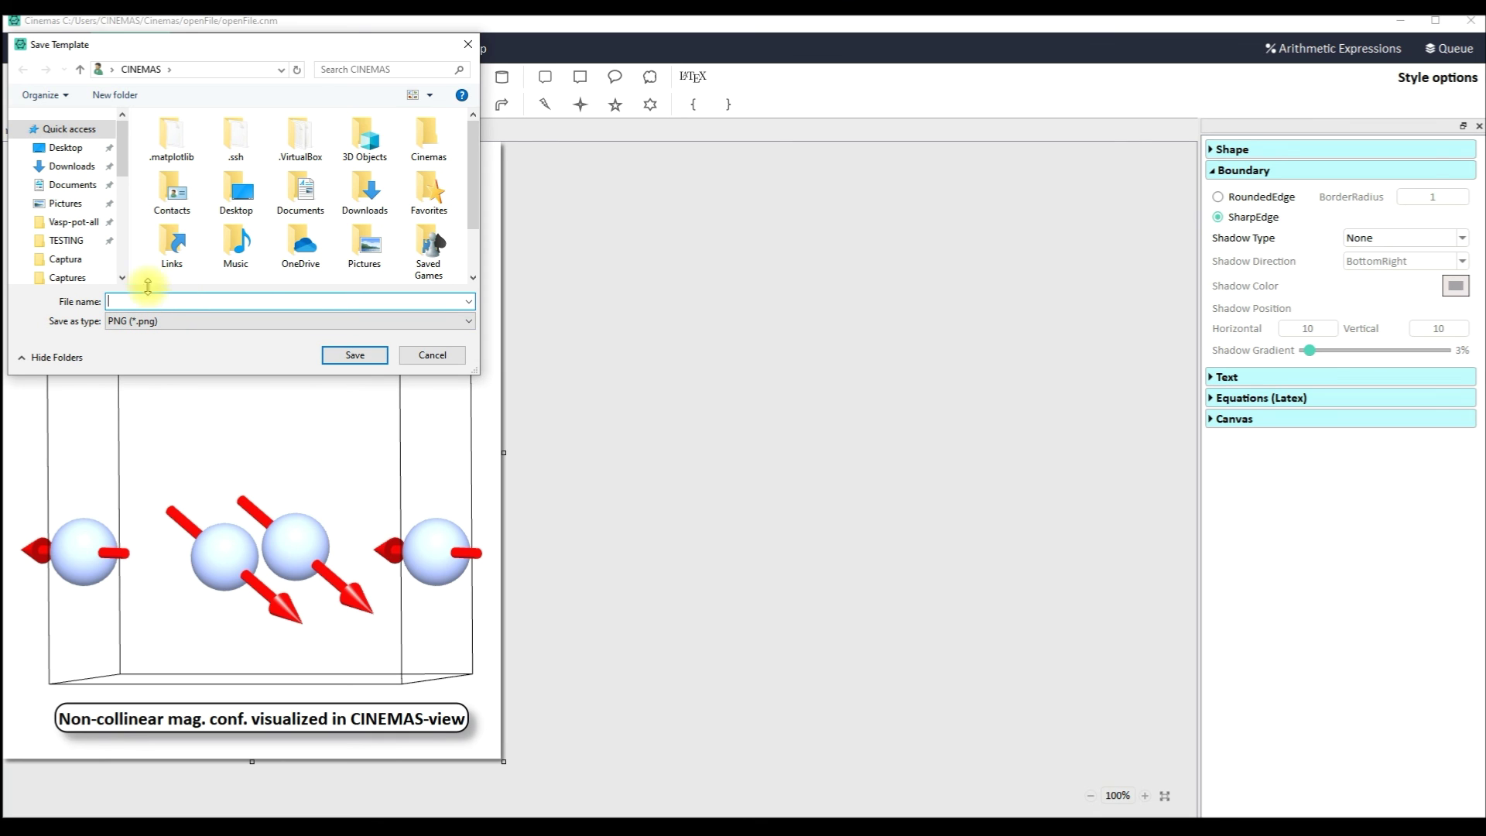
click(66, 240)
click(192, 157)
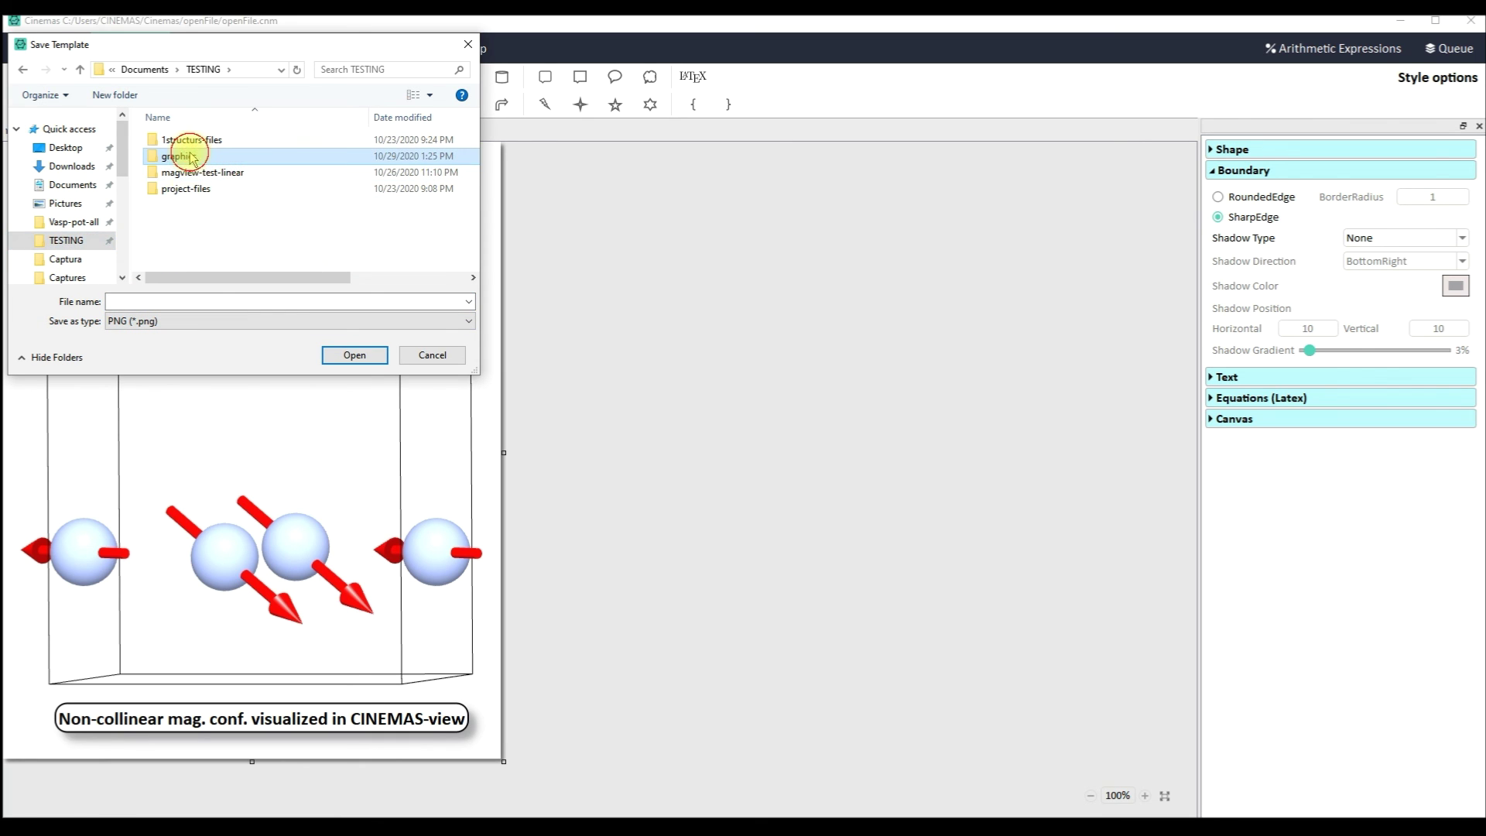
double_click(191, 157)
text(123)
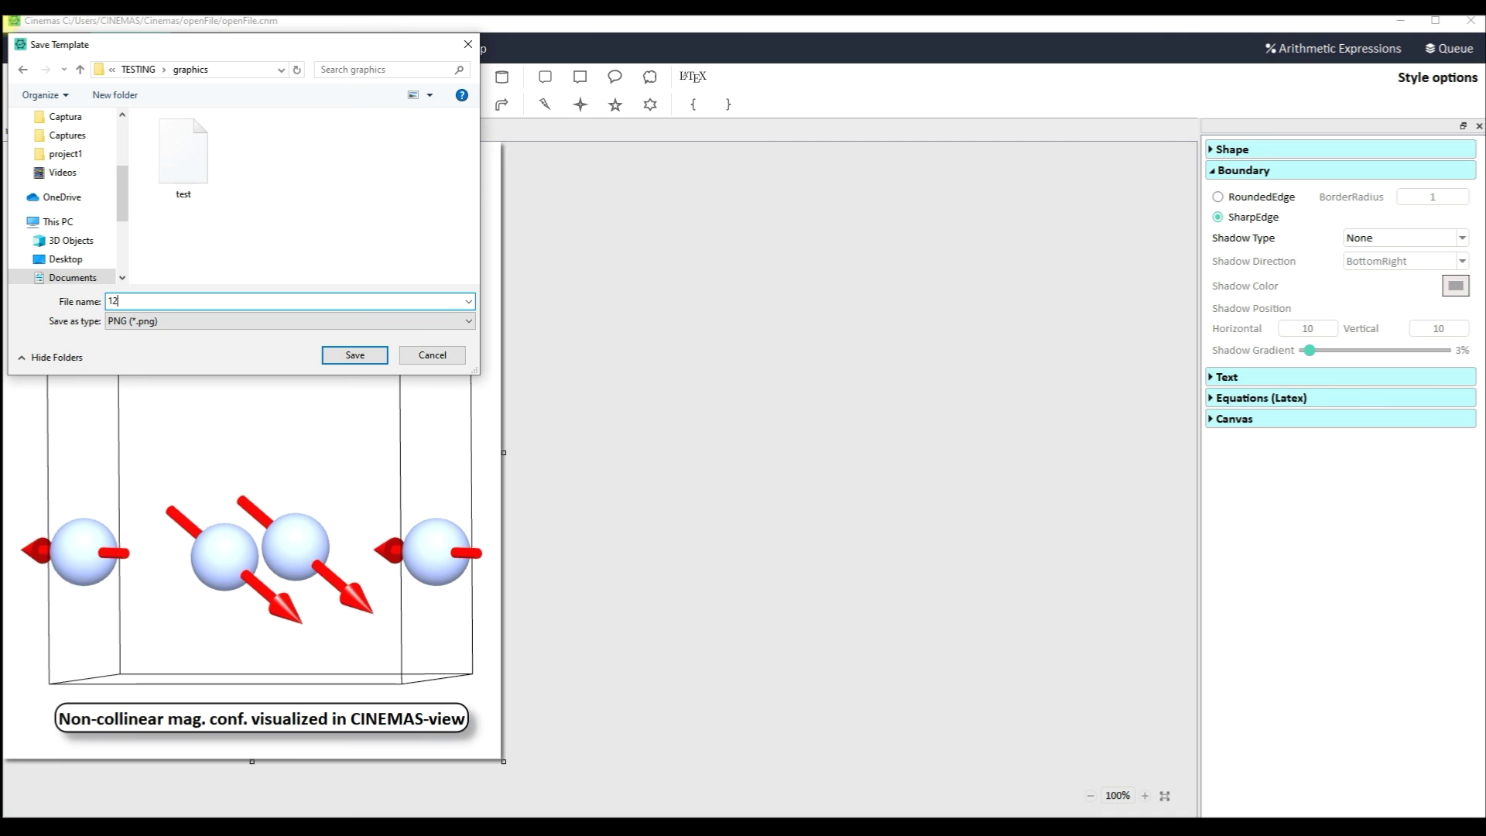
click(353, 354)
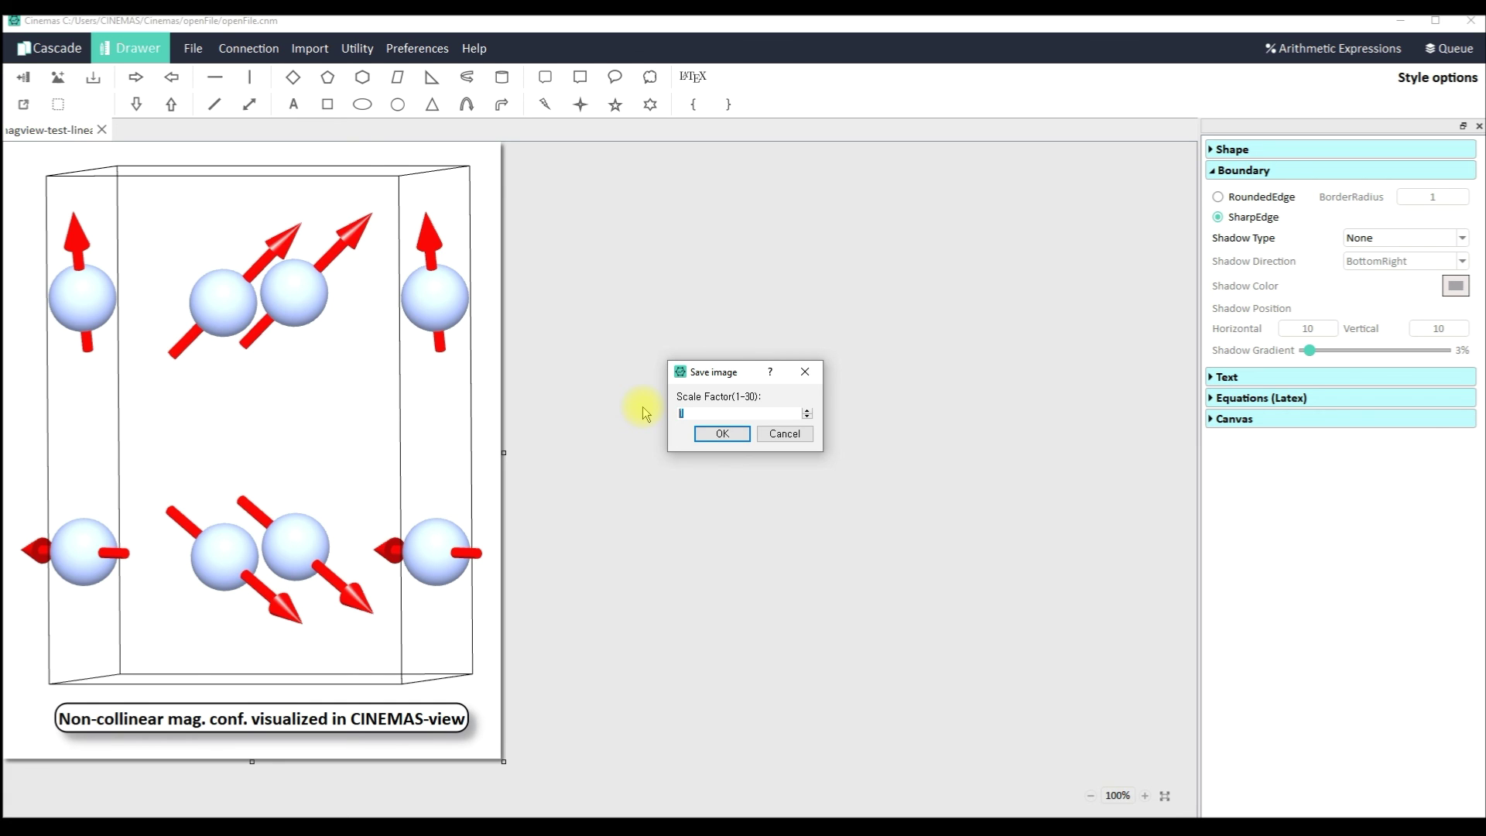
click(778, 433)
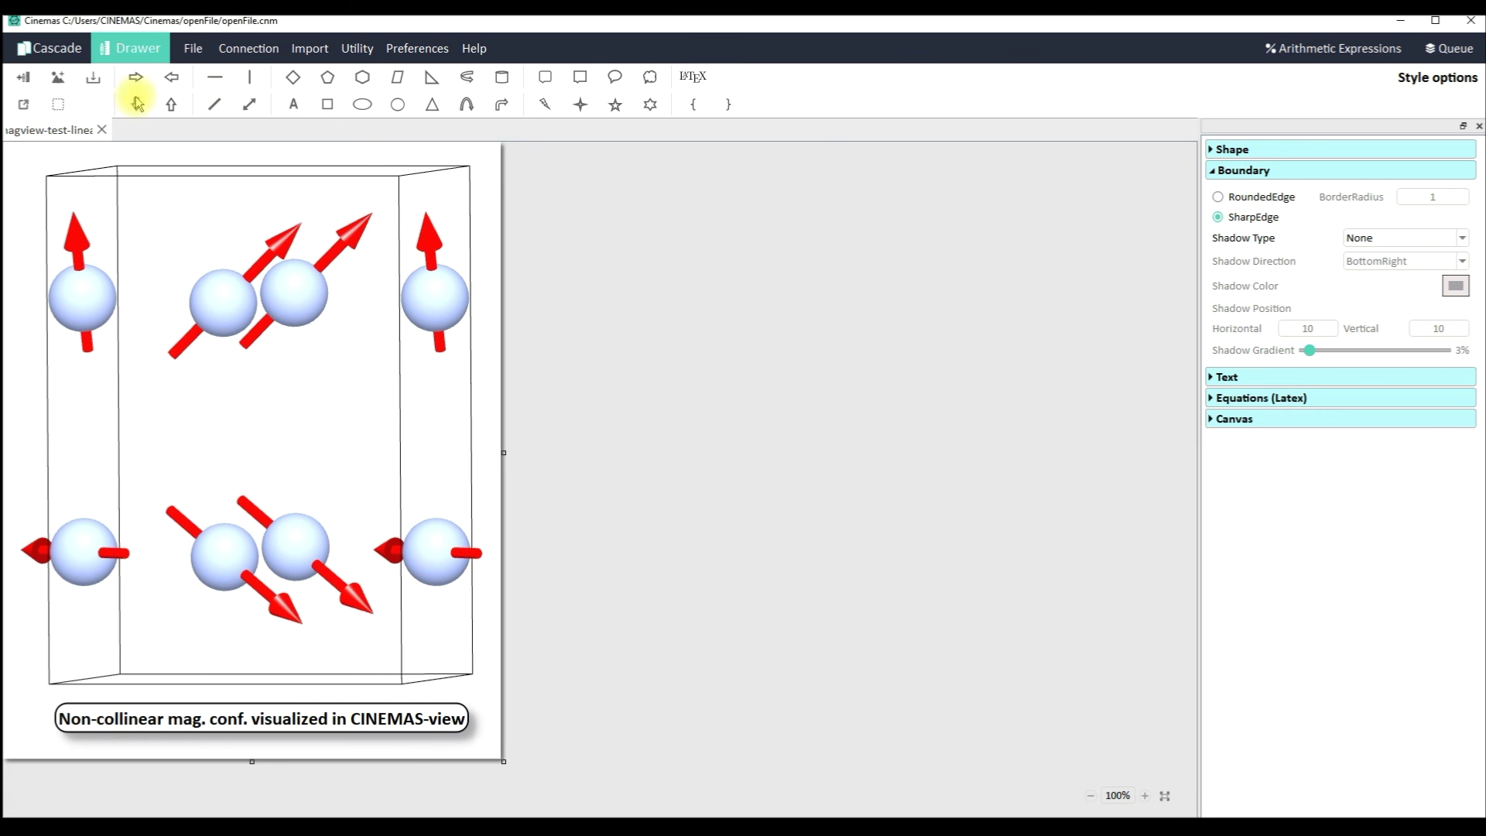
Return from the Drawer to the magview-test-linear structure view in Cascade.
click(43, 46)
click(1460, 196)
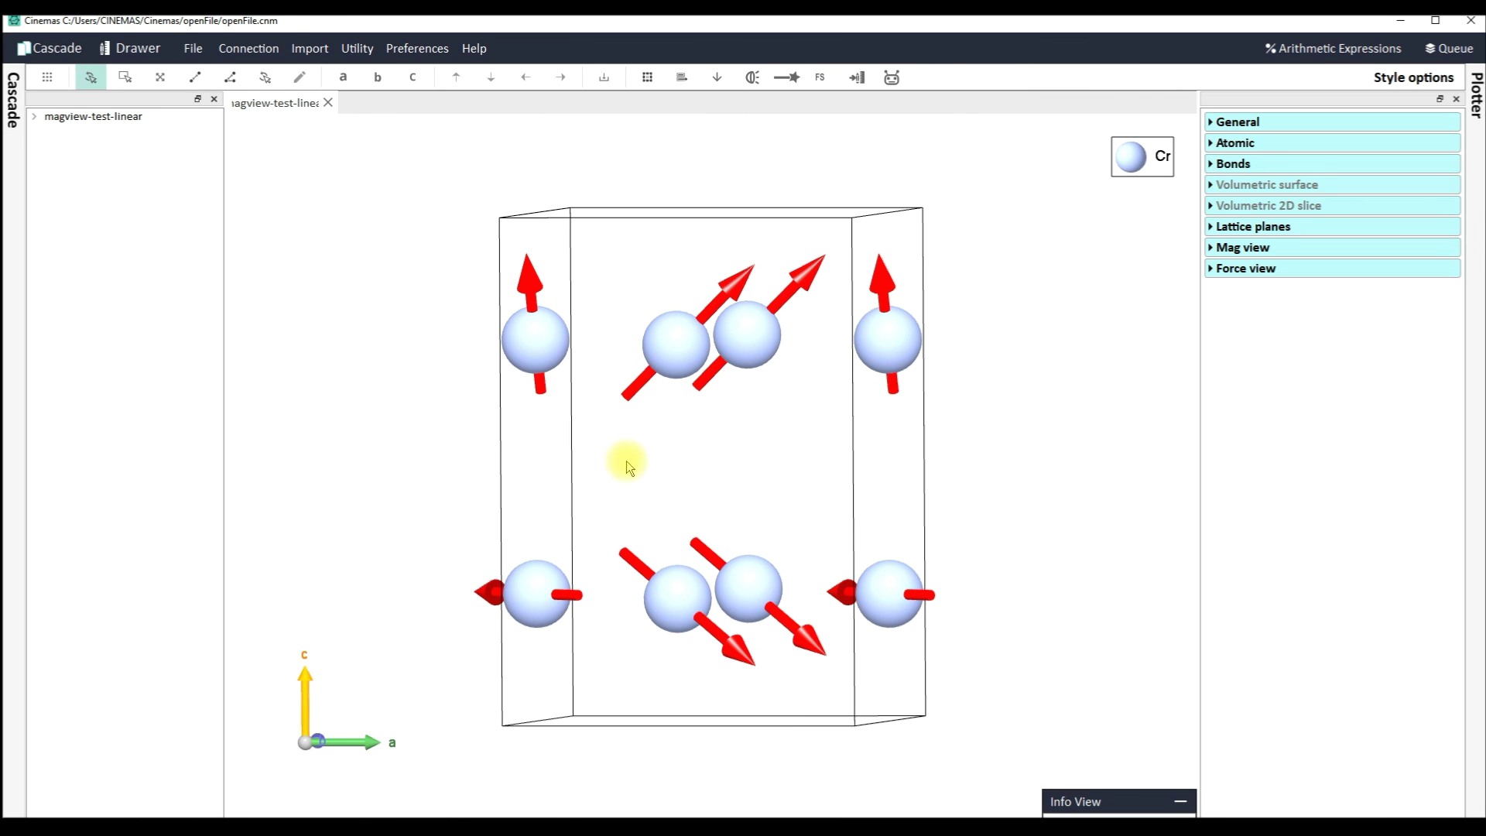